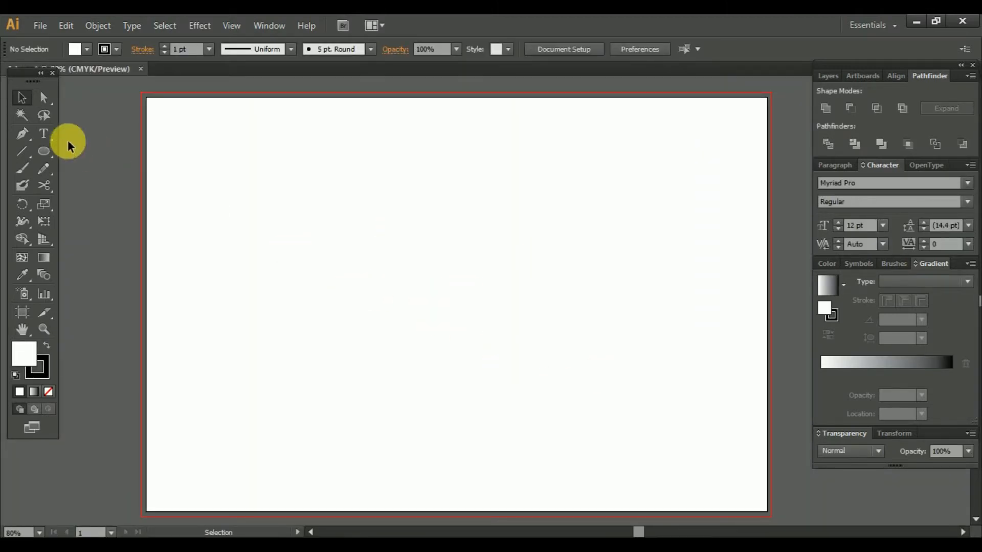
Draw a square near the middle of the artboard and rotate it 45° into a diamond
{"action": "left_click_drag", "start_coordinate": [45, 148], "coordinate": [91, 151]}
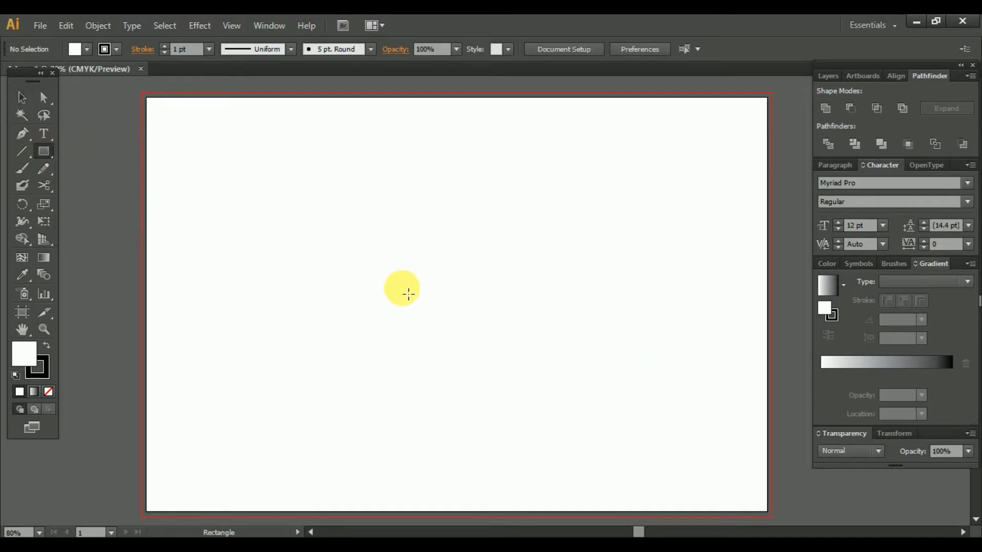
{"action": "left_click_drag", "start_coordinate": [415, 259], "coordinate": [556, 400]}
{"action": "left_click", "coordinate": [21, 97]}
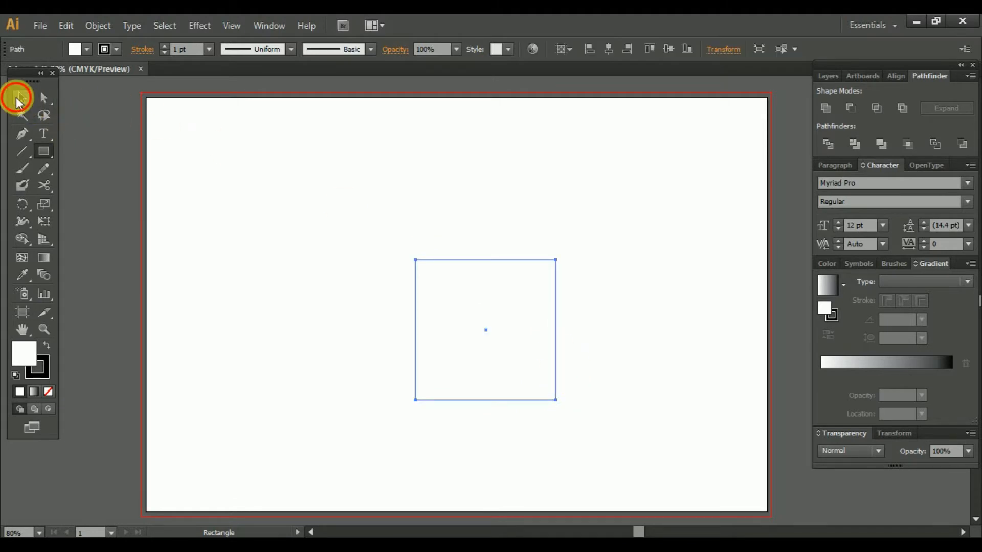
{"action": "left_click_drag", "start_coordinate": [565, 407], "coordinate": [574, 327]}
Delete the diamond's lowest anchor point so that a triangle remains
{"action": "left_click", "coordinate": [21, 137]}
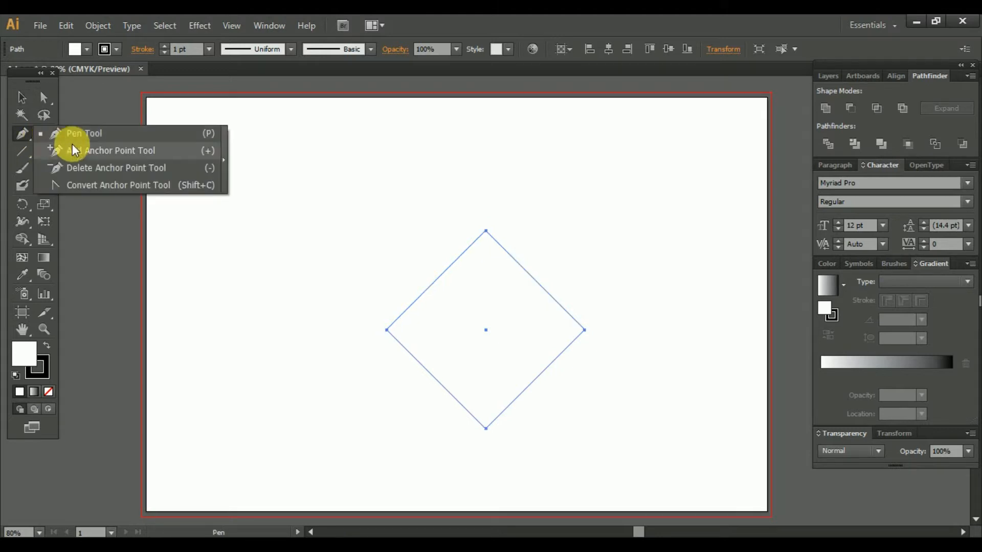
{"action": "left_click", "coordinate": [143, 170]}
{"action": "left_click", "coordinate": [485, 429]}
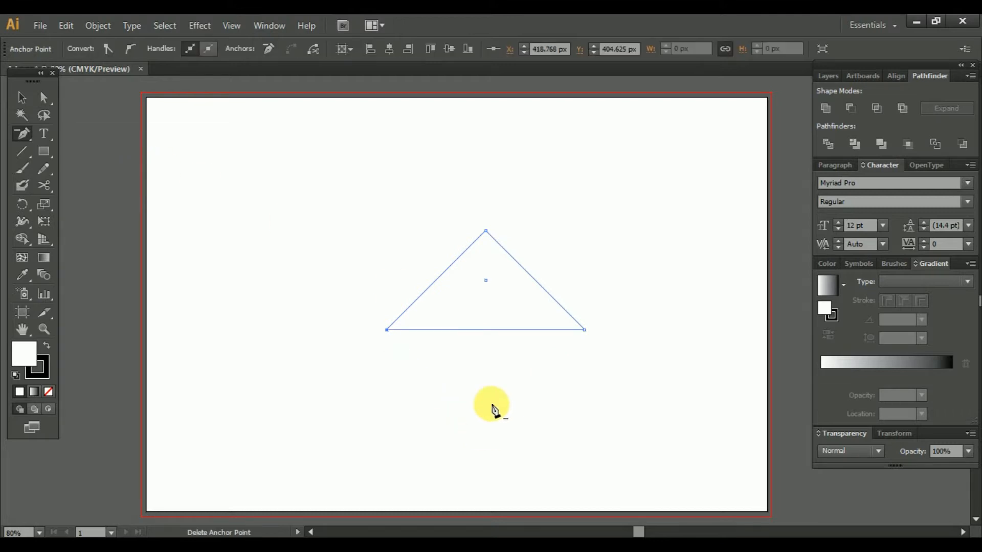
{"action": "key", "text": "ctrl+z"}
Scale up the triangle, keeping its proportions
{"action": "left_click", "coordinate": [23, 95]}
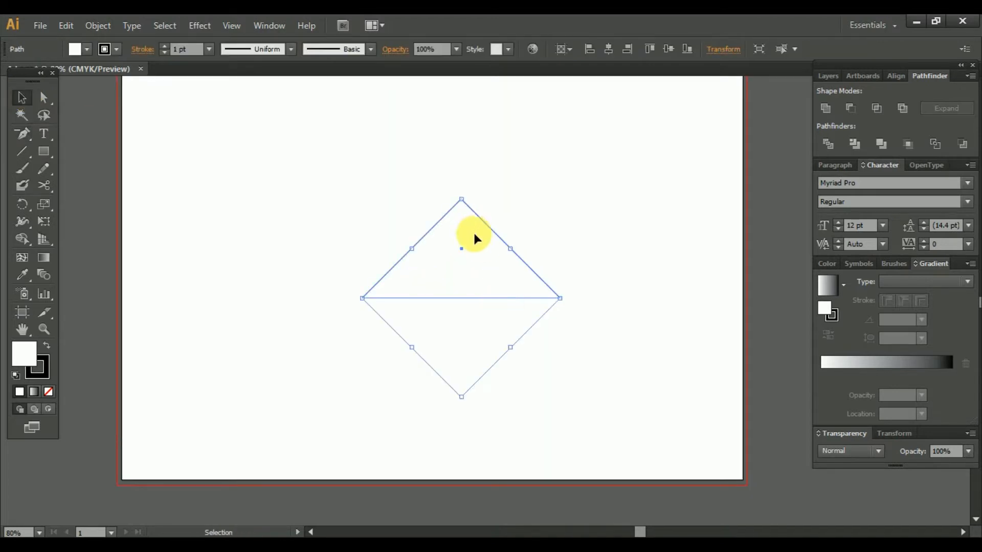
{"action": "left_click_drag", "start_coordinate": [474, 234], "coordinate": [488, 298]}
{"action": "left_click_drag", "start_coordinate": [476, 264], "coordinate": [477, 200]}
Reshape the triangle into a taller, nearly equilateral one and deselect it
{"action": "left_click", "coordinate": [45, 100]}
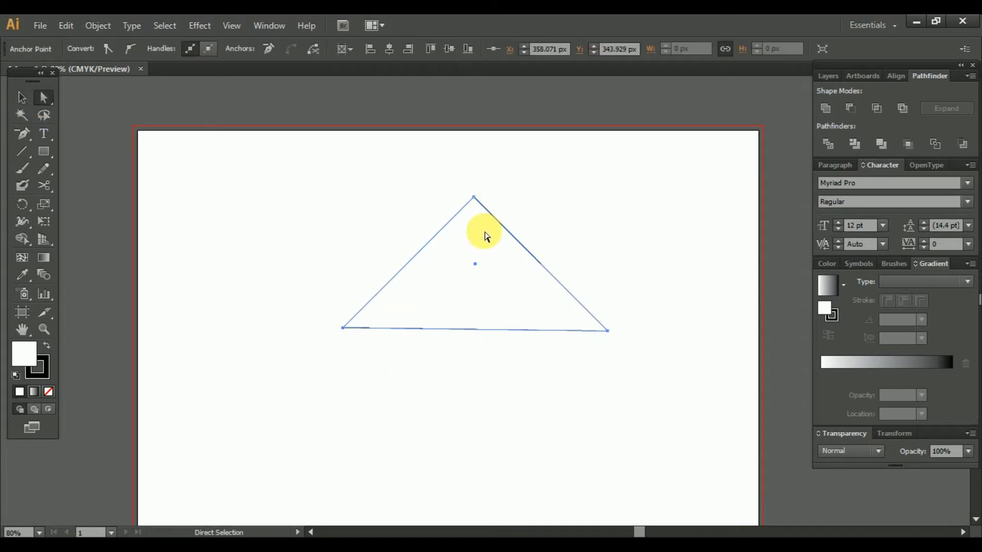
{"action": "left_click_drag", "start_coordinate": [485, 236], "coordinate": [493, 296]}
{"action": "left_click_drag", "start_coordinate": [481, 255], "coordinate": [480, 161]}
{"action": "scroll", "coordinate": [482, 278], "scroll_direction": "down", "scroll_amount": 3}
{"action": "left_click", "coordinate": [21, 97]}
{"action": "left_click_drag", "start_coordinate": [535, 225], "coordinate": [526, 332]}
{"action": "left_click", "coordinate": [583, 322]}
{"action": "left_click", "coordinate": [548, 356]}
{"action": "scroll", "coordinate": [548, 357], "scroll_direction": "down", "scroll_amount": 1}
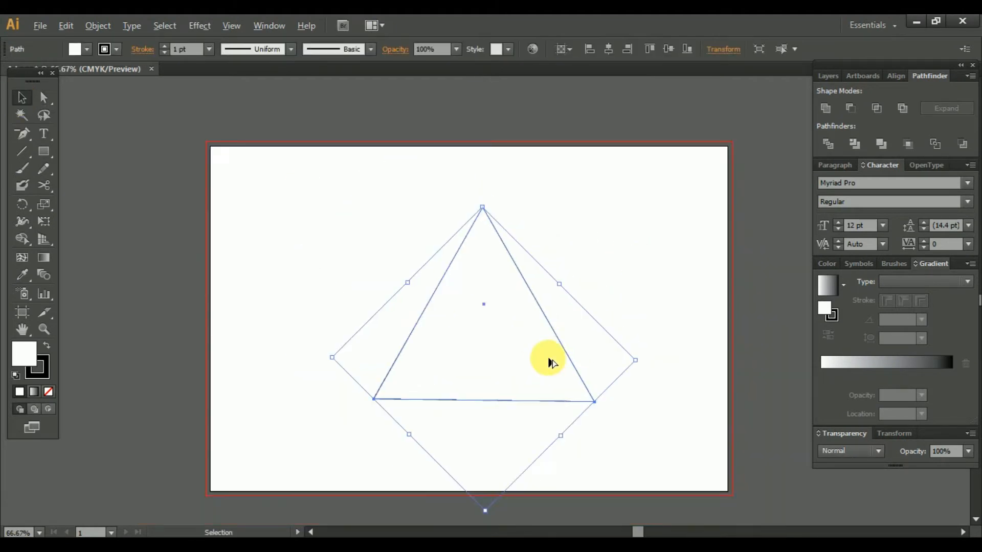
{"action": "left_click", "coordinate": [641, 286]}
{"action": "key", "text": "space"}
{"action": "left_click_drag", "start_coordinate": [596, 353], "coordinate": [603, 347]}
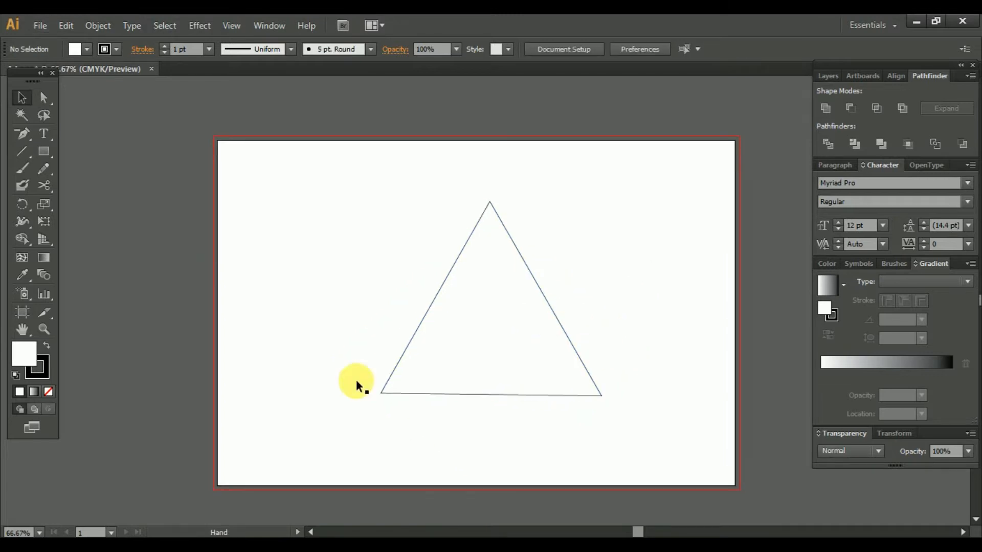
{"action": "left_click", "coordinate": [421, 355]}
{"action": "left_click", "coordinate": [370, 294]}
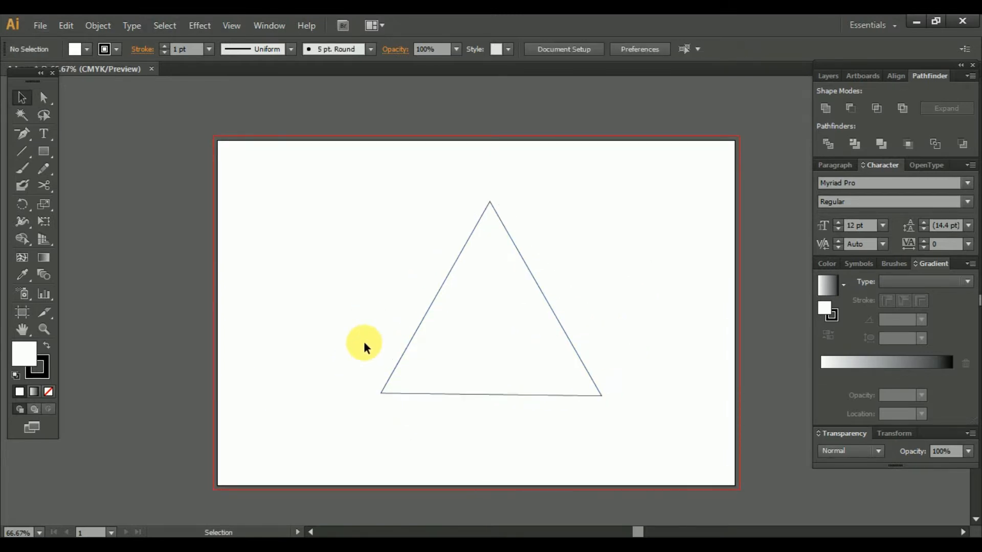
Draw a low wave-shaped Pen path from the triangle's lower-left corner to its lower-right corner, cresting near the middle
{"action": "left_click_drag", "start_coordinate": [36, 135], "coordinate": [75, 135]}
{"action": "left_click", "coordinate": [75, 135]}
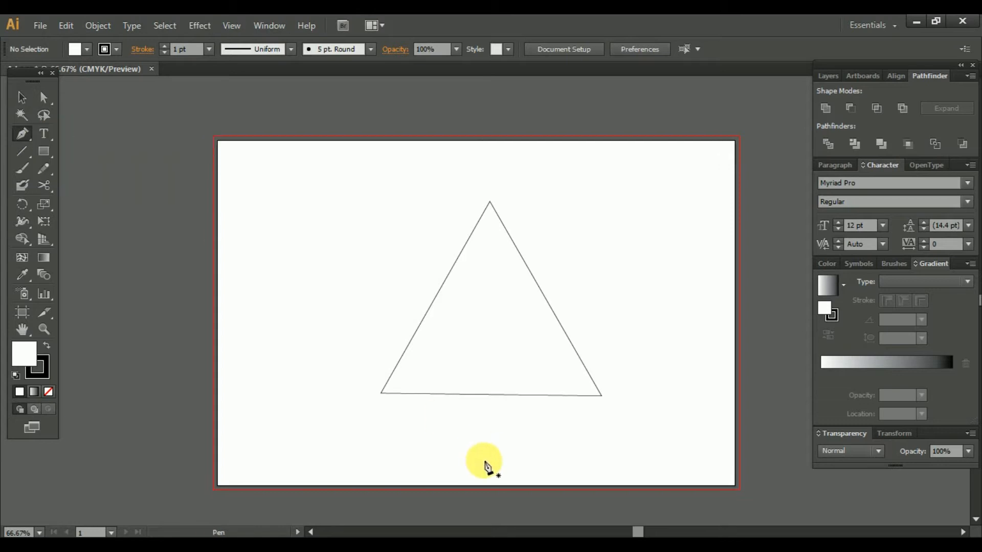
{"action": "left_click", "coordinate": [380, 394]}
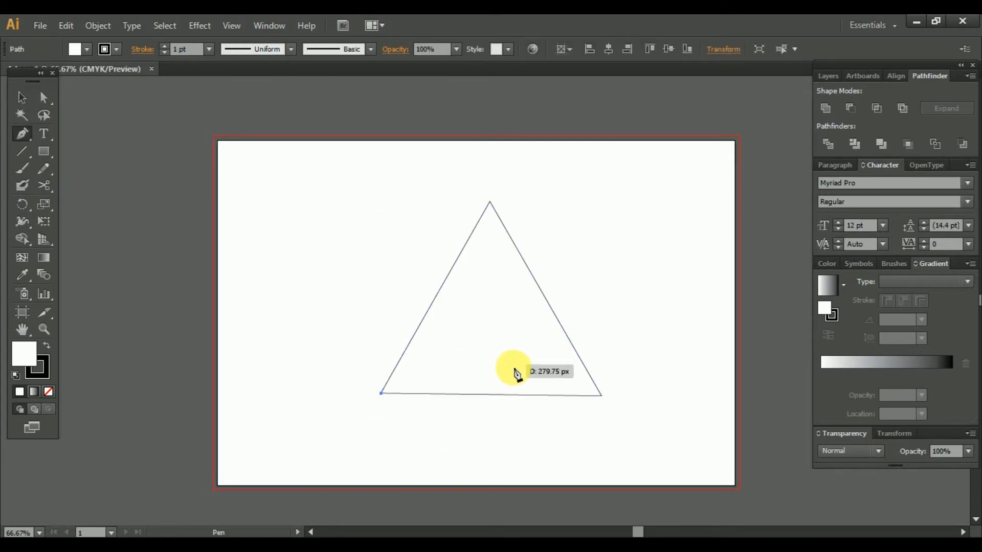
{"action": "left_click", "coordinate": [481, 349]}
{"action": "left_click_drag", "start_coordinate": [523, 351], "coordinate": [525, 348]}
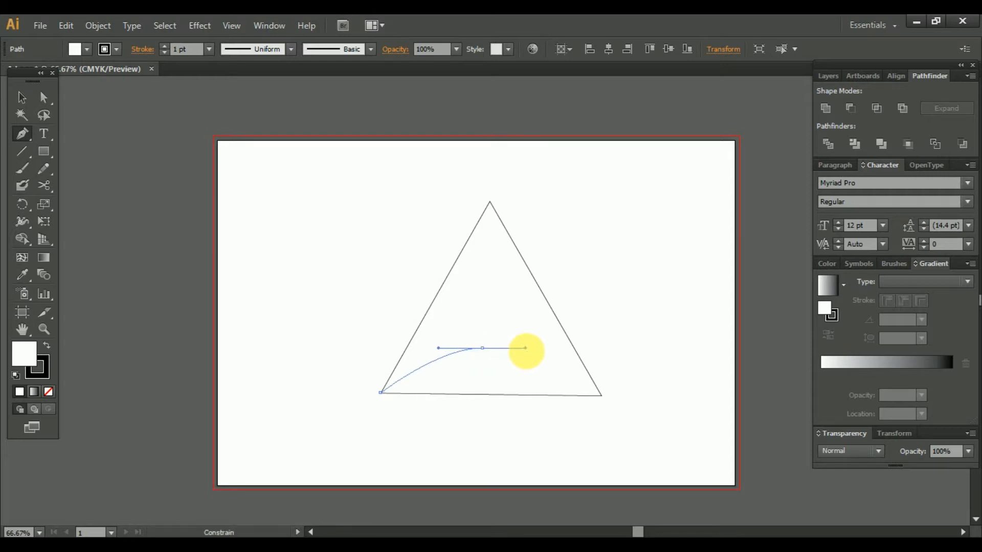
{"action": "left_click_drag", "start_coordinate": [601, 396], "coordinate": [680, 398]}
{"action": "left_click", "coordinate": [602, 397]}
{"action": "key", "text": "space"}
{"action": "left_click_drag", "start_coordinate": [446, 379], "coordinate": [460, 385]}
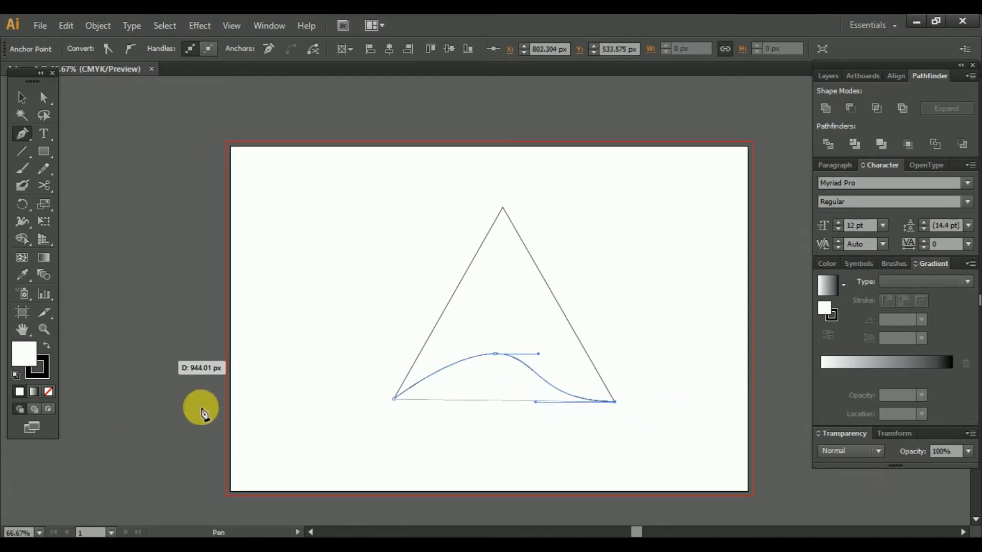
Split the triangle along the selected wave path with Divide Objects Below
{"action": "left_click", "coordinate": [22, 97]}
{"action": "left_click", "coordinate": [184, 153]}
{"action": "left_click", "coordinate": [488, 391]}
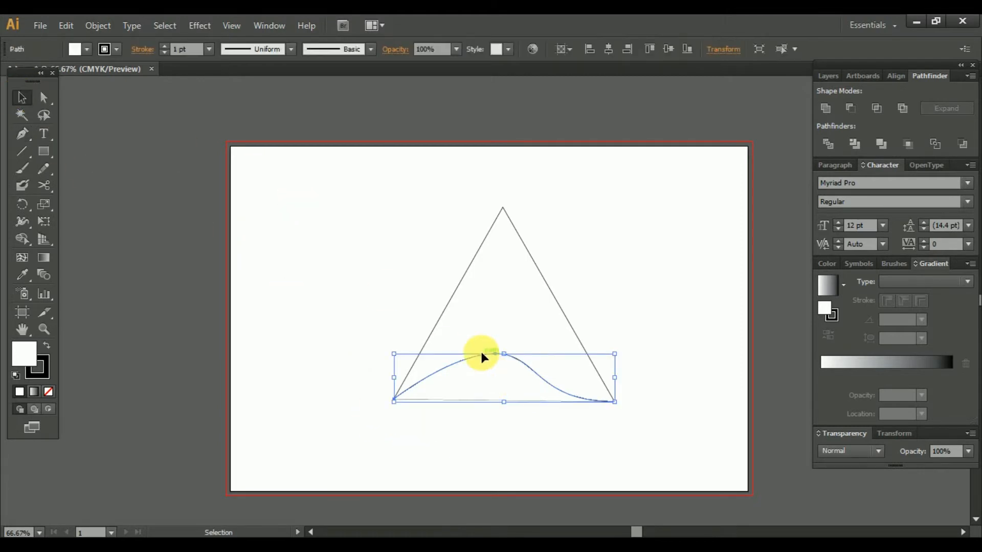
{"action": "left_click_drag", "start_coordinate": [357, 245], "coordinate": [565, 431]}
{"action": "left_click", "coordinate": [566, 431]}
{"action": "left_click", "coordinate": [510, 357]}
{"action": "left_click", "coordinate": [102, 26]}
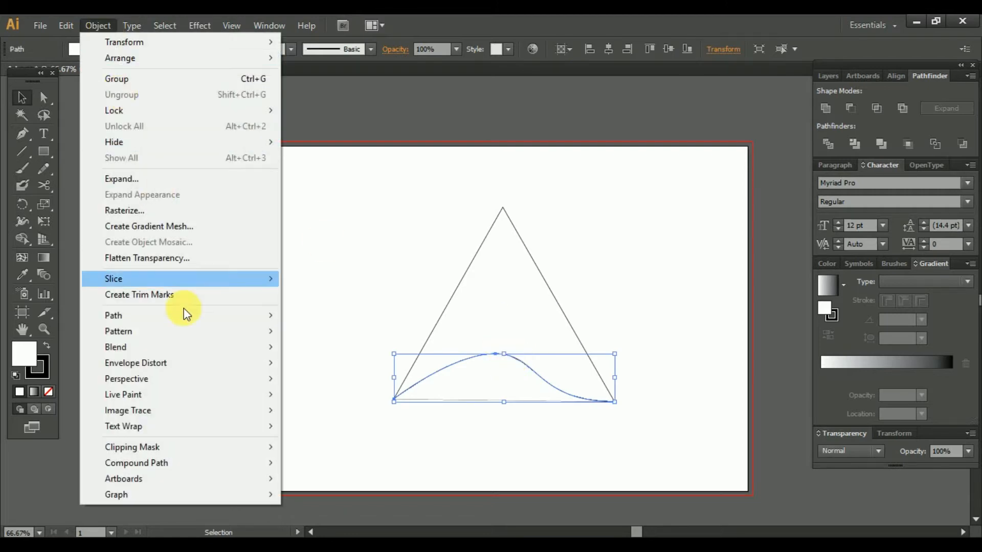
{"action": "mouse_move", "coordinate": [203, 325]}
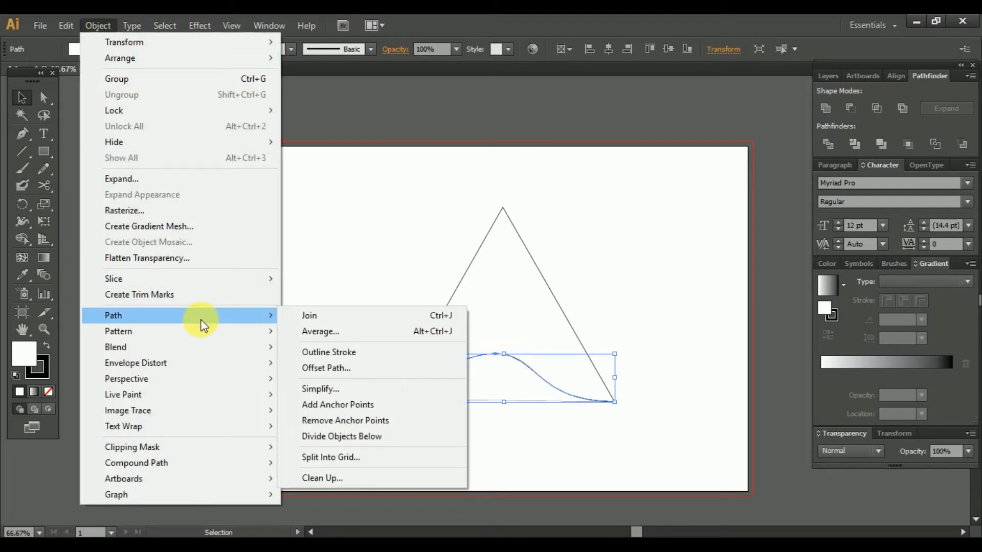
{"action": "left_click", "coordinate": [386, 437]}
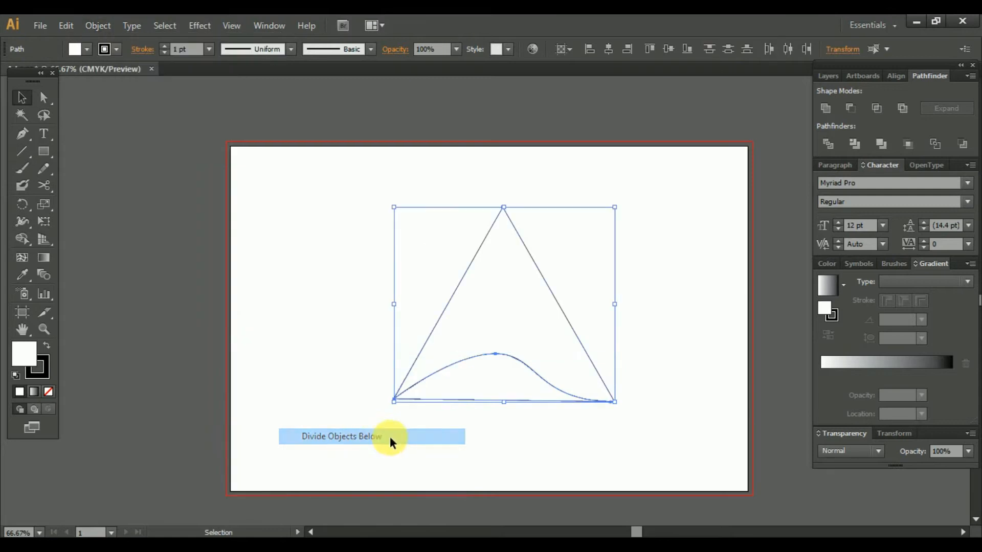
Move the divided piece under the wave slightly down and undo the move
{"action": "left_click", "coordinate": [678, 381]}
{"action": "left_click_drag", "start_coordinate": [535, 400], "coordinate": [541, 427]}
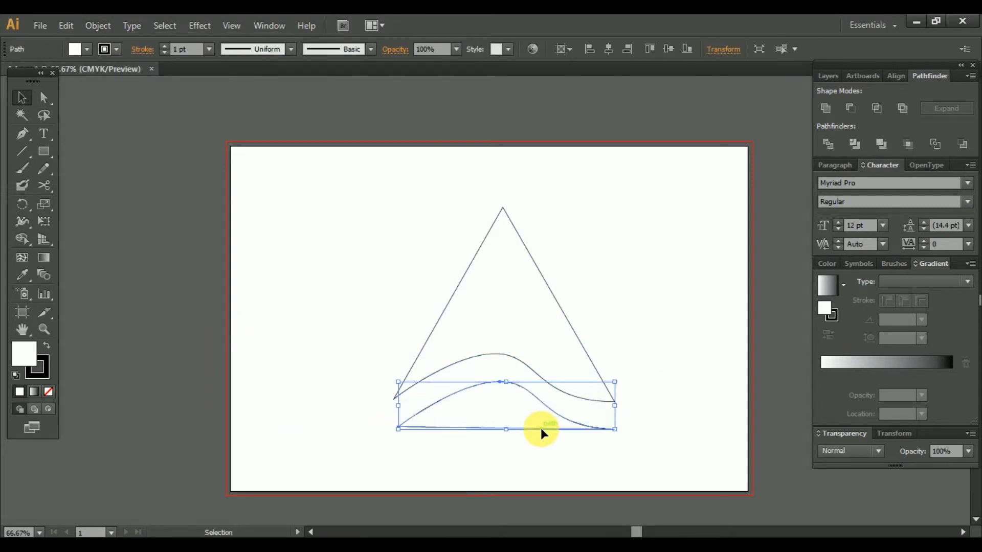
{"action": "key", "text": "ctrl+z"}
{"action": "left_click", "coordinate": [542, 429]}
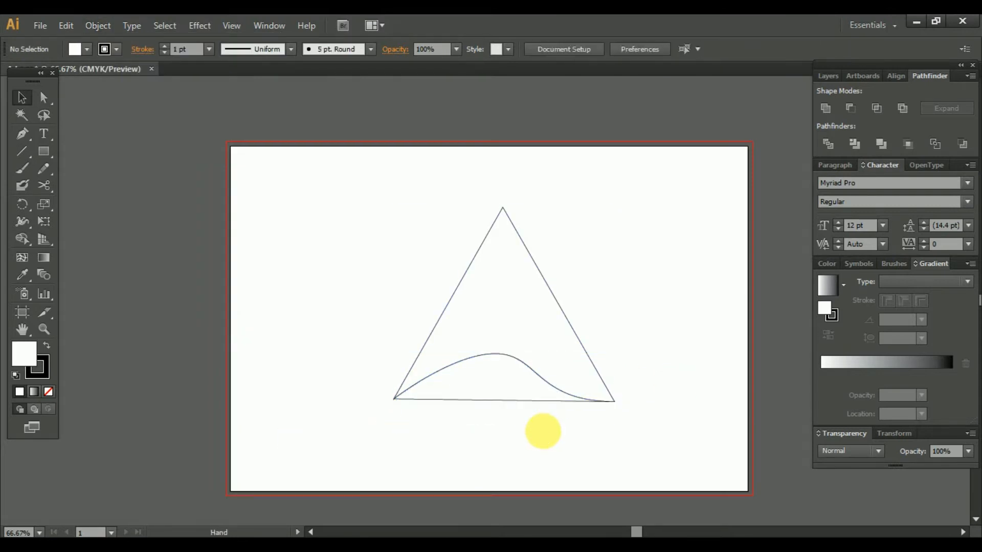
Draw a second, higher wave-shaped Pen path between the triangle's two base corners, above the first curve
{"action": "left_click_drag", "start_coordinate": [543, 431], "coordinate": [546, 440]}
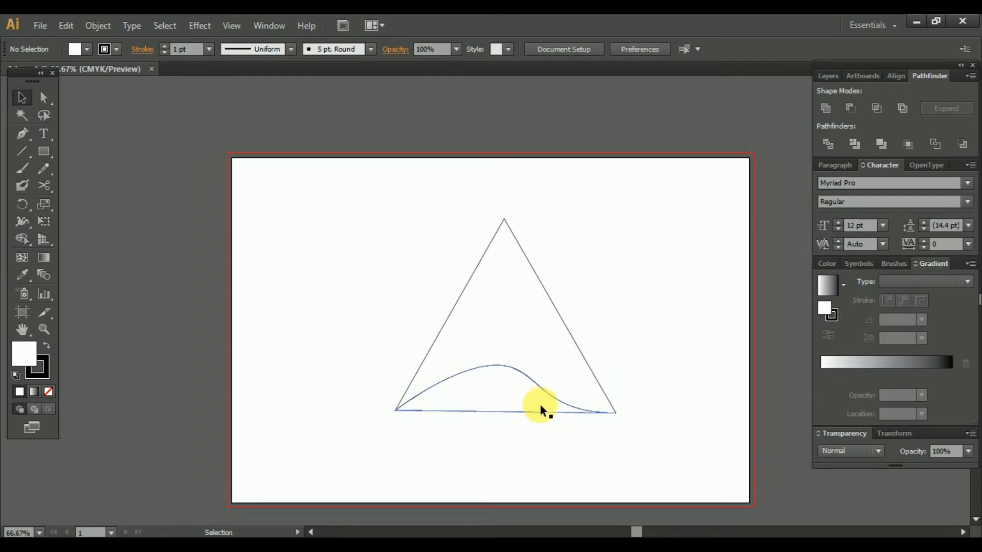
{"action": "scroll", "coordinate": [538, 409], "scroll_direction": "up", "scroll_amount": 1}
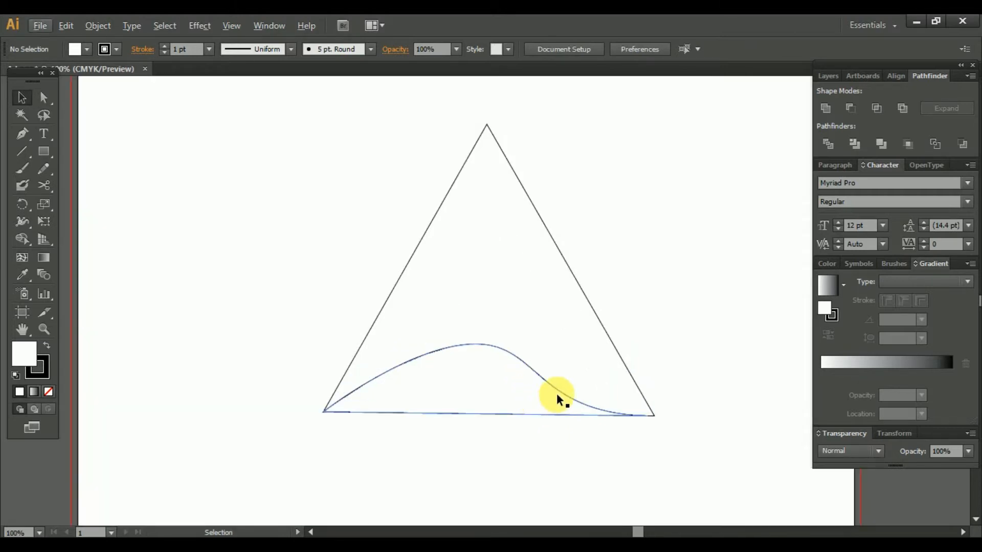
{"action": "left_click_drag", "start_coordinate": [473, 398], "coordinate": [448, 381]}
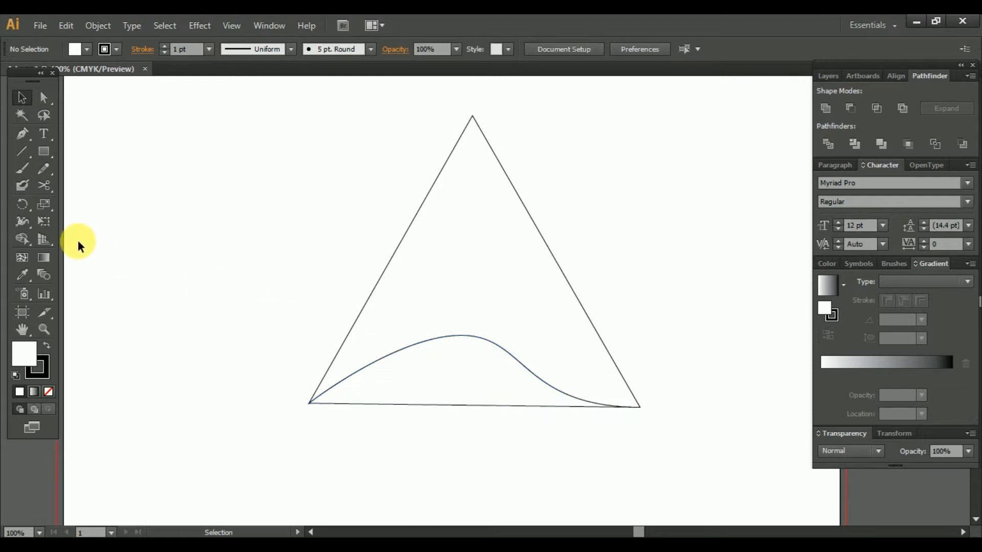
{"action": "left_click", "coordinate": [310, 404]}
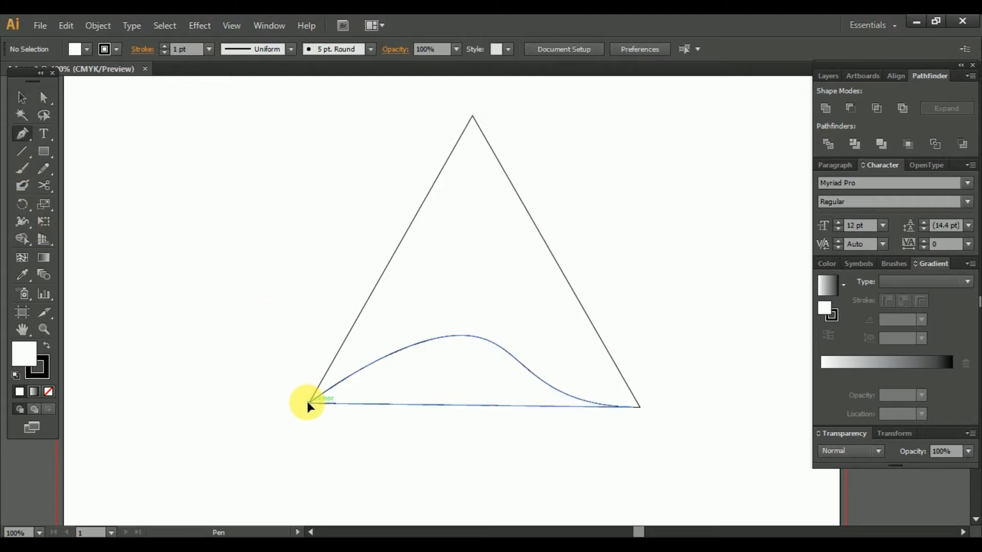
{"action": "left_click", "coordinate": [308, 403]}
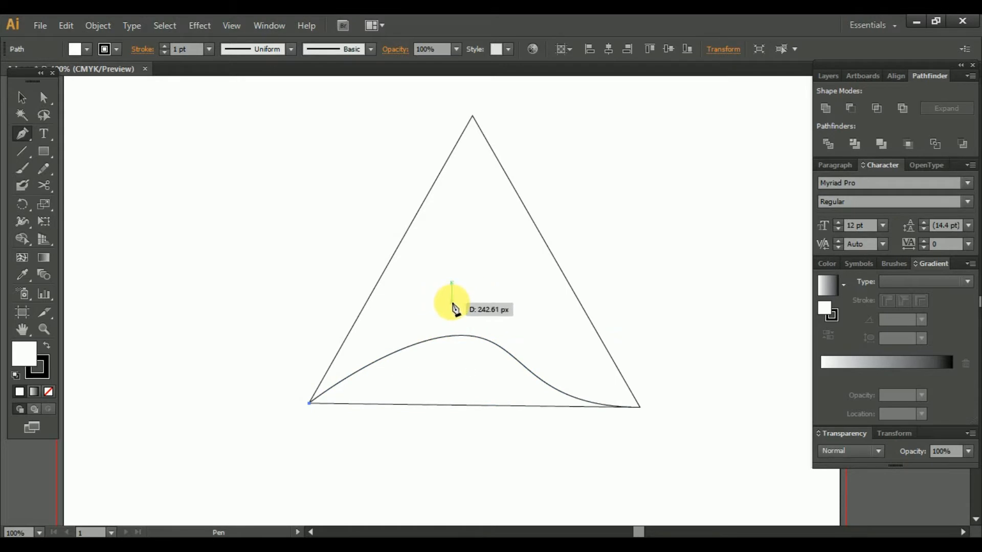
{"action": "left_click_drag", "start_coordinate": [505, 301], "coordinate": [526, 299]}
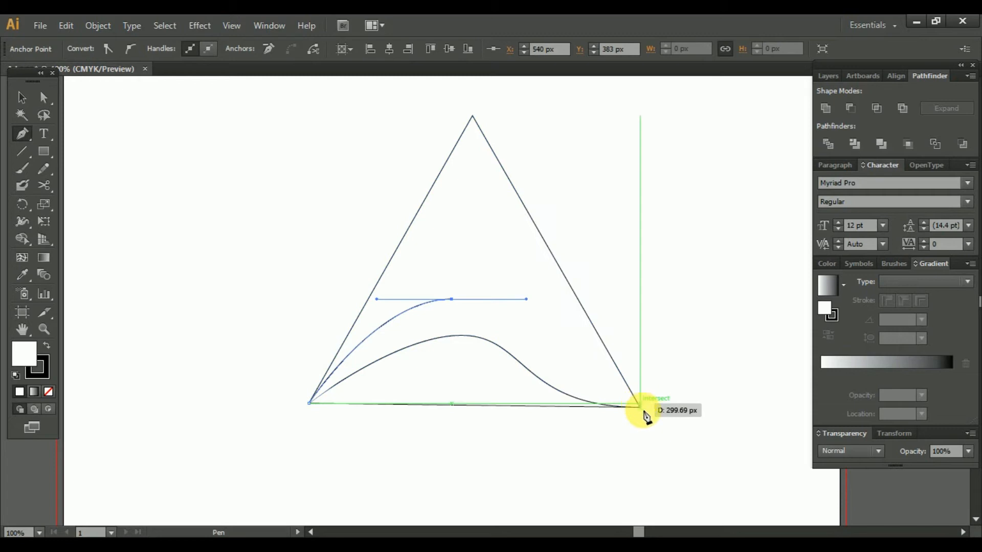
{"action": "left_click_drag", "start_coordinate": [640, 408], "coordinate": [721, 422]}
{"action": "key", "text": "shift"}
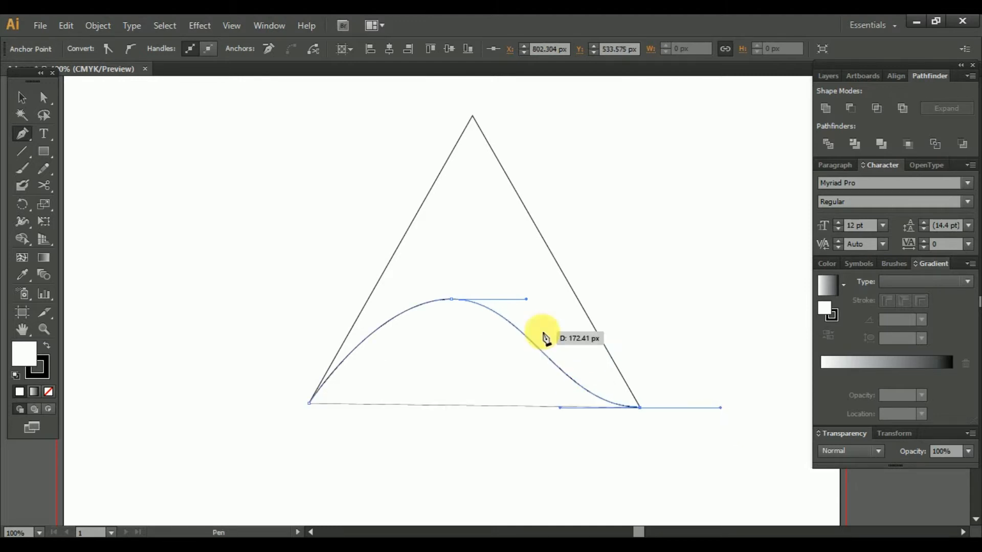
Select the higher wave path and use Divide Objects Below to cut the shapes beneath it
{"action": "left_click", "coordinate": [34, 96]}
{"action": "left_click", "coordinate": [428, 333]}
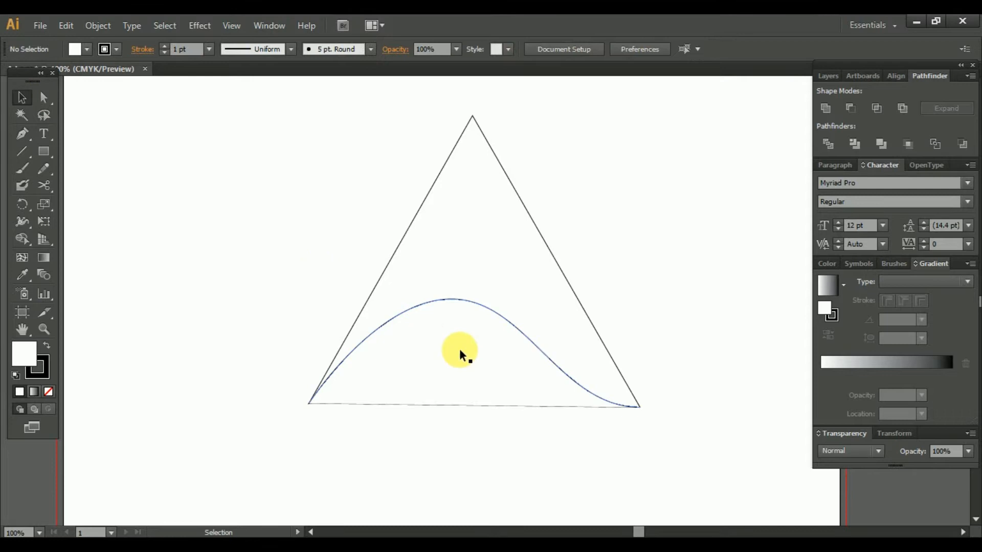
{"action": "left_click", "coordinate": [466, 296]}
{"action": "left_click", "coordinate": [492, 249]}
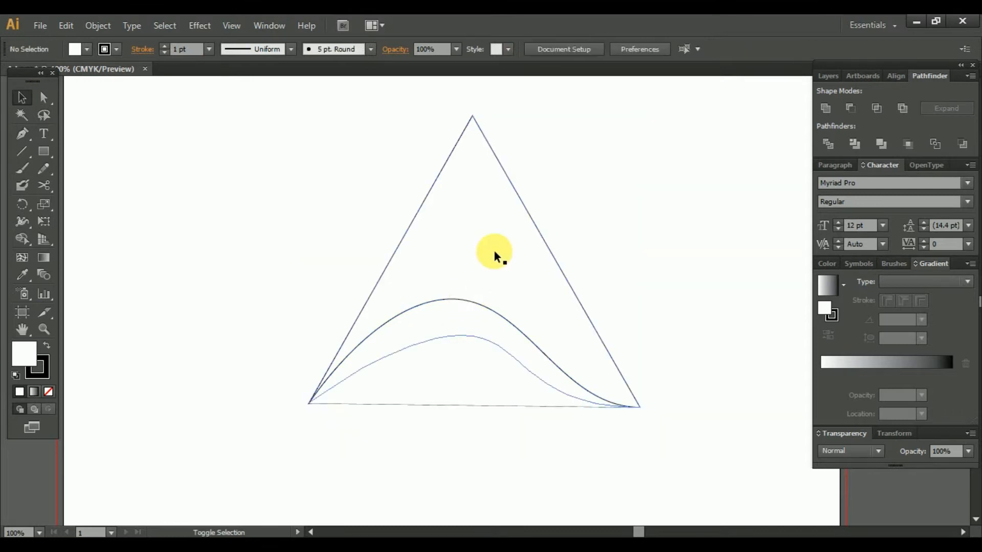
{"action": "left_click", "coordinate": [443, 240]}
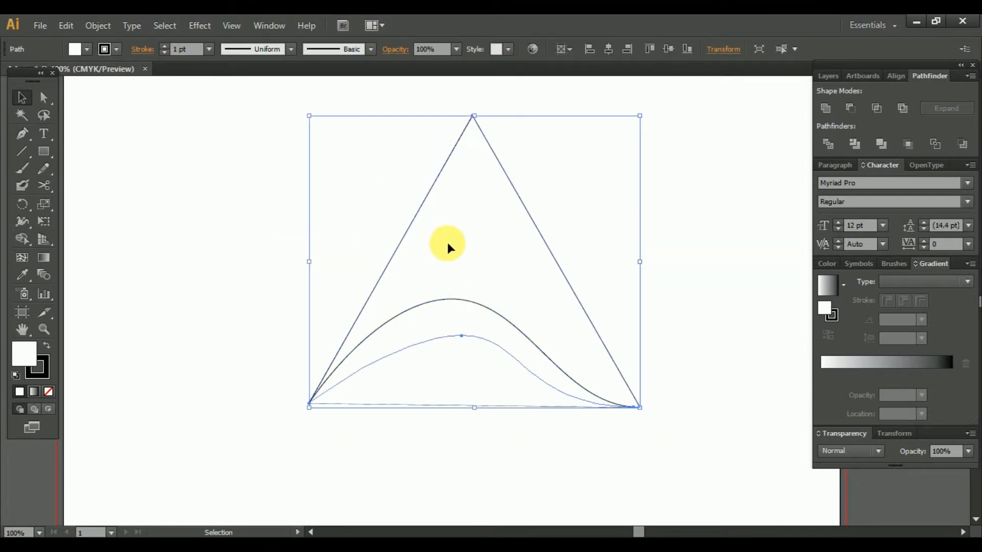
{"action": "left_click", "coordinate": [581, 271]}
{"action": "left_click", "coordinate": [489, 308]}
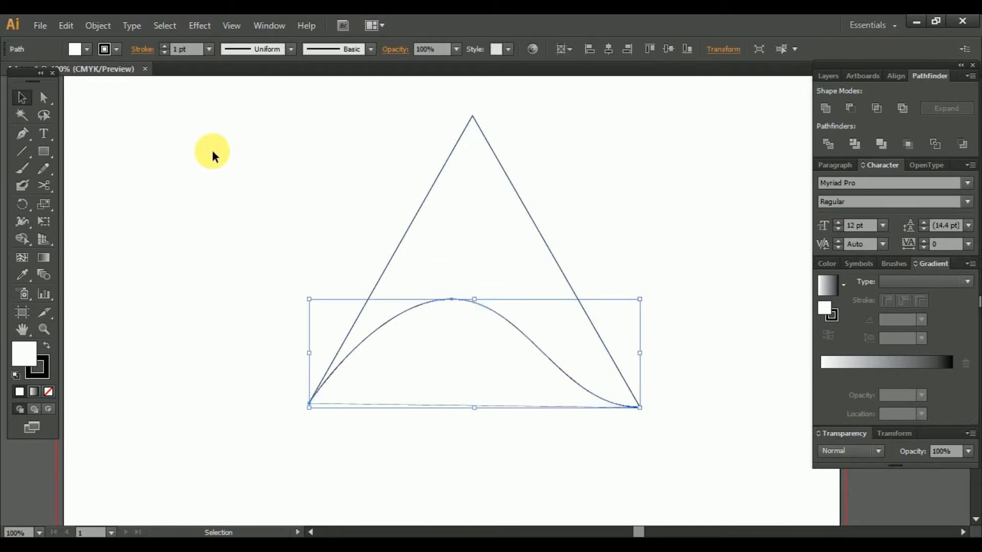
{"action": "left_click", "coordinate": [99, 26]}
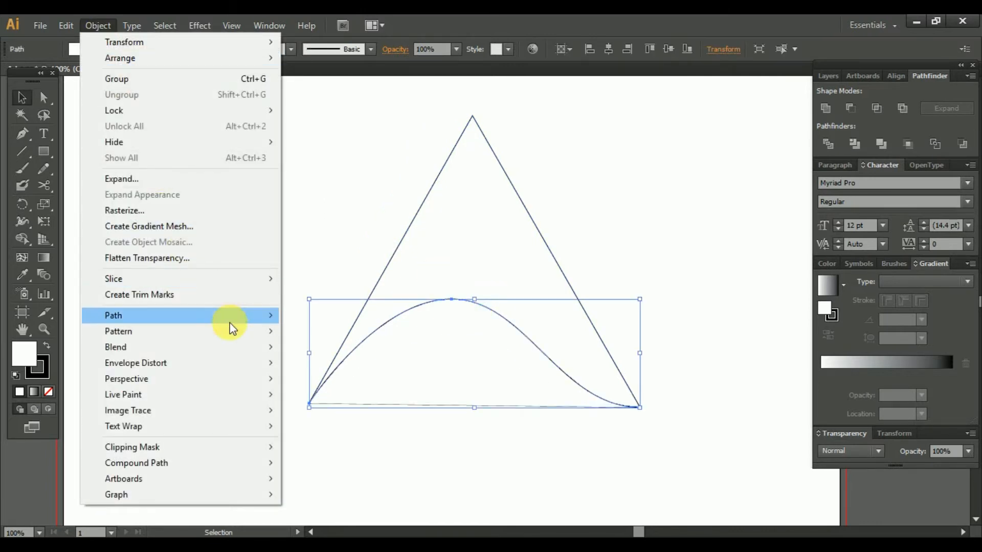
{"action": "mouse_move", "coordinate": [236, 322]}
{"action": "left_click", "coordinate": [362, 432]}
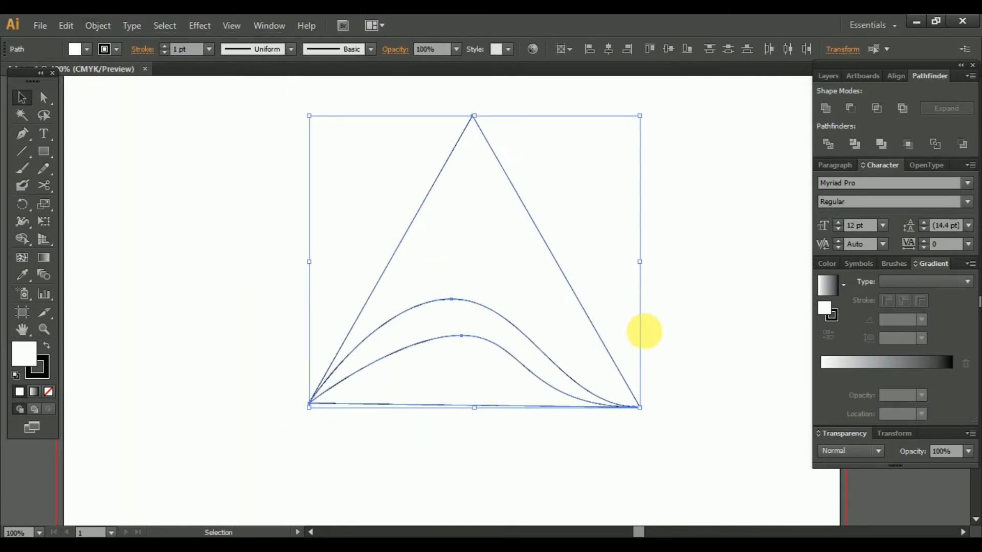
Delete the piece below the lower wave, along the triangle's straight base
{"action": "left_click", "coordinate": [643, 329]}
{"action": "left_click", "coordinate": [500, 404]}
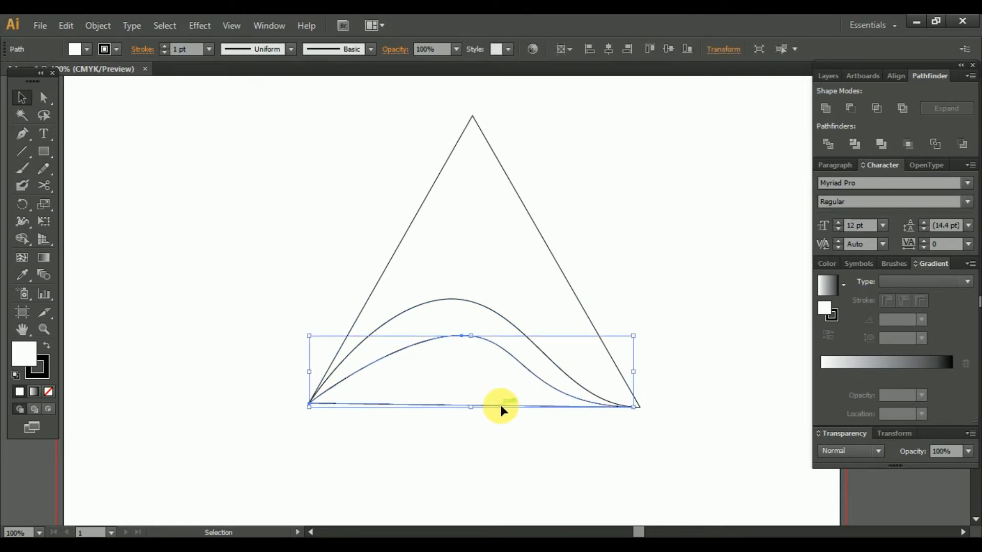
{"action": "key", "text": "Delete"}
{"action": "left_click_drag", "start_coordinate": [490, 376], "coordinate": [483, 413]}
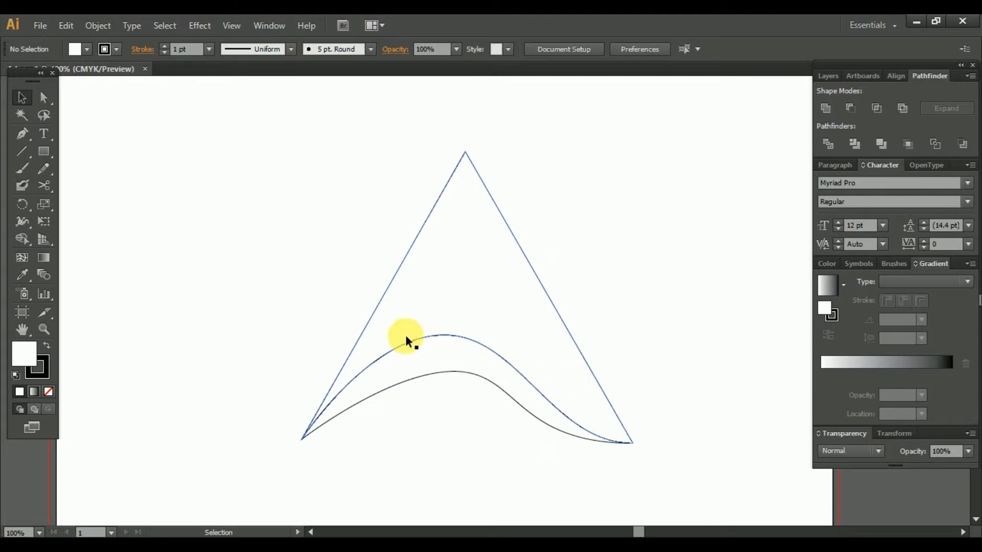
{"action": "scroll", "coordinate": [526, 433], "scroll_direction": "up", "scroll_amount": 3}
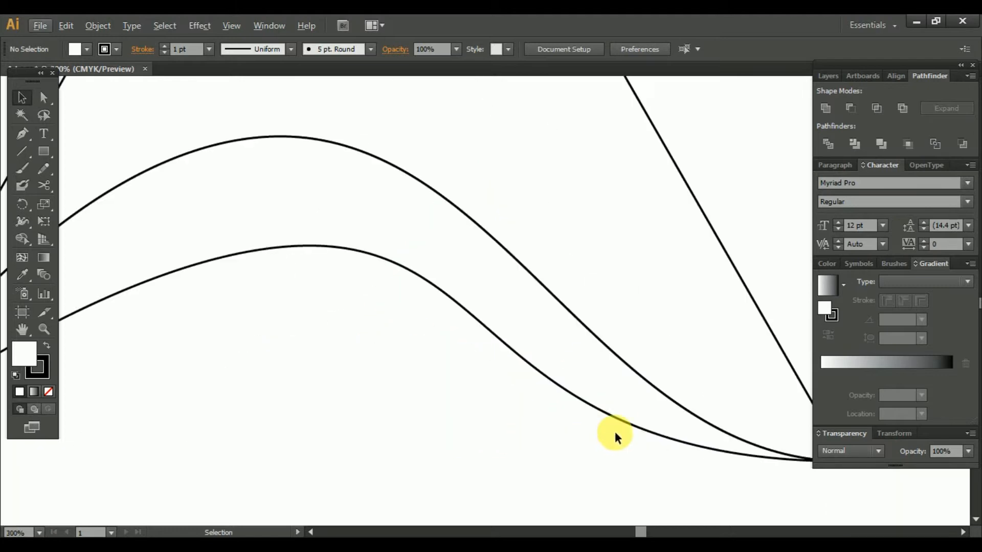
Draw a shallow upward-bowed arc with the Pen tool across the upper part of the triangle, crossing both slanted sides
{"action": "scroll", "coordinate": [615, 431], "scroll_direction": "down", "scroll_amount": 3}
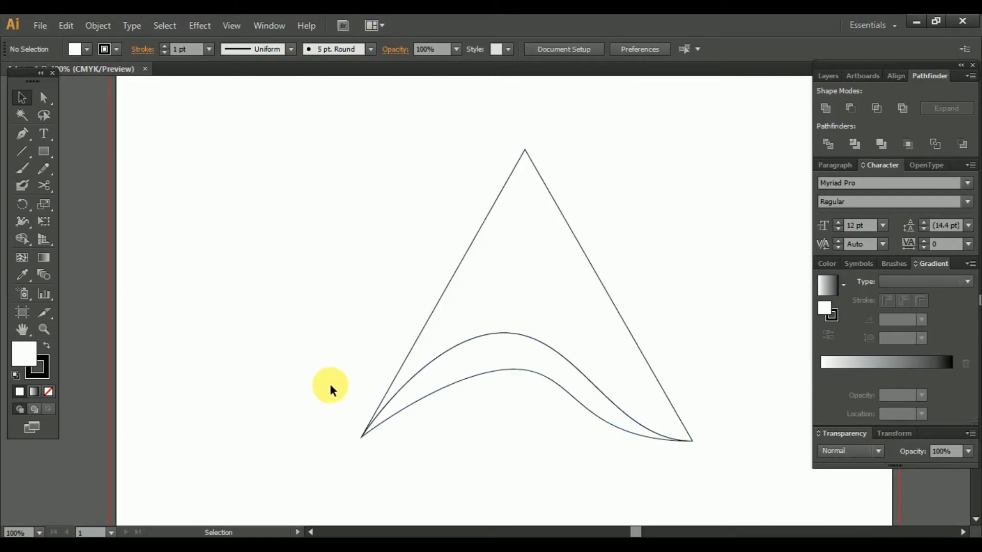
{"action": "left_click_drag", "start_coordinate": [494, 446], "coordinate": [464, 431]}
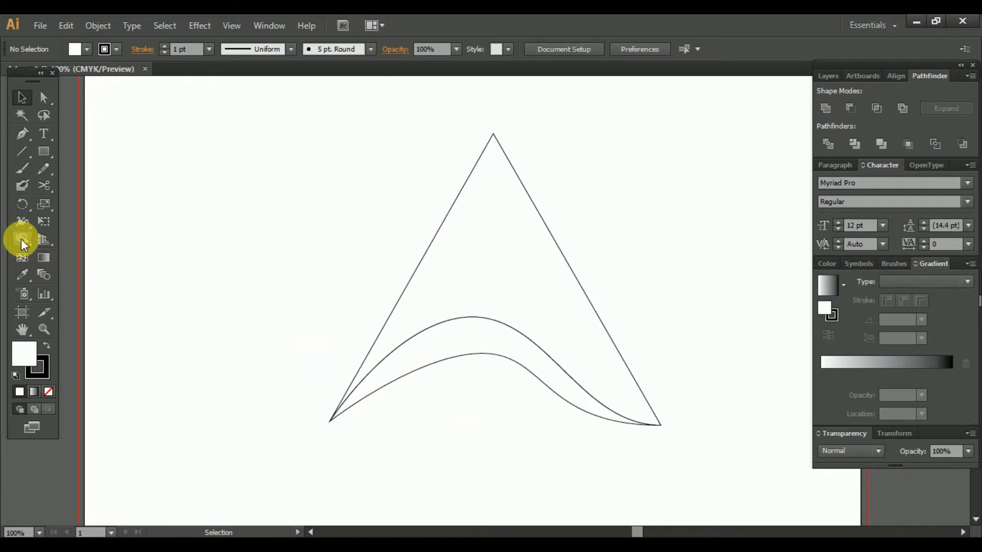
{"action": "left_click", "coordinate": [22, 134]}
{"action": "key", "text": "x"}
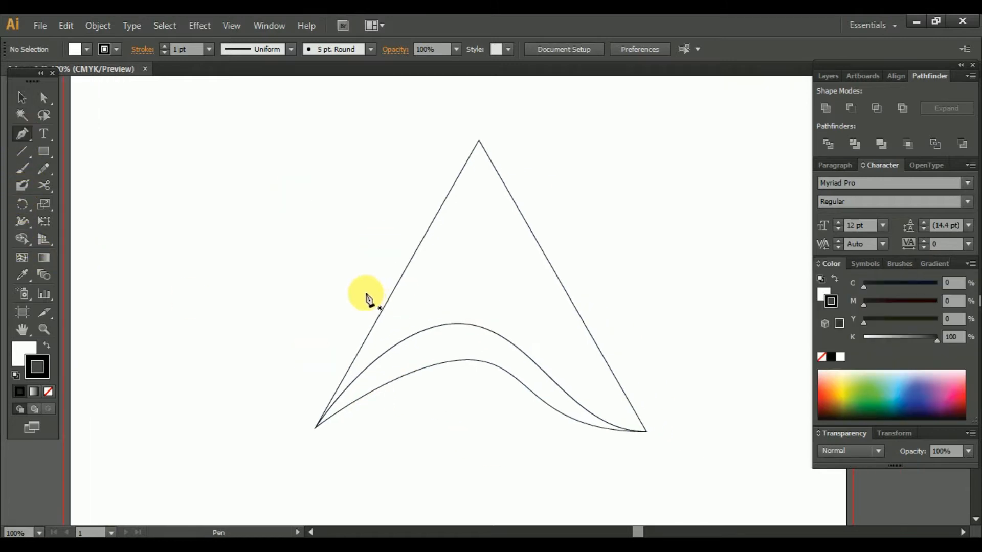
{"action": "left_click", "coordinate": [382, 261]}
{"action": "left_click_drag", "start_coordinate": [568, 243], "coordinate": [650, 317]}
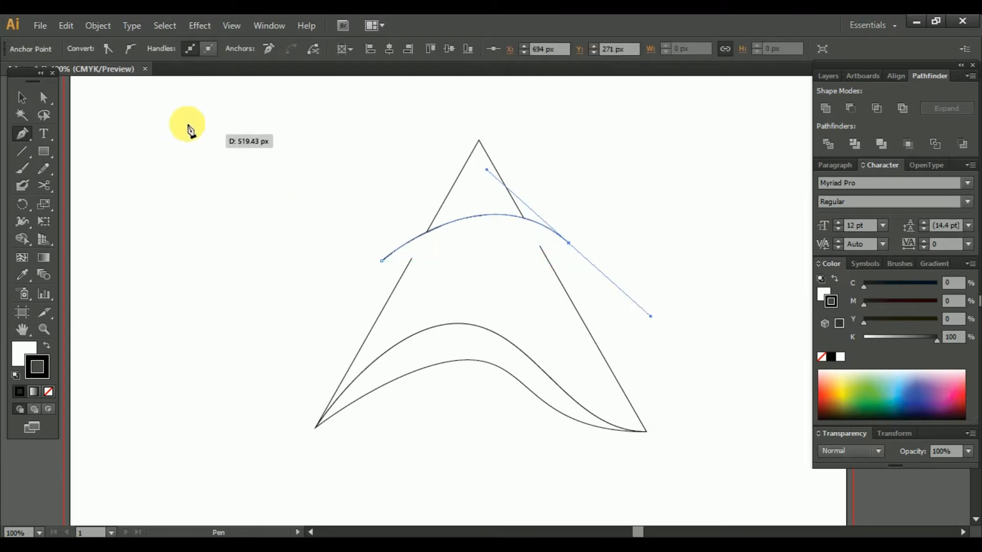
Move the arc's two end points outward and down beyond the triangle's sides, and remove the arc's fill
{"action": "left_click", "coordinate": [22, 98]}
{"action": "left_click", "coordinate": [44, 97]}
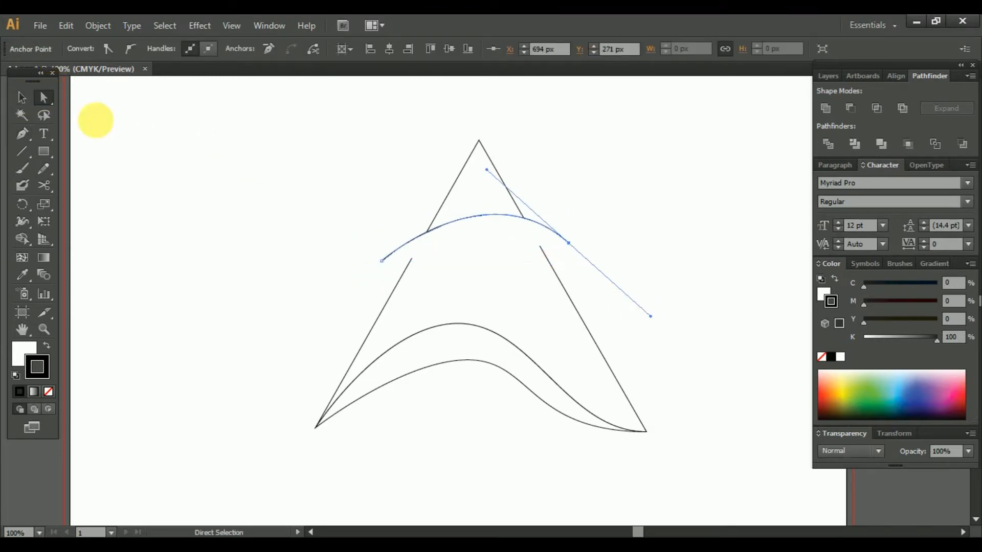
{"action": "left_click_drag", "start_coordinate": [381, 260], "coordinate": [351, 301]}
{"action": "left_click_drag", "start_coordinate": [570, 246], "coordinate": [602, 324]}
{"action": "left_click_drag", "start_coordinate": [544, 272], "coordinate": [522, 245]}
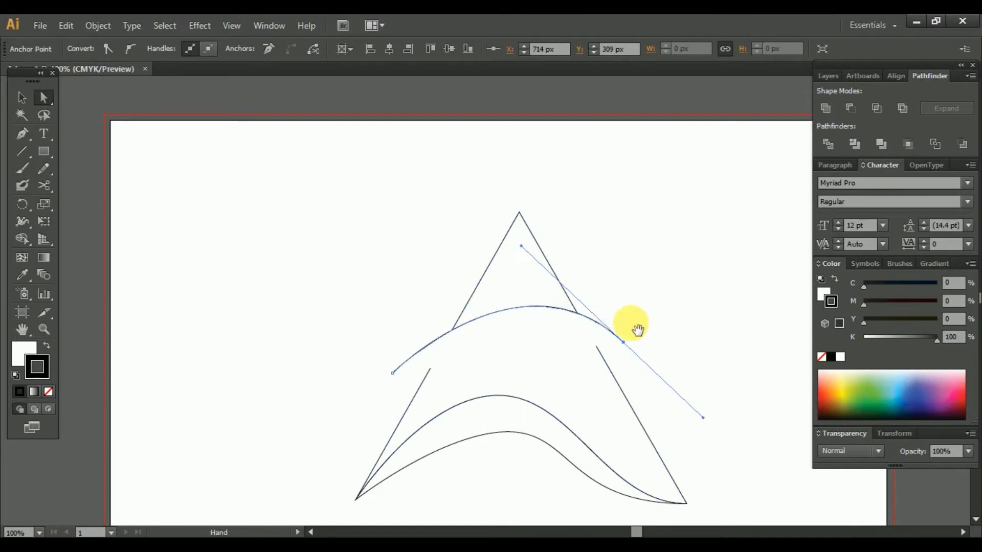
{"action": "left_click_drag", "start_coordinate": [631, 323], "coordinate": [581, 240]}
{"action": "left_click", "coordinate": [22, 362]}
{"action": "left_click", "coordinate": [48, 392]}
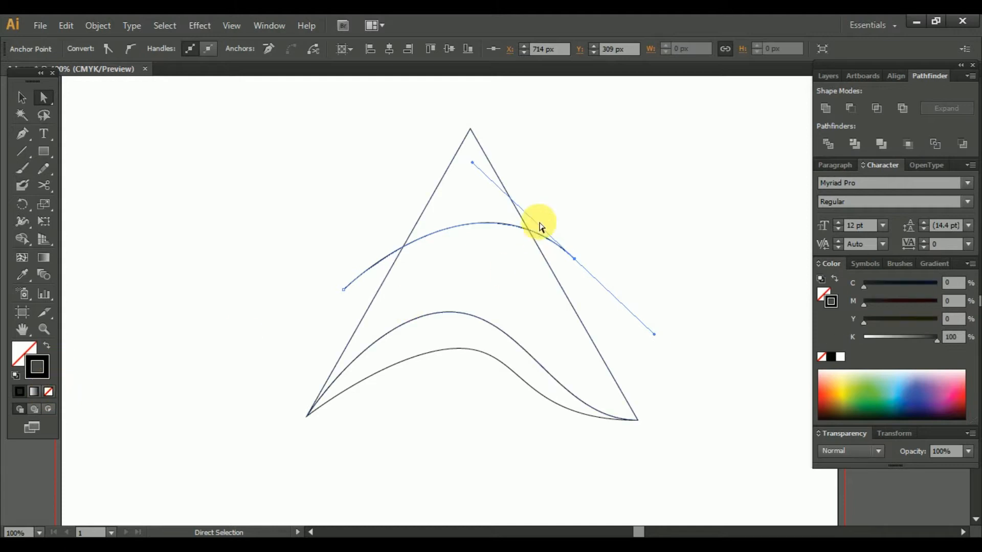
Select the upper arc and use Divide Objects Below to separate the triangle's tip from the body
{"action": "left_click", "coordinate": [21, 97]}
{"action": "left_click", "coordinate": [393, 210]}
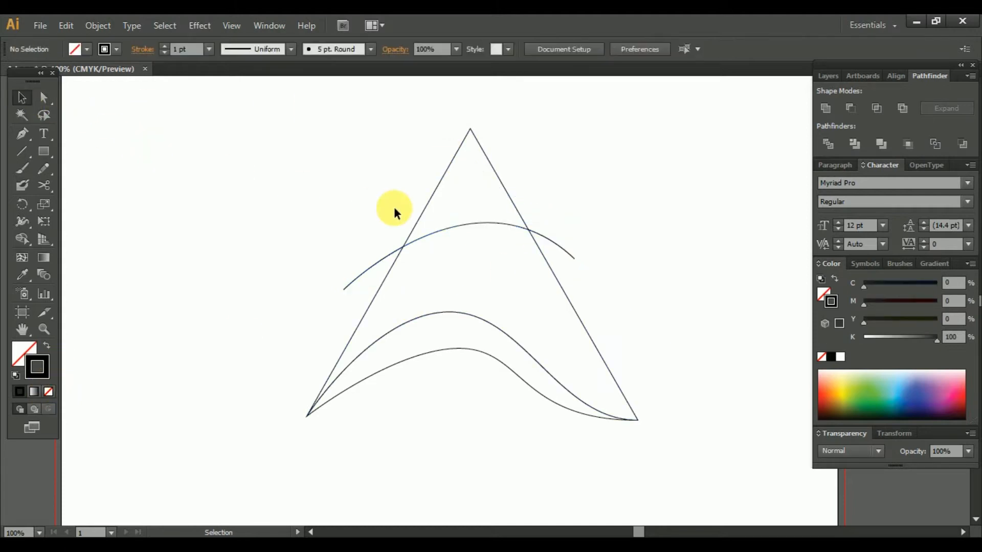
{"action": "left_click", "coordinate": [452, 229]}
{"action": "left_click", "coordinate": [603, 224]}
{"action": "left_click", "coordinate": [569, 255]}
{"action": "left_click", "coordinate": [369, 152]}
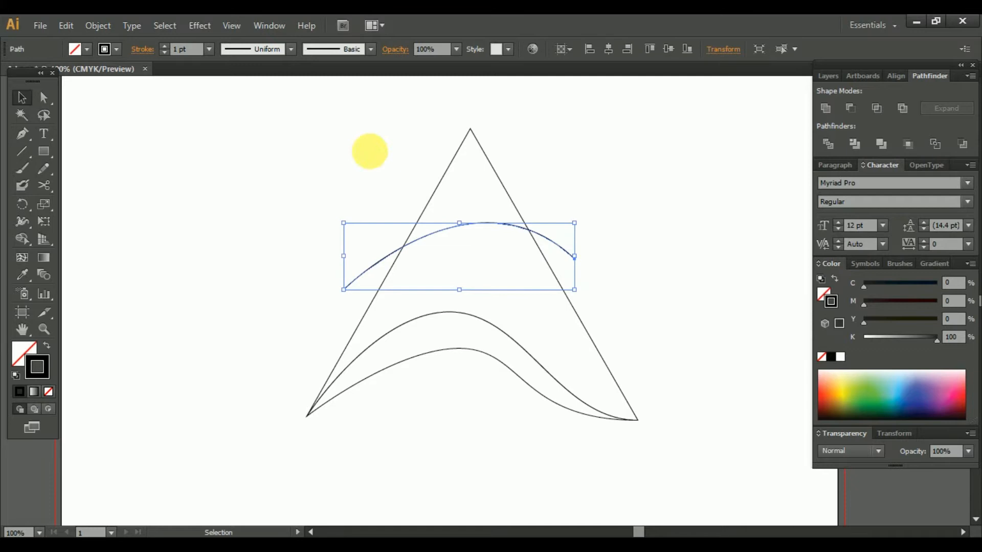
{"action": "left_click", "coordinate": [97, 26]}
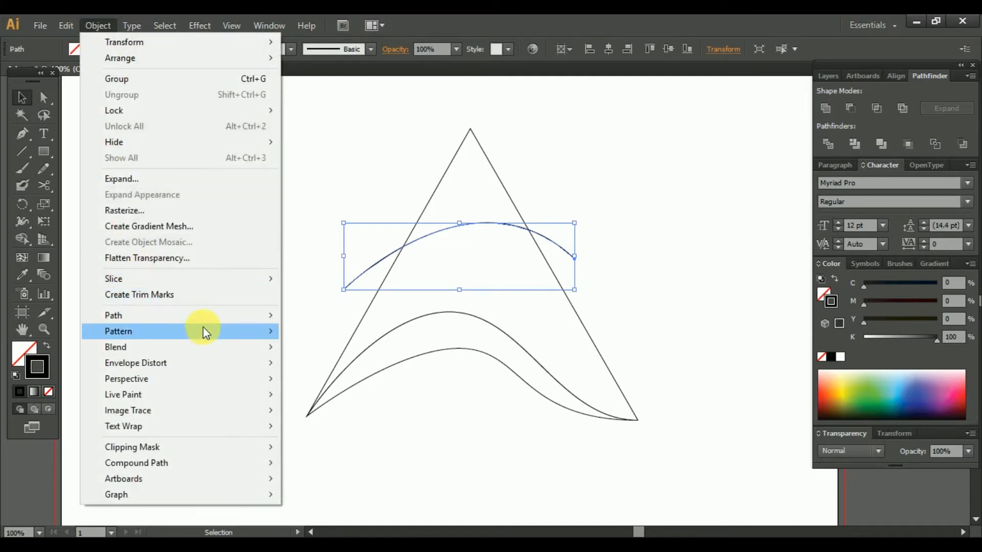
{"action": "mouse_move", "coordinate": [203, 321]}
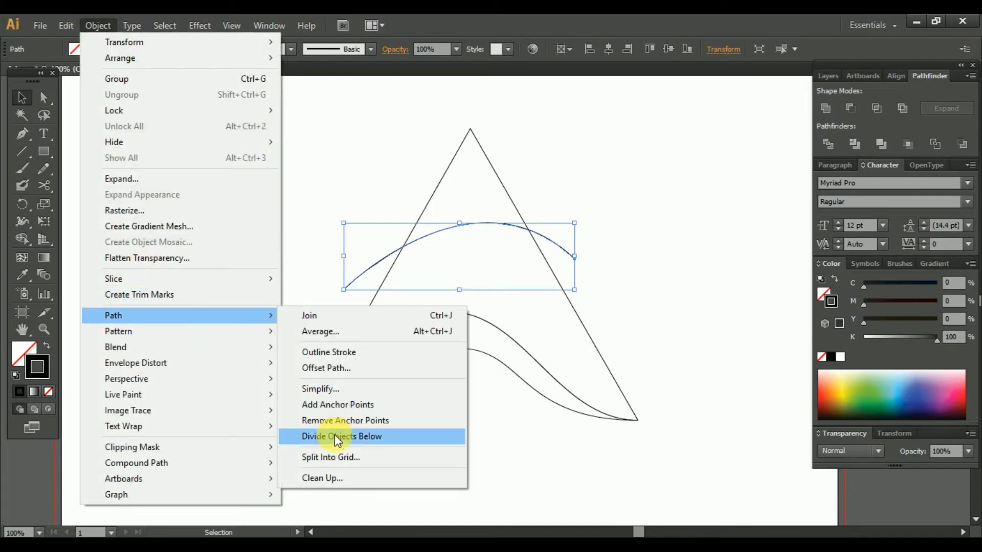
{"action": "left_click", "coordinate": [334, 435]}
{"action": "left_click", "coordinate": [600, 324]}
{"action": "scroll", "coordinate": [594, 335], "scroll_direction": "up", "scroll_amount": 4}
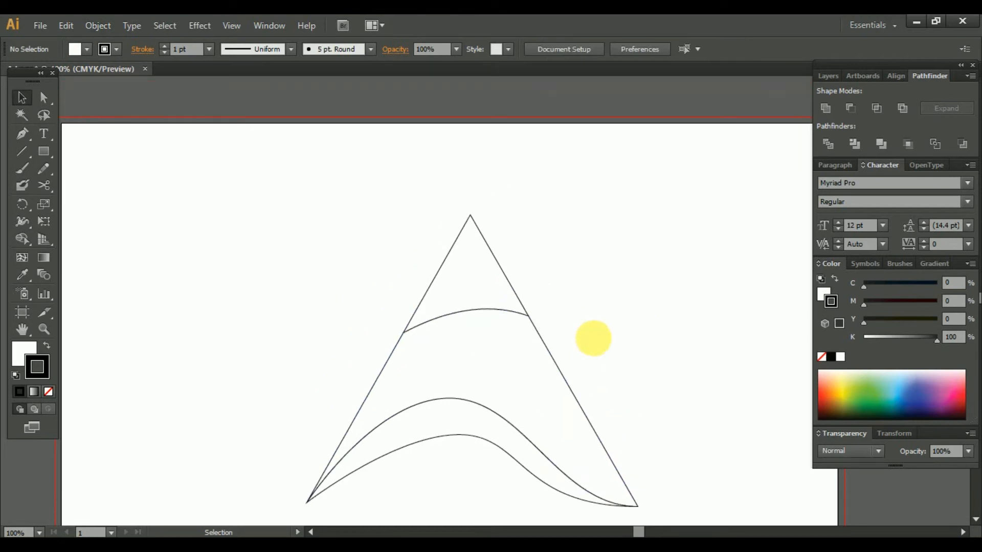
{"action": "scroll", "coordinate": [548, 361], "scroll_direction": "down", "scroll_amount": 3}
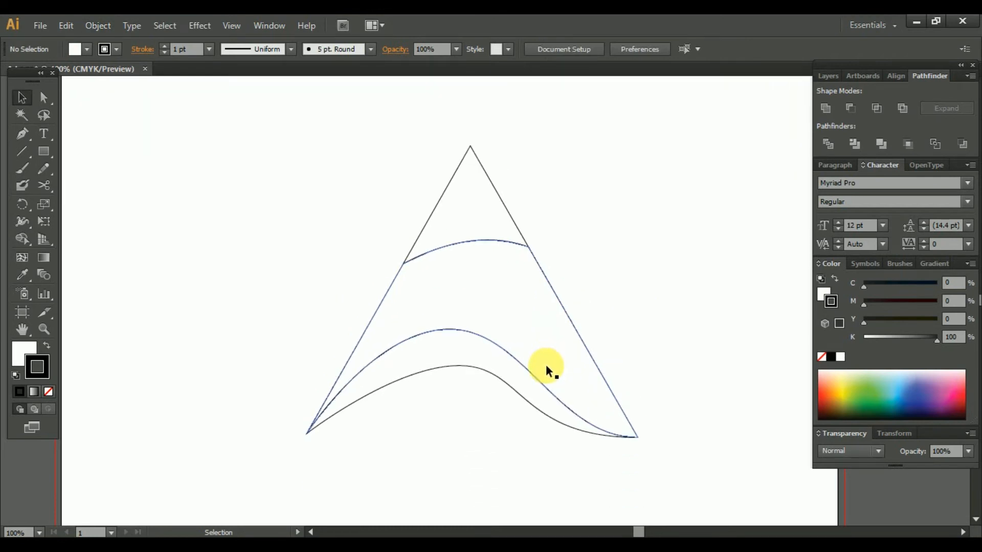
Remove the stroke of the triangle's tip piece and fill it blue (C 84.31, M 69.41, Y 0, K 0)
{"action": "left_click", "coordinate": [517, 229]}
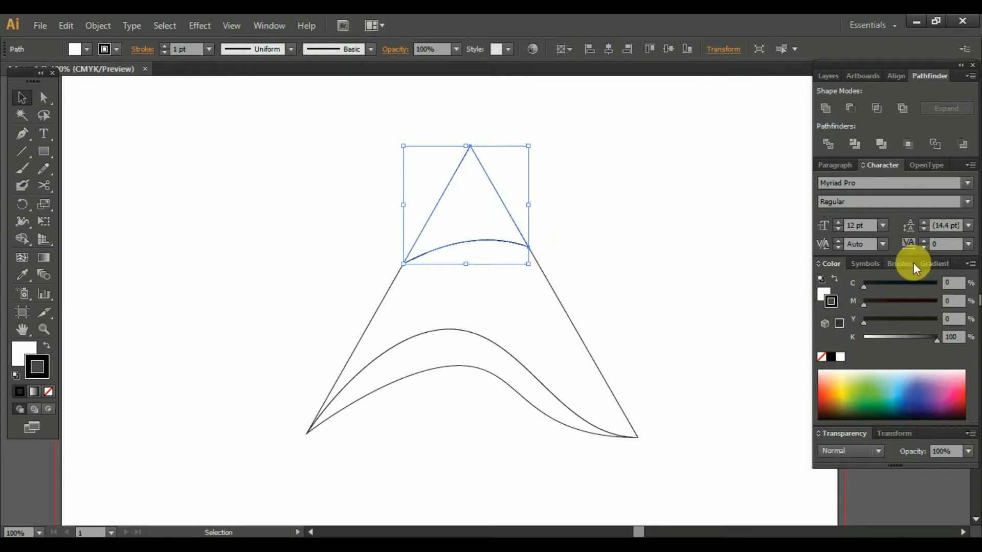
{"action": "left_click", "coordinate": [938, 263]}
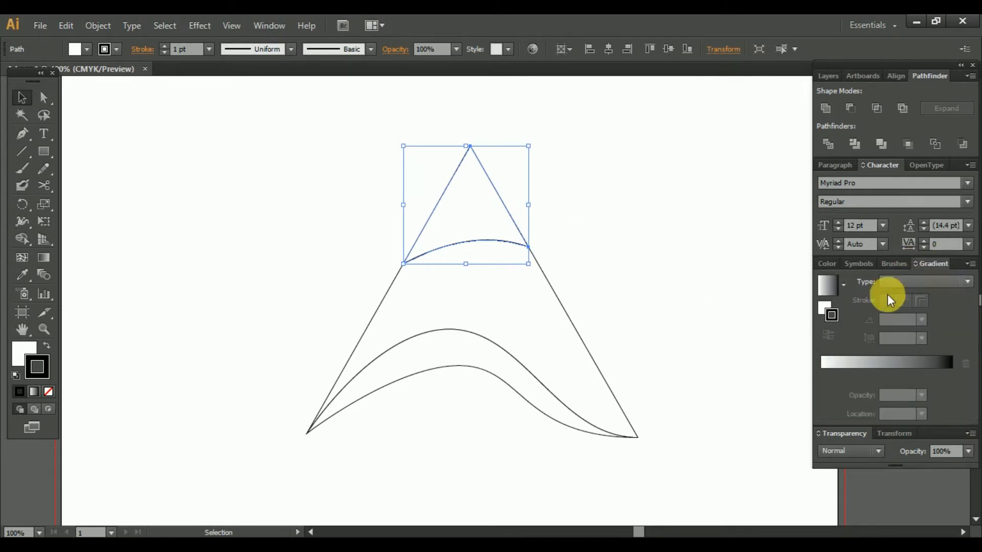
{"action": "left_click", "coordinate": [834, 286]}
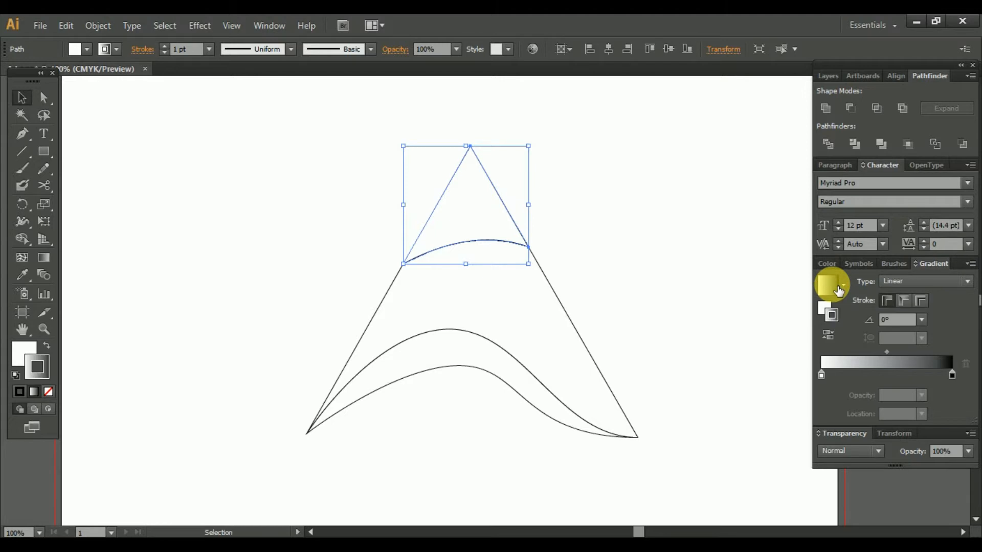
{"action": "left_click", "coordinate": [49, 391]}
{"action": "left_click", "coordinate": [24, 353]}
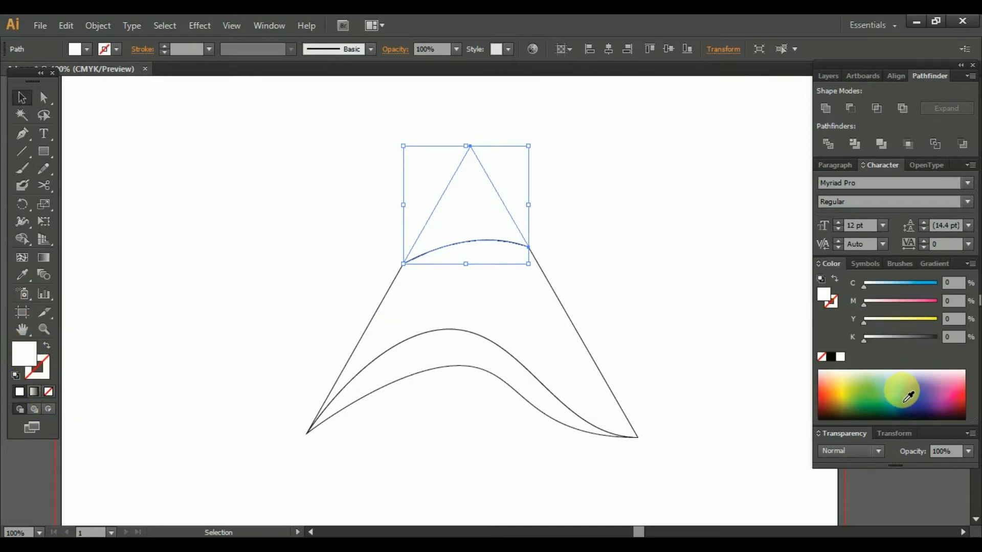
{"action": "left_click", "coordinate": [910, 405]}
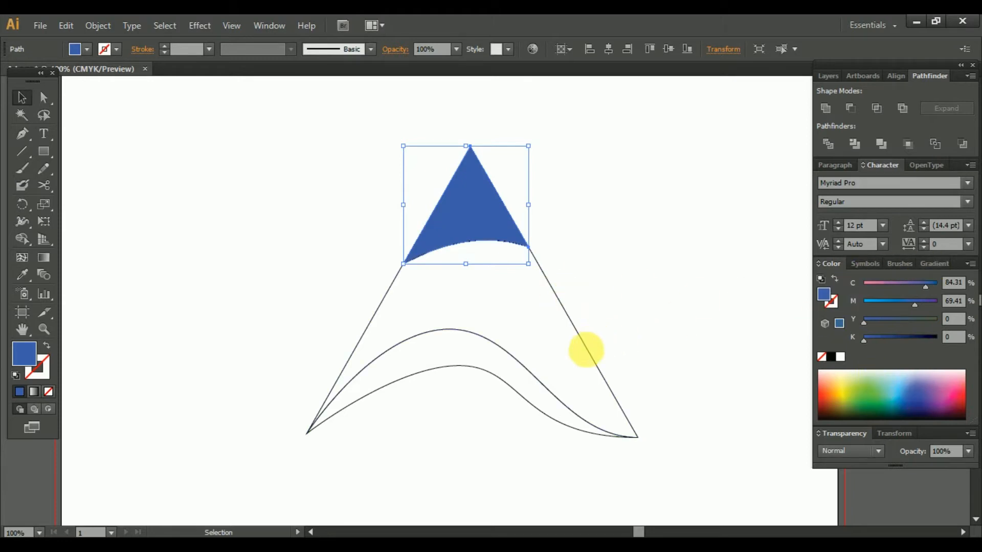
Remove the large middle piece's stroke and fill it green (C 58.04, M 0, Y 52.94, K 0)
{"action": "left_click", "coordinate": [586, 353]}
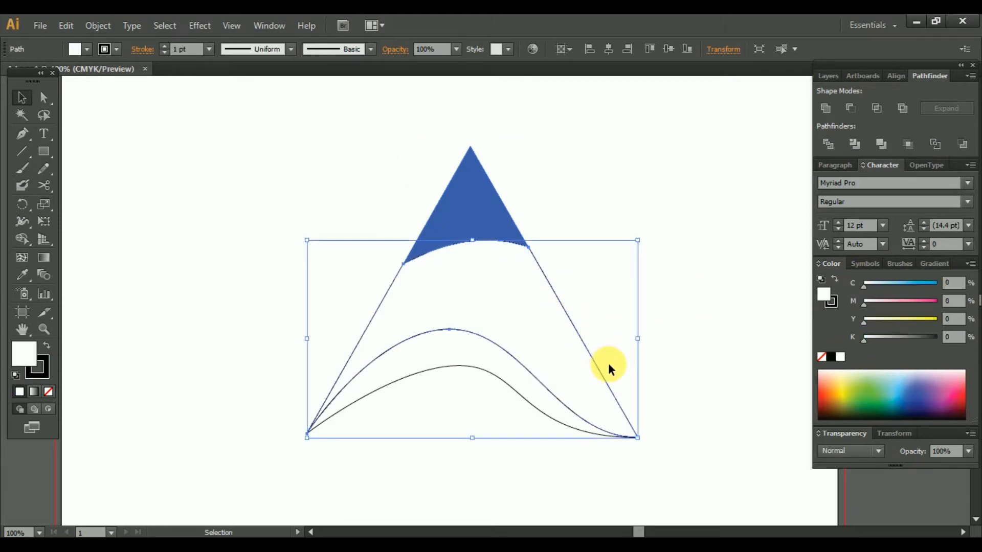
{"action": "left_click", "coordinate": [46, 375]}
{"action": "left_click", "coordinate": [49, 393]}
{"action": "left_click", "coordinate": [25, 356]}
{"action": "left_click", "coordinate": [884, 397]}
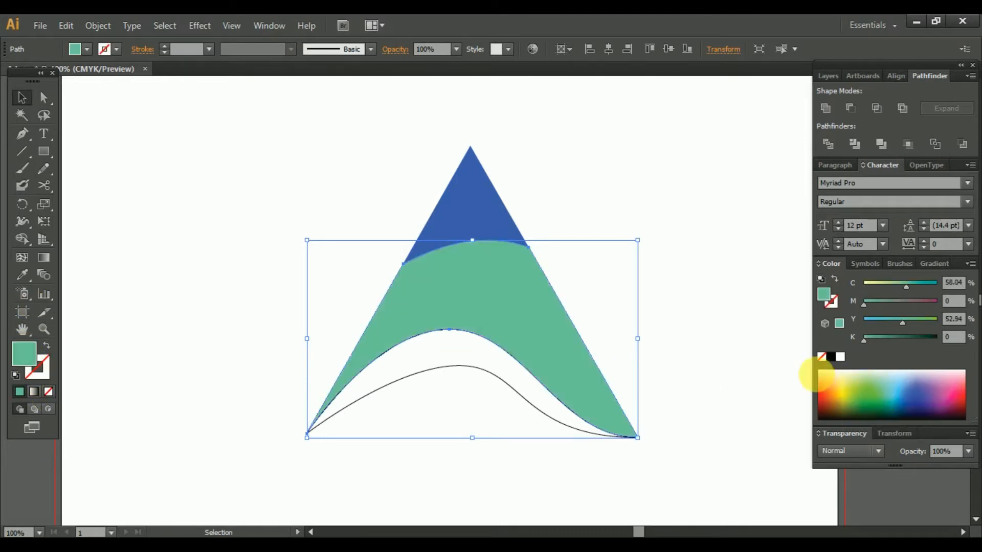
Remove the lower wave band's stroke, fill it yellow (C 20.78, M 0, Y 100, K 0), and deselect it
{"action": "left_click", "coordinate": [402, 379]}
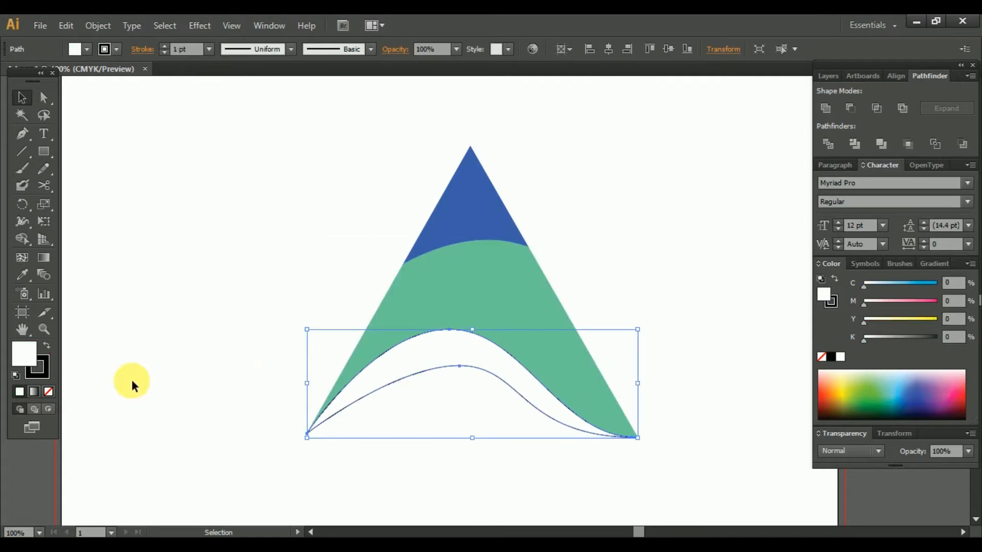
{"action": "left_click", "coordinate": [48, 379]}
{"action": "left_click", "coordinate": [48, 392]}
{"action": "left_click", "coordinate": [20, 356]}
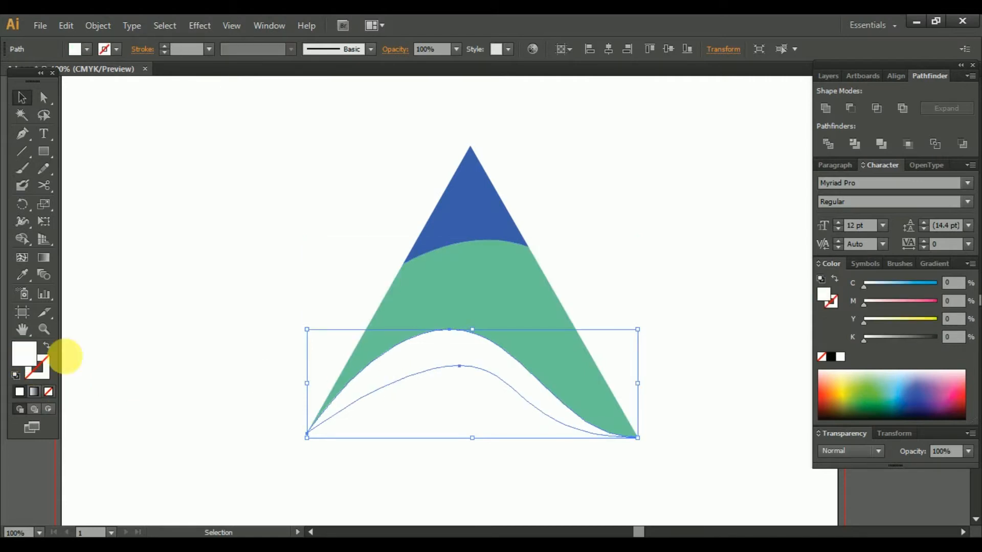
{"action": "left_click", "coordinate": [854, 412]}
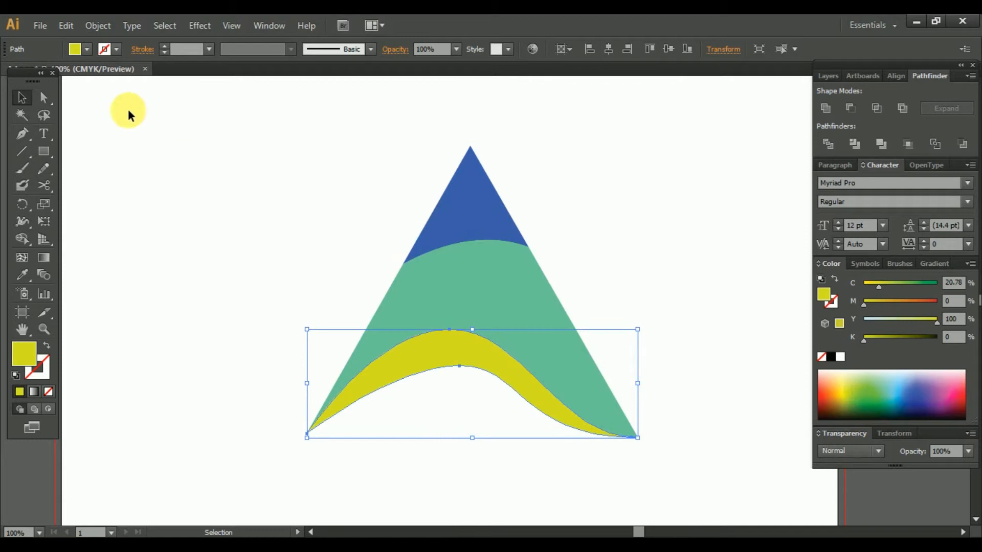
{"action": "left_click", "coordinate": [680, 327]}
{"action": "scroll", "coordinate": [679, 326], "scroll_direction": "up", "scroll_amount": 2}
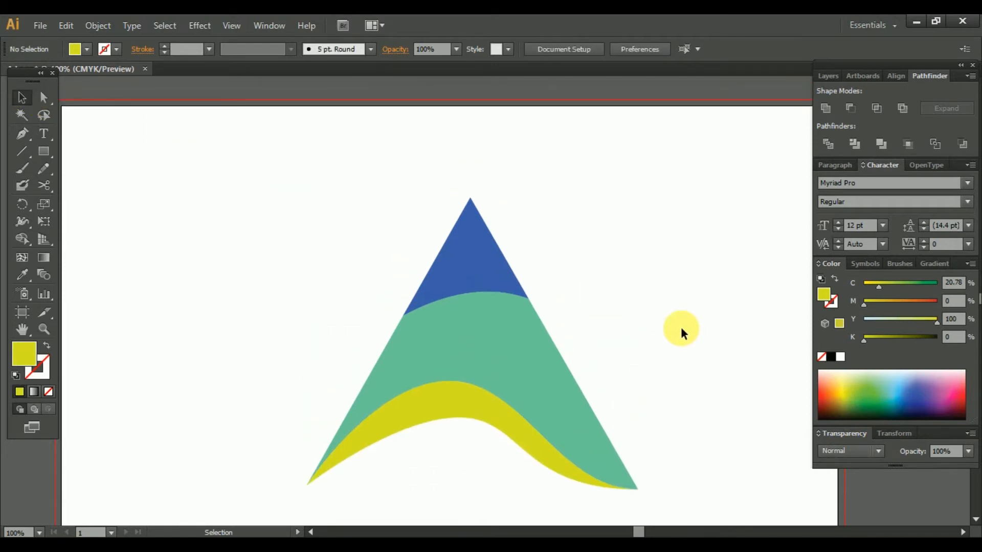
{"action": "scroll", "coordinate": [680, 332], "scroll_direction": "down", "scroll_amount": 1}
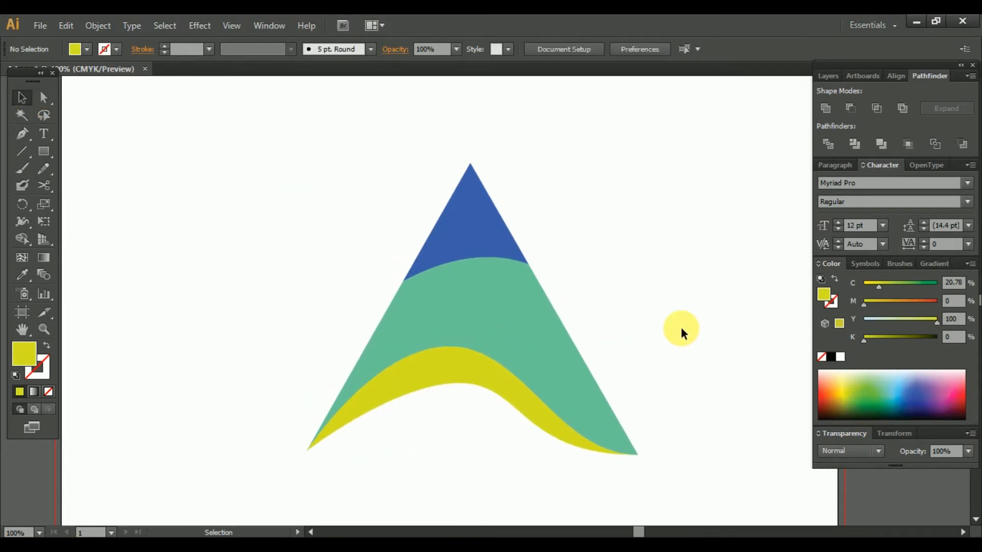
Apply the Fading Sky gradient to the triangle's tip piece and set its end stop's opacity to 100%
{"action": "left_click", "coordinate": [453, 241]}
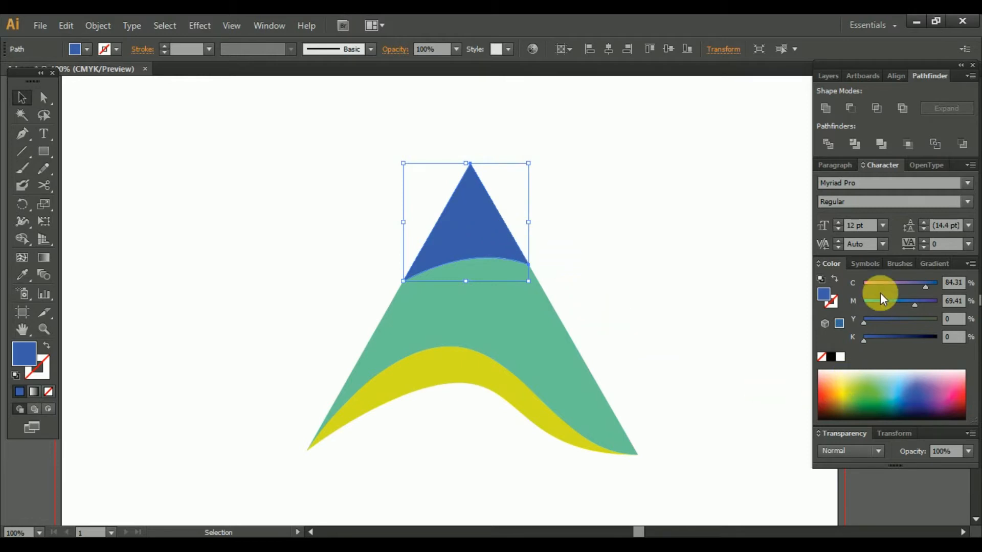
{"action": "left_click", "coordinate": [933, 264]}
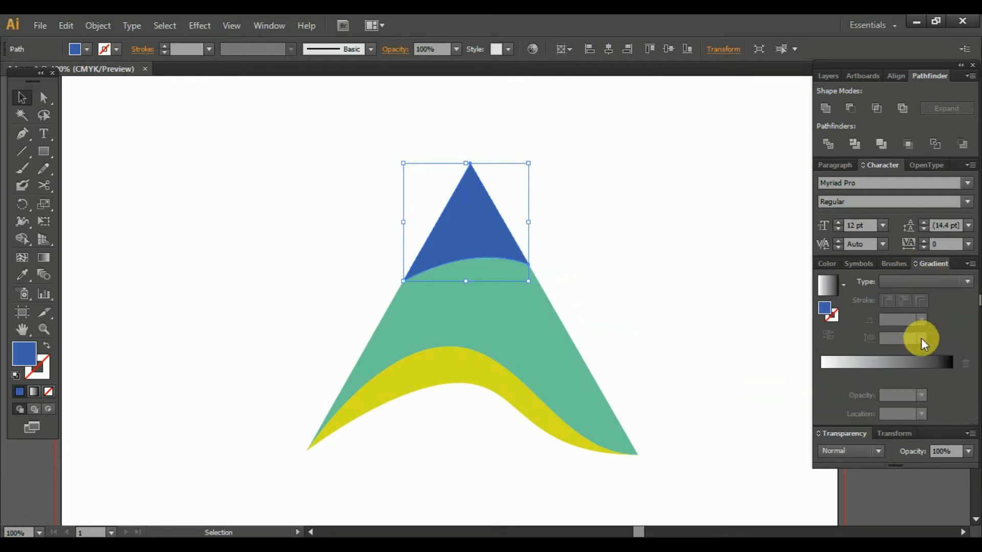
{"action": "left_click", "coordinate": [843, 284]}
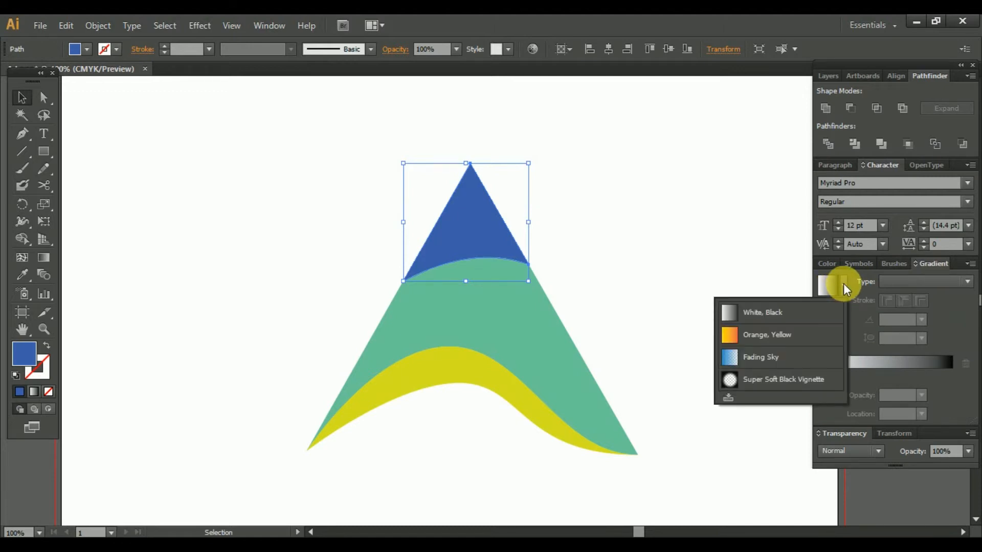
{"action": "left_click", "coordinate": [767, 357]}
{"action": "left_click", "coordinate": [952, 375]}
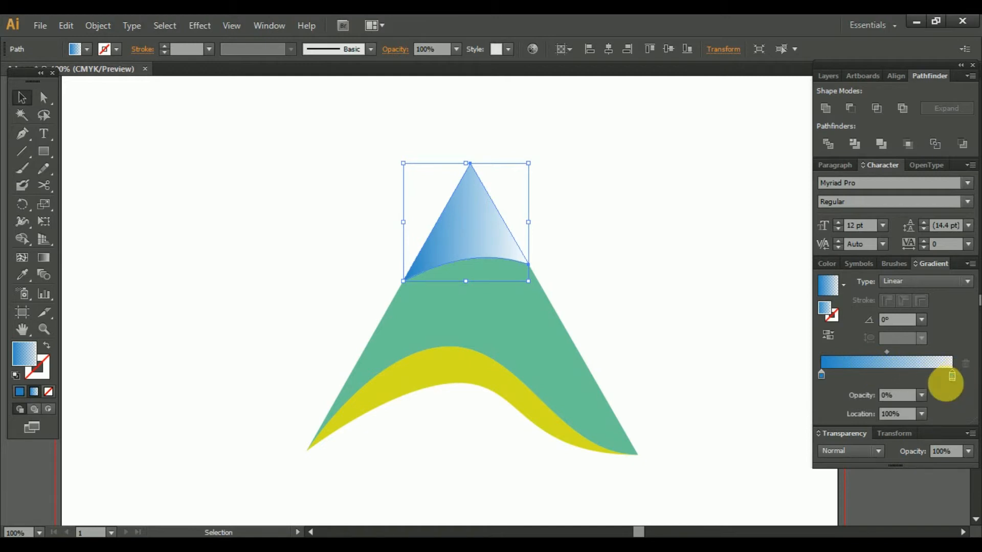
{"action": "left_click", "coordinate": [921, 395]}
{"action": "left_click", "coordinate": [933, 385]}
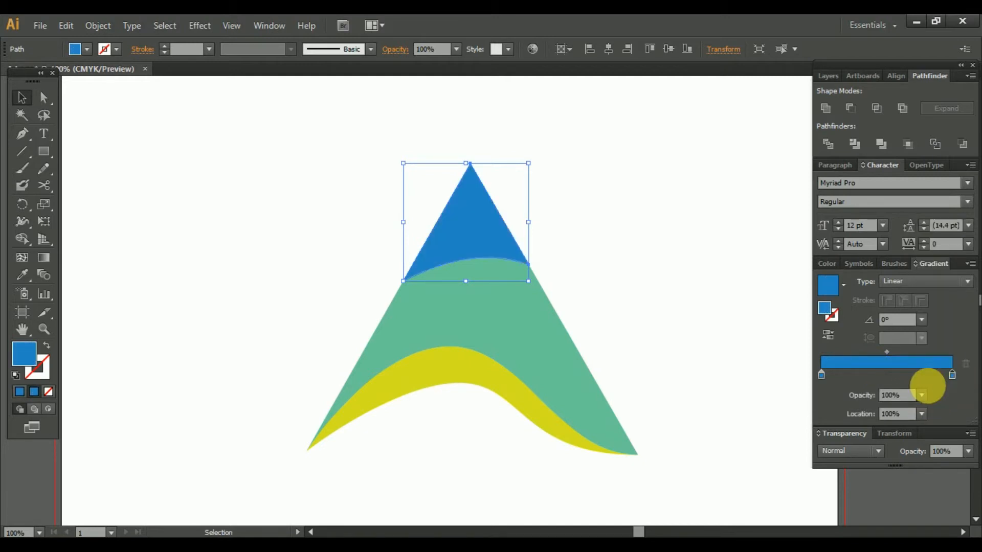
Darken the tip gradient's starting stop by setting its black (K) value to 55%
{"action": "left_click", "coordinate": [821, 374]}
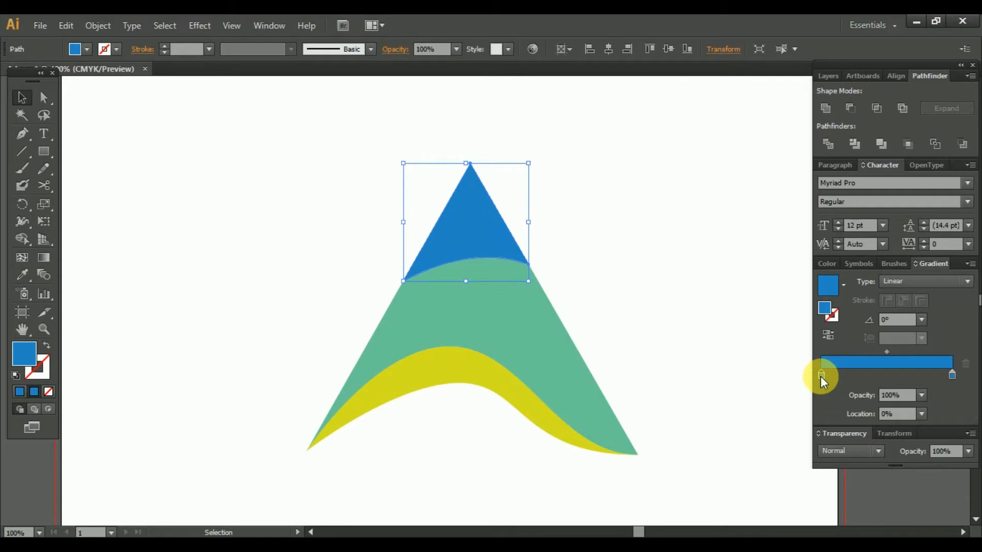
{"action": "left_click", "coordinate": [828, 264]}
{"action": "left_click_drag", "start_coordinate": [872, 339], "coordinate": [903, 339]}
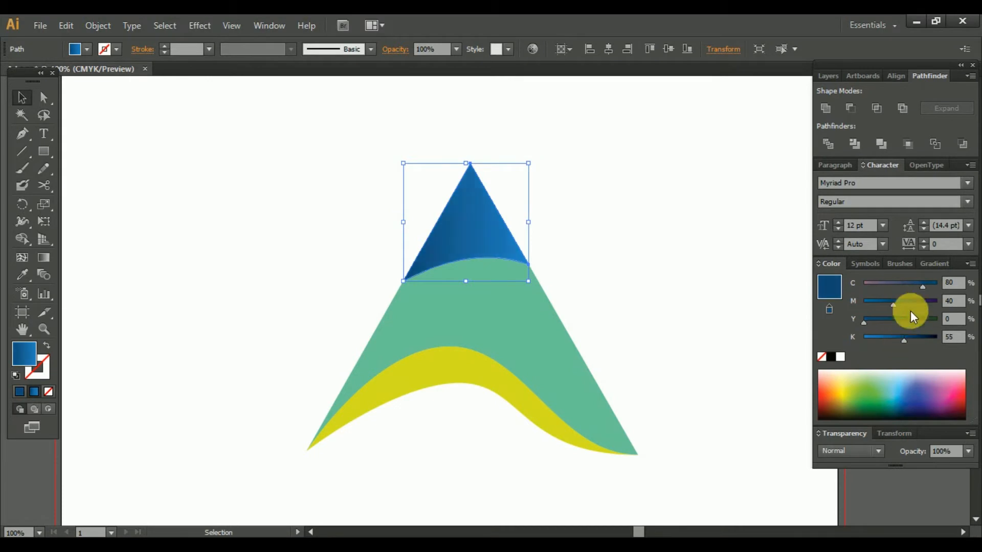
Rearrange the tip gradient so dark blue stops sit at both ends and the bright blue stop at 47.31%
{"action": "left_click", "coordinate": [942, 264]}
{"action": "left_click_drag", "start_coordinate": [952, 376], "coordinate": [898, 375]}
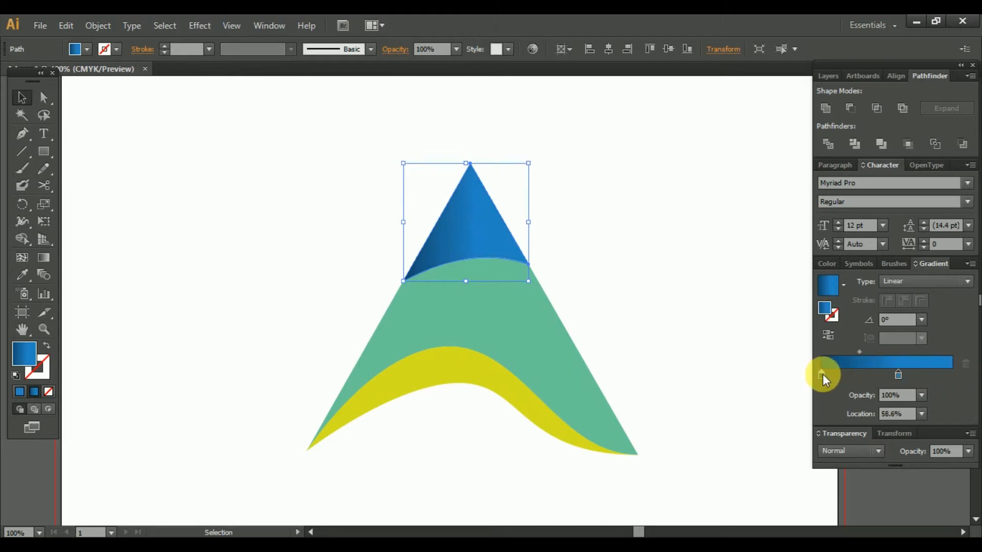
{"action": "left_click_drag", "start_coordinate": [836, 374], "coordinate": [885, 373]}
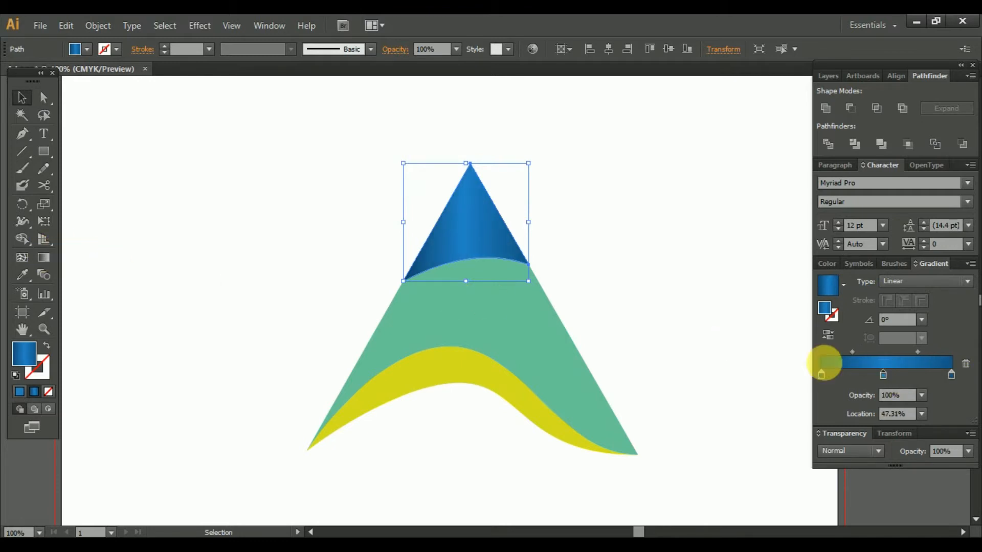
Redirect the tip piece's linear gradient with the Gradient tool so it runs diagonally upward from the left side to the right side
{"action": "left_click", "coordinate": [44, 258]}
{"action": "left_click_drag", "start_coordinate": [392, 265], "coordinate": [539, 194]}
{"action": "left_click_drag", "start_coordinate": [422, 248], "coordinate": [513, 208]}
{"action": "left_click_drag", "start_coordinate": [408, 254], "coordinate": [526, 224]}
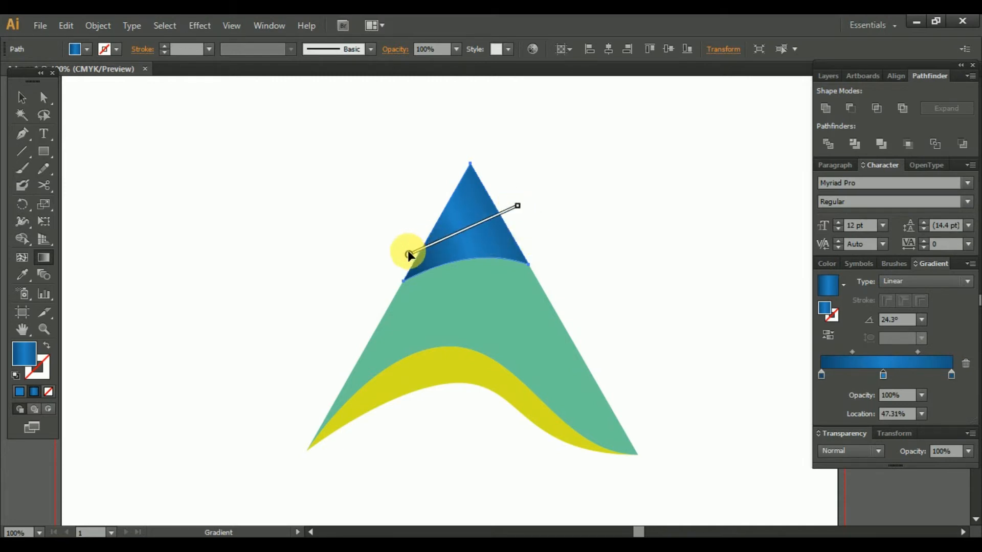
Copy the tip piece's blue gradient onto the green middle piece with the Eyedropper
{"action": "left_click", "coordinate": [22, 96]}
{"action": "left_click", "coordinate": [307, 219]}
{"action": "left_click", "coordinate": [487, 310]}
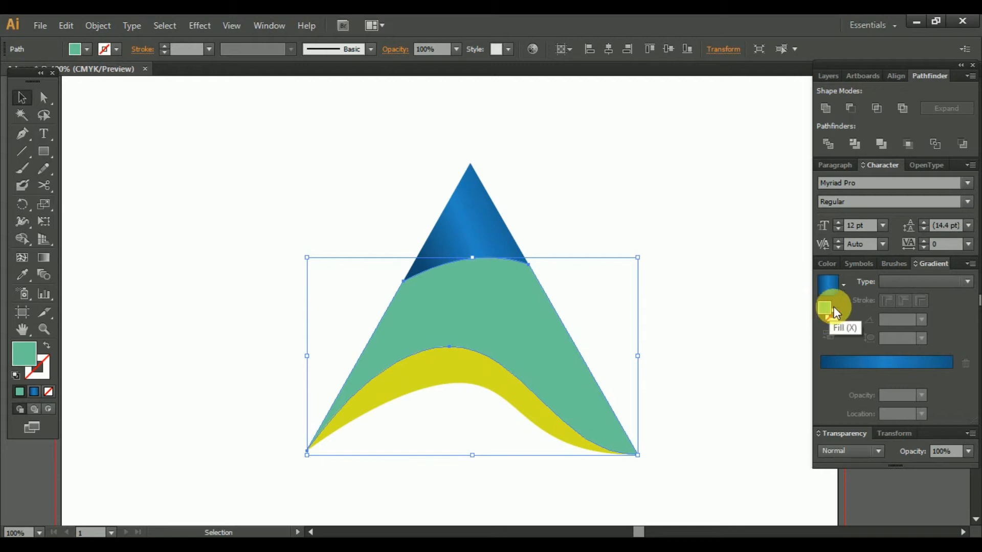
{"action": "left_click", "coordinate": [21, 274]}
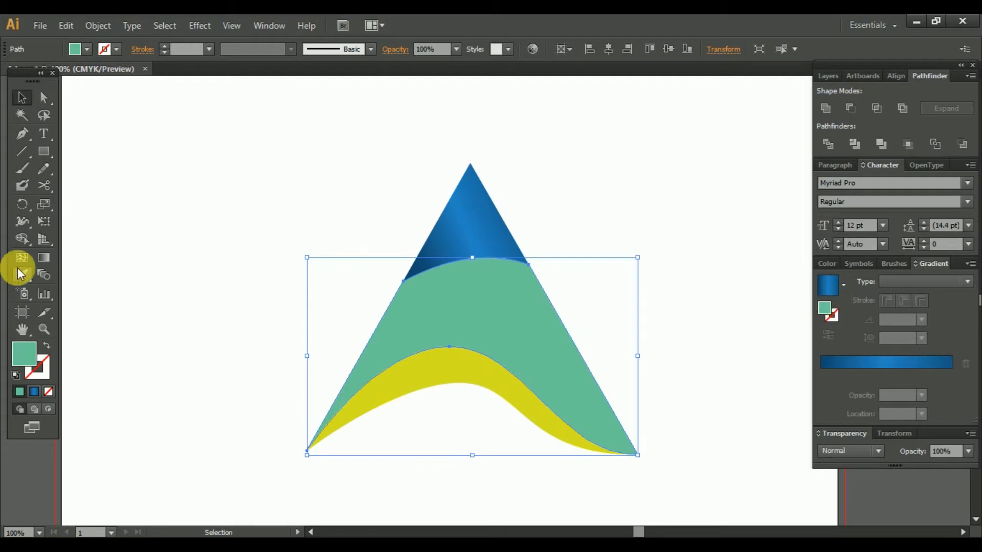
{"action": "left_click", "coordinate": [485, 244]}
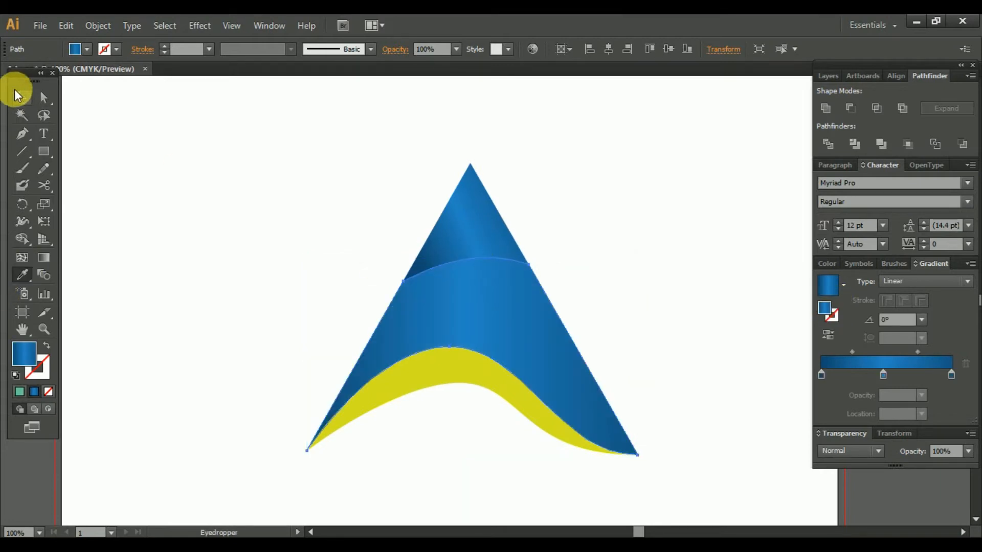
{"action": "left_click", "coordinate": [21, 96]}
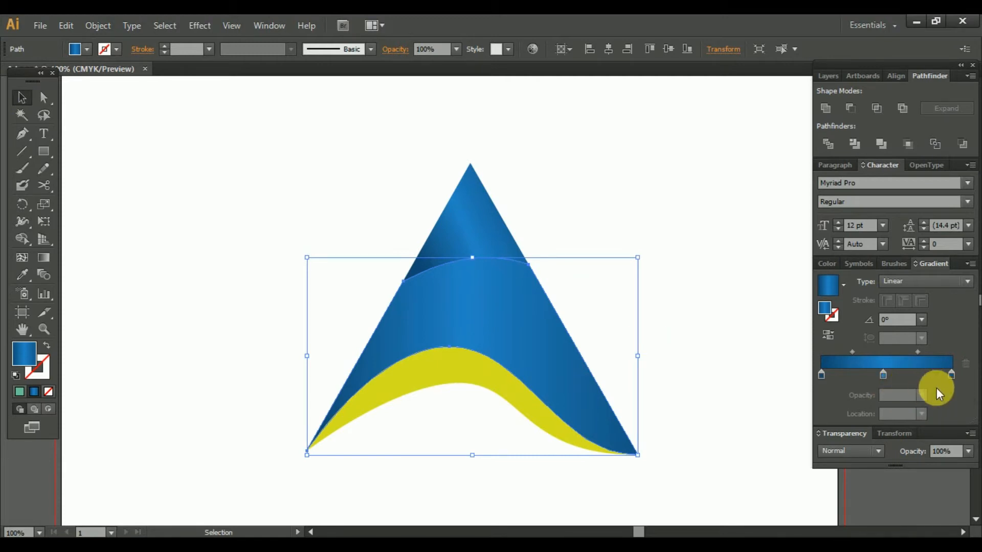
Reduce the middle piece's gradient to two stops and recolour its starting stop dark teal (C 91.37, M 48.24, Y 48.24, K 21.96)
{"action": "left_click_drag", "start_coordinate": [953, 376], "coordinate": [975, 466]}
{"action": "left_click_drag", "start_coordinate": [883, 376], "coordinate": [960, 384]}
{"action": "left_click", "coordinate": [821, 376]}
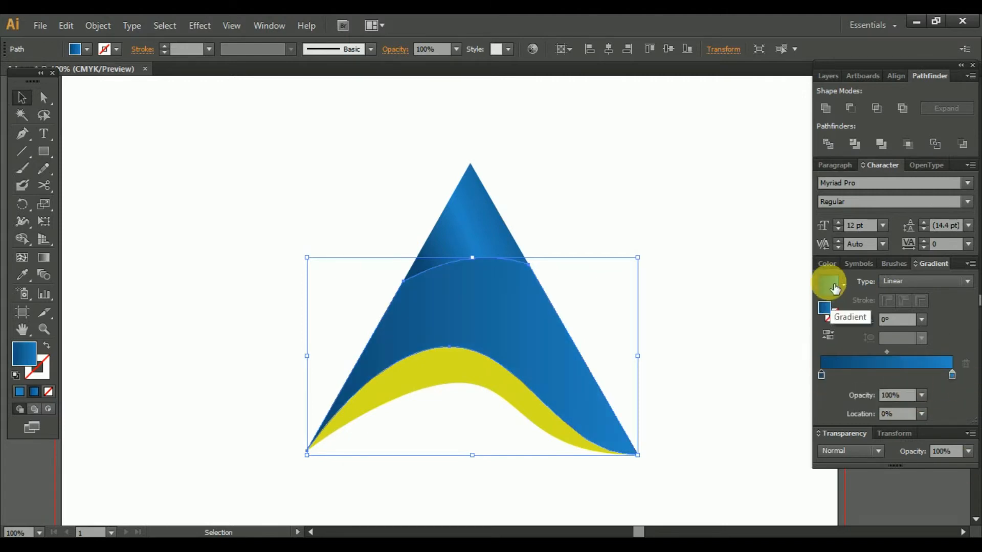
{"action": "left_click", "coordinate": [826, 265]}
{"action": "left_click", "coordinate": [906, 405]}
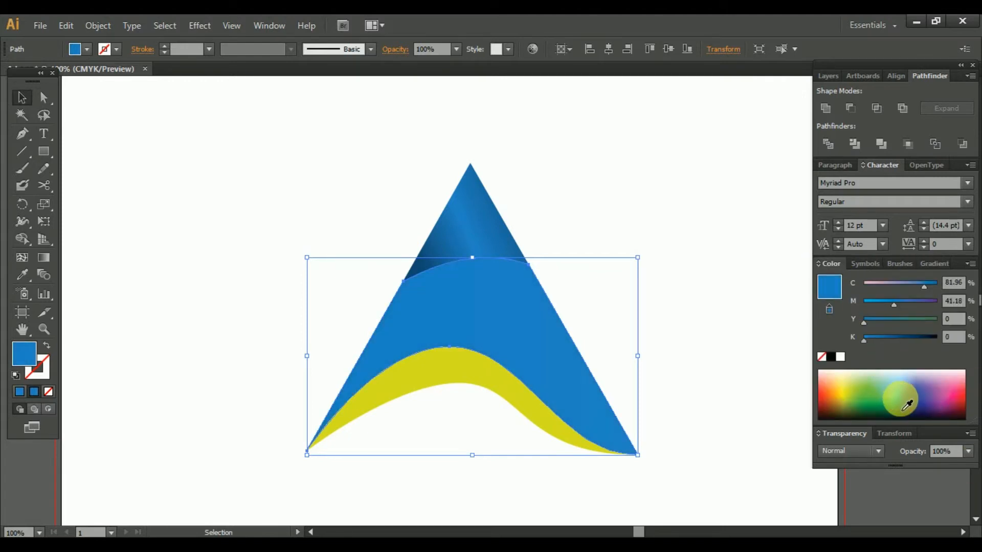
{"action": "left_click", "coordinate": [900, 415]}
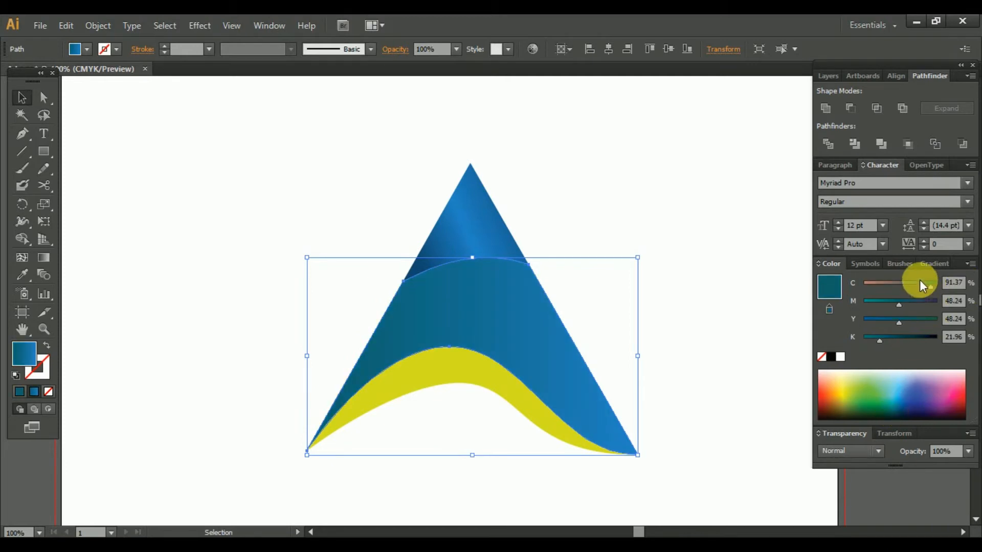
Recolour the end stop of the middle piece's gradient medium blue (C 75.69, M 38.43, Y 0, K 0)
{"action": "left_click", "coordinate": [926, 264]}
{"action": "left_click", "coordinate": [952, 373]}
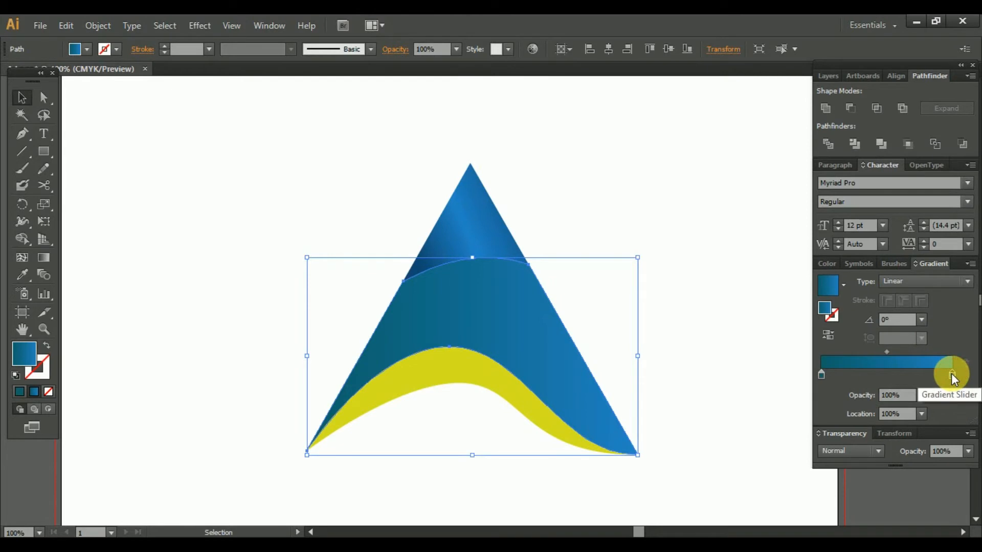
{"action": "left_click", "coordinate": [825, 262]}
{"action": "left_click", "coordinate": [896, 394]}
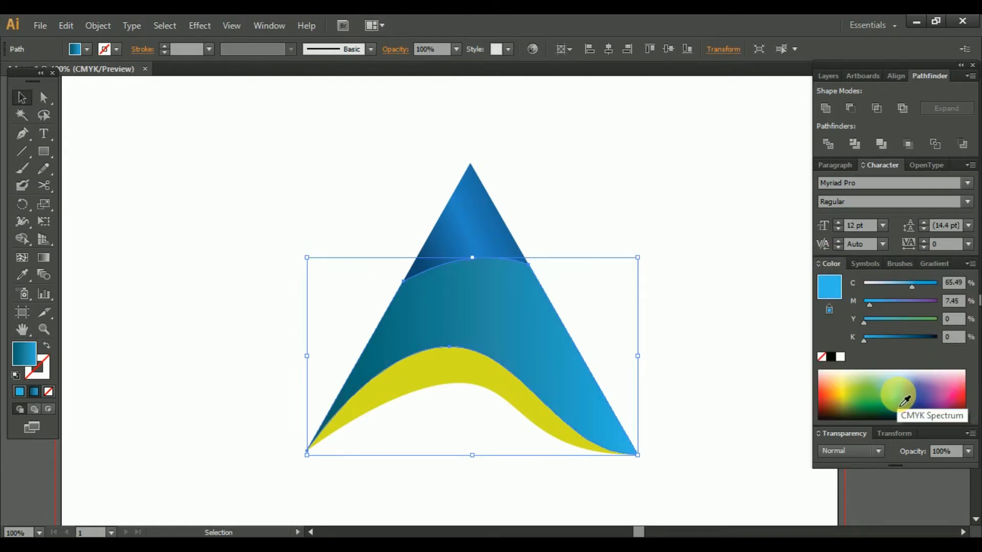
{"action": "left_click", "coordinate": [905, 401]}
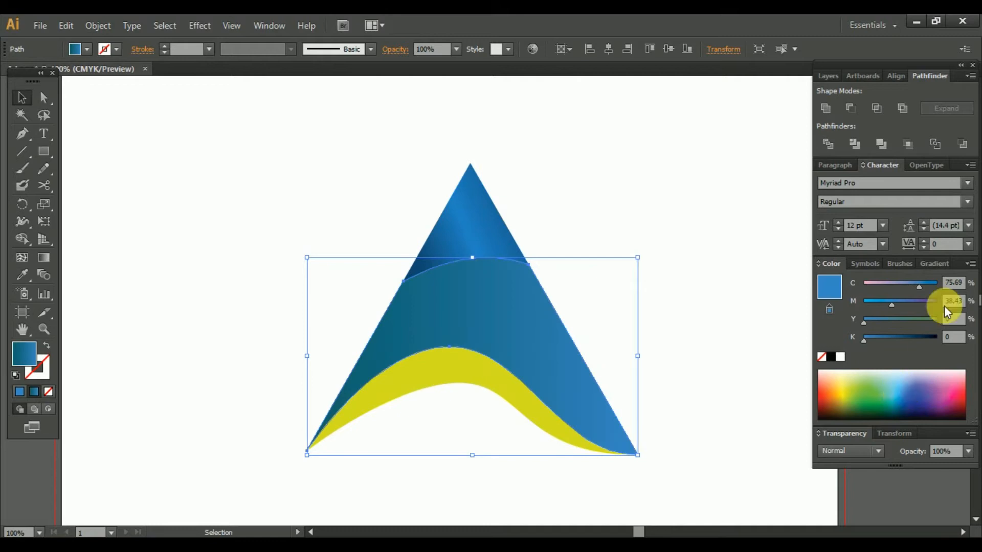
{"action": "left_click", "coordinate": [267, 160]}
Rearrange the middle piece's gradient with dark teal stops at 0% and 96.77% and the medium blue stop at 32.8%
{"action": "left_click", "coordinate": [495, 310]}
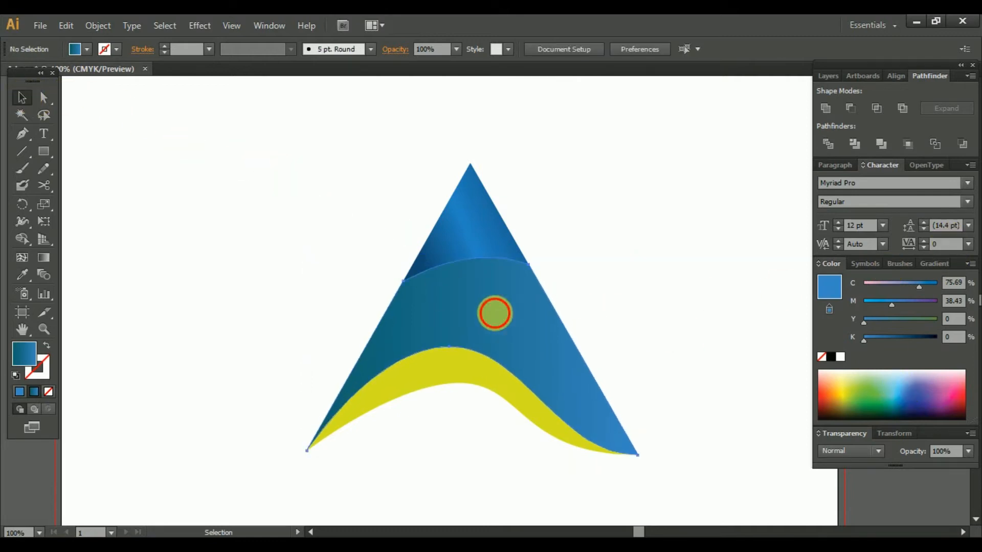
{"action": "left_click", "coordinate": [932, 263]}
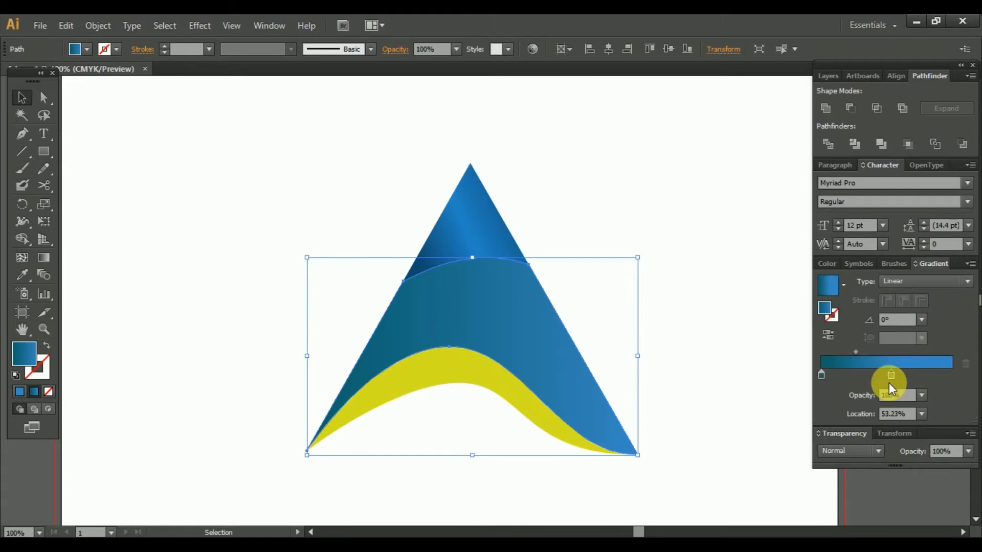
{"action": "left_click", "coordinate": [889, 382]}
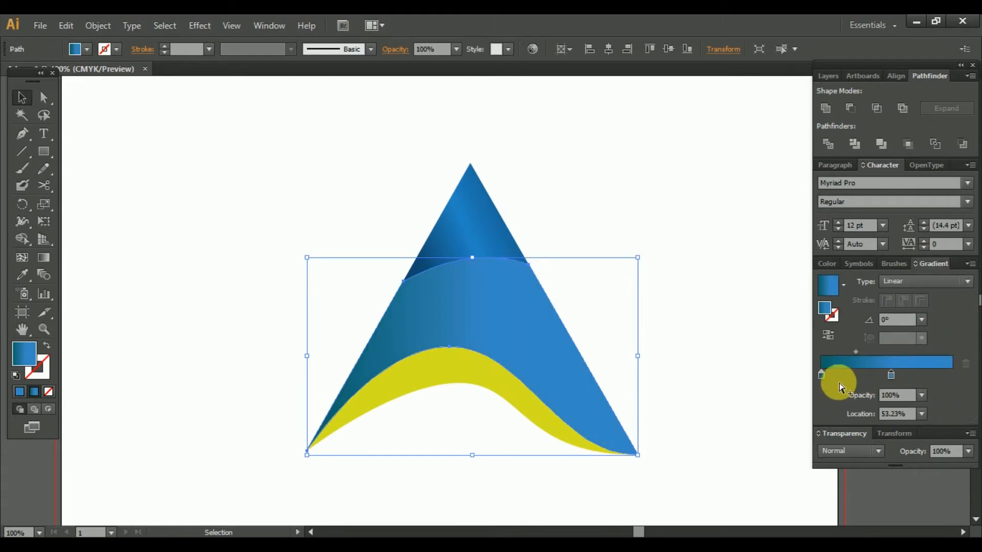
{"action": "left_click_drag", "start_coordinate": [830, 380], "coordinate": [949, 372]}
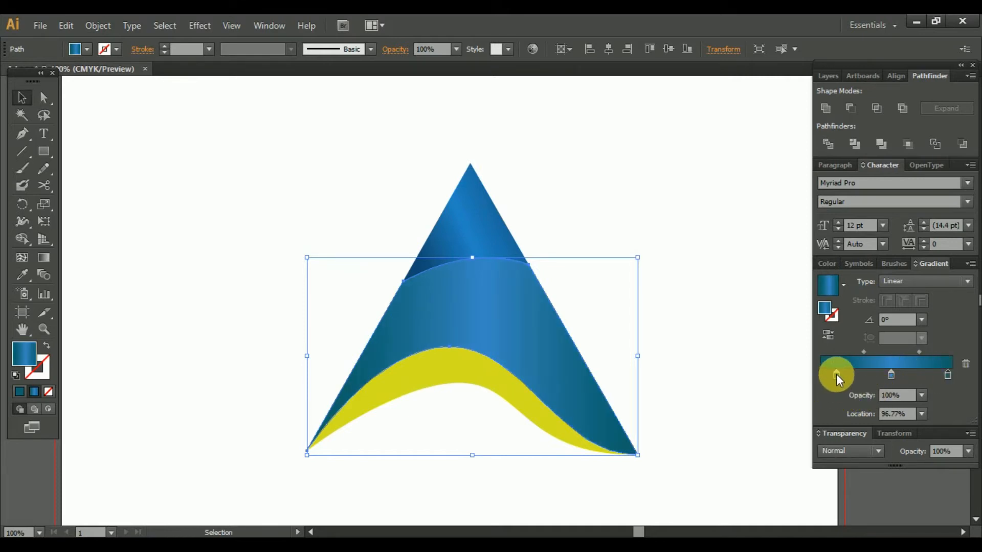
{"action": "left_click_drag", "start_coordinate": [836, 375], "coordinate": [821, 374]}
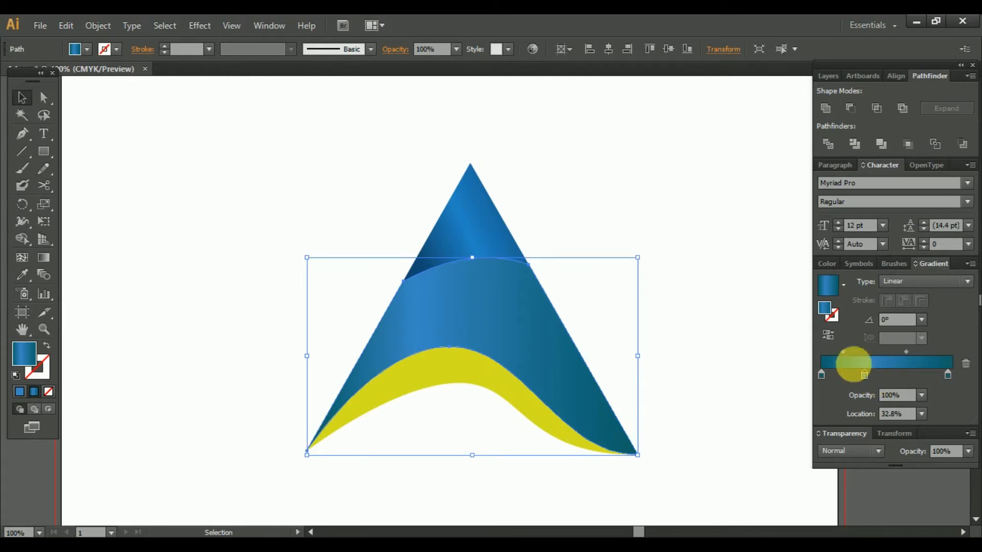
Redirect the middle piece's linear gradient with the Gradient tool so it runs at a 170° angle
{"action": "left_click", "coordinate": [43, 258]}
{"action": "left_click_drag", "start_coordinate": [325, 406], "coordinate": [586, 265]}
{"action": "left_click_drag", "start_coordinate": [585, 414], "coordinate": [325, 219]}
{"action": "left_click_drag", "start_coordinate": [461, 394], "coordinate": [466, 330]}
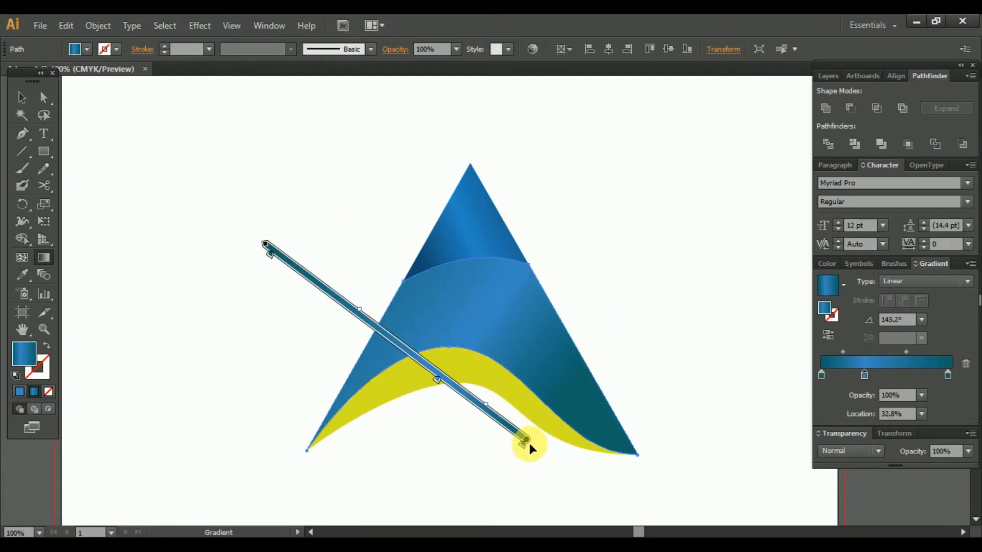
{"action": "left_click_drag", "start_coordinate": [267, 244], "coordinate": [236, 286]}
{"action": "left_click_drag", "start_coordinate": [526, 439], "coordinate": [539, 405]}
{"action": "mouse_move", "coordinate": [443, 368]}
{"action": "left_mouse_down"}
{"action": "mouse_move", "coordinate": [474, 367]}
{"action": "mouse_move", "coordinate": [481, 384]}
{"action": "left_mouse_up"}
{"action": "left_click_drag", "start_coordinate": [273, 302], "coordinate": [235, 396]}
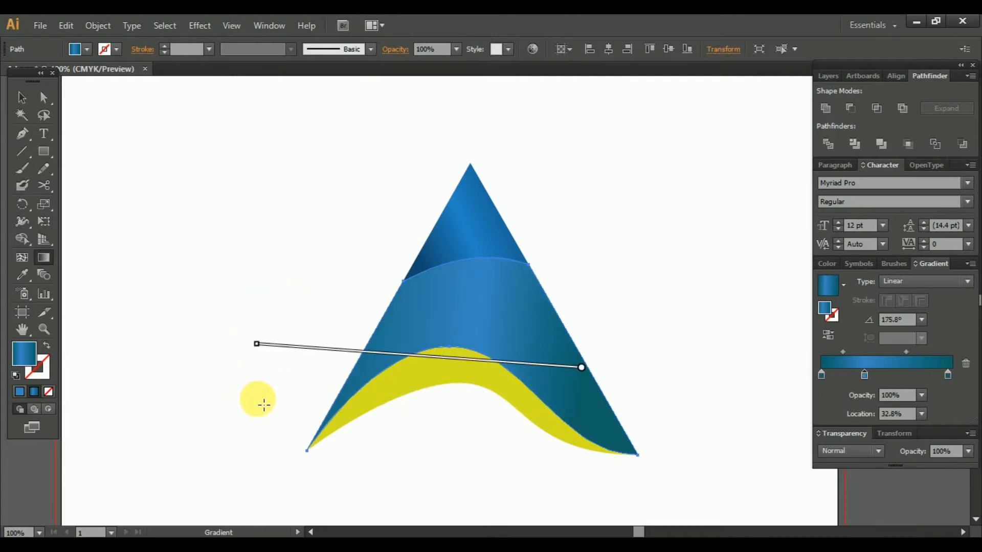
{"action": "left_click_drag", "start_coordinate": [254, 356], "coordinate": [269, 317]}
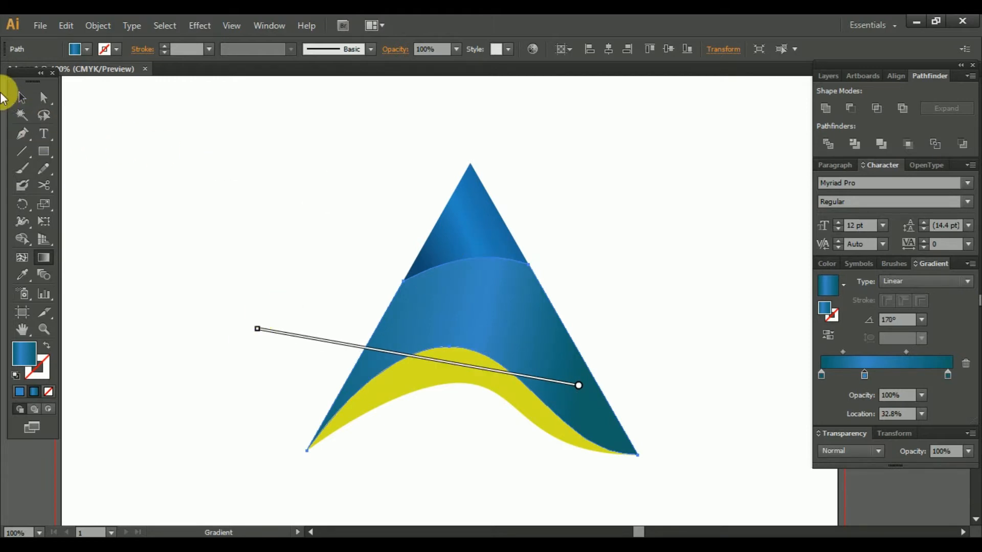
{"action": "left_click", "coordinate": [21, 97]}
{"action": "left_click", "coordinate": [839, 513]}
Fill the yellow wave band along the logo's lower edge with the current teal-and-blue linear gradient
{"action": "scroll", "coordinate": [526, 363], "scroll_direction": "down", "scroll_amount": 2}
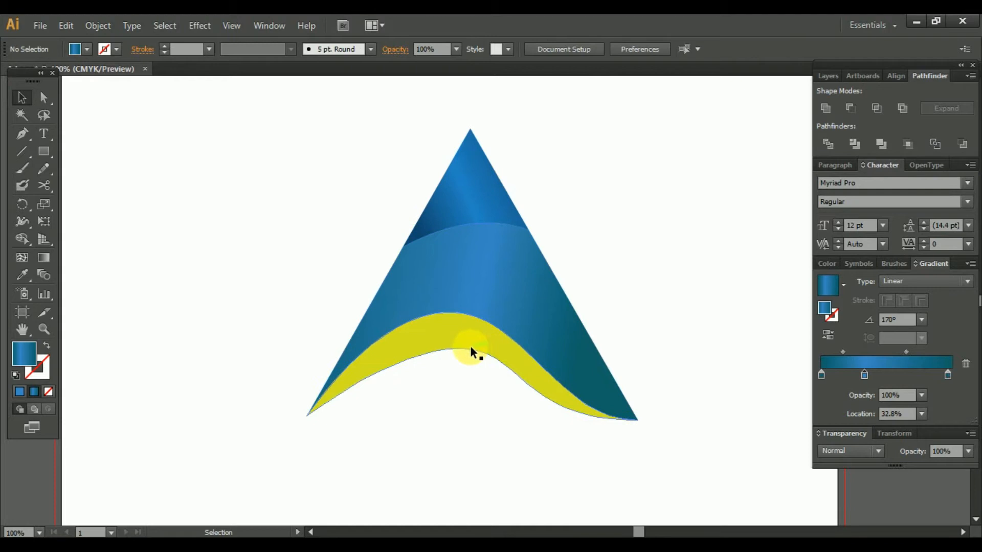
{"action": "left_click", "coordinate": [464, 347]}
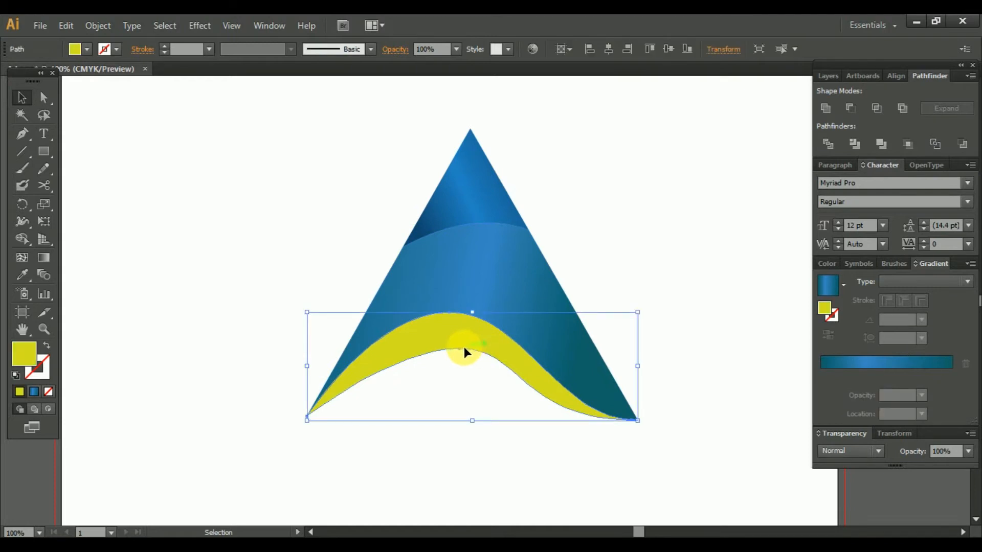
{"action": "left_click", "coordinate": [827, 283]}
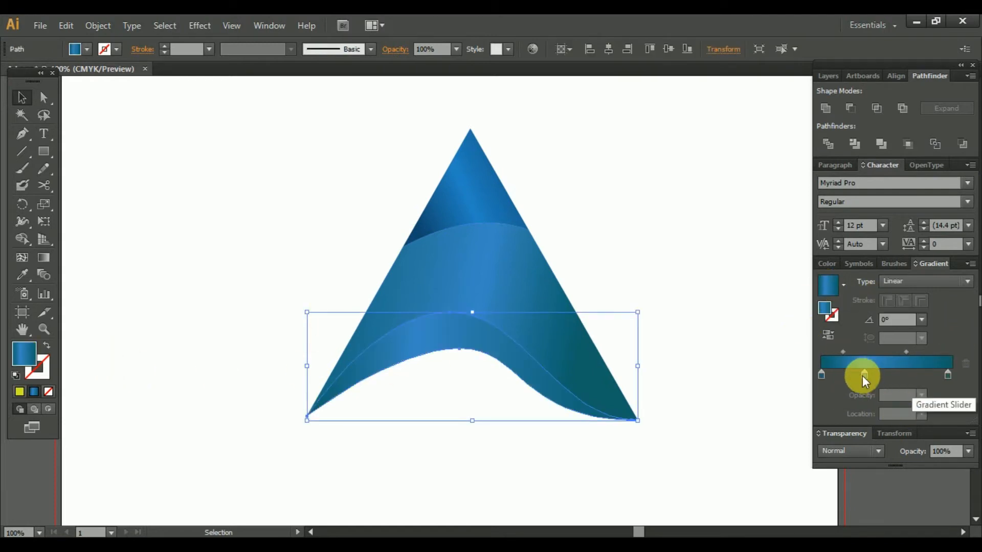
Reposition the lower band's gradient stops, placing the blue stop at about 29% and the teal end stop at 81.18%
{"action": "left_click", "coordinate": [863, 376]}
{"action": "left_click", "coordinate": [879, 375]}
{"action": "left_click_drag", "start_coordinate": [863, 376], "coordinate": [846, 462]}
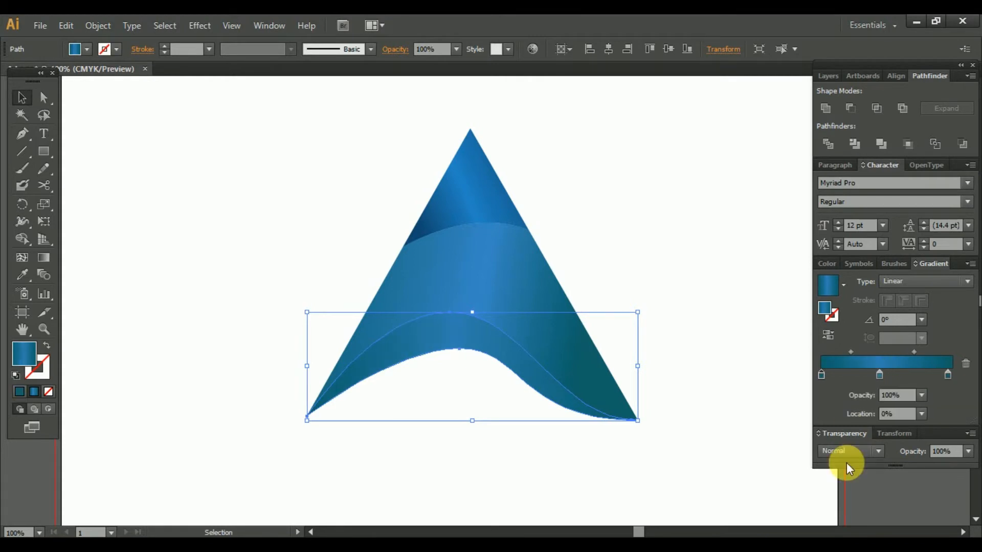
{"action": "left_click_drag", "start_coordinate": [879, 376], "coordinate": [859, 375]}
{"action": "left_click_drag", "start_coordinate": [949, 377], "coordinate": [929, 381]}
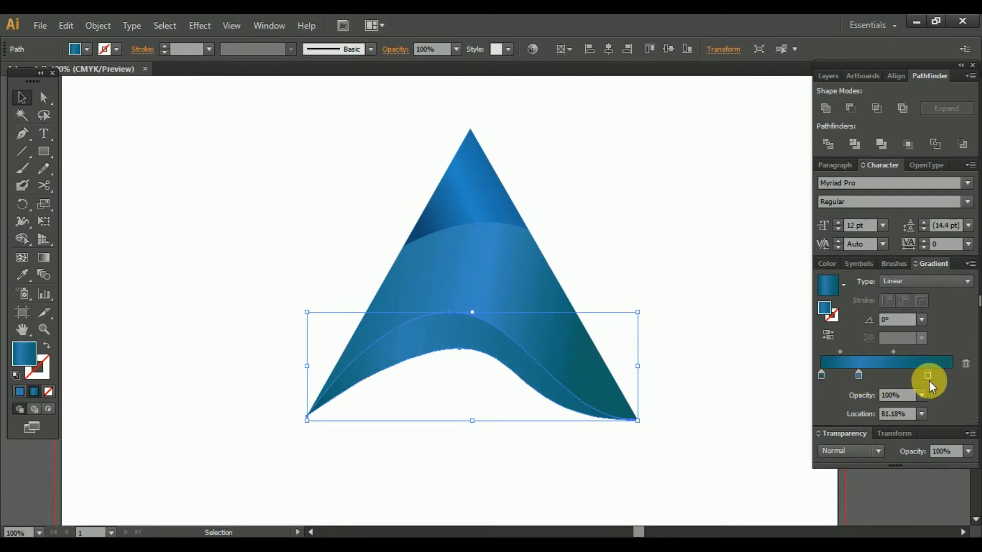
{"action": "left_click", "coordinate": [21, 96]}
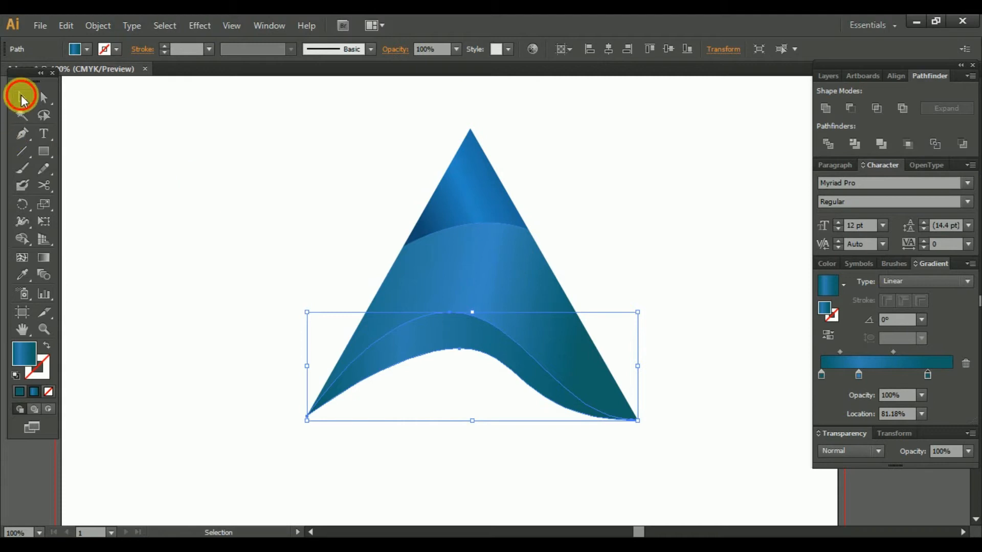
{"action": "left_click", "coordinate": [692, 302]}
Darken the blue stop of the lower band's gradient by setting its black (K) value to 38%
{"action": "scroll", "coordinate": [661, 275], "scroll_direction": "up", "scroll_amount": 3}
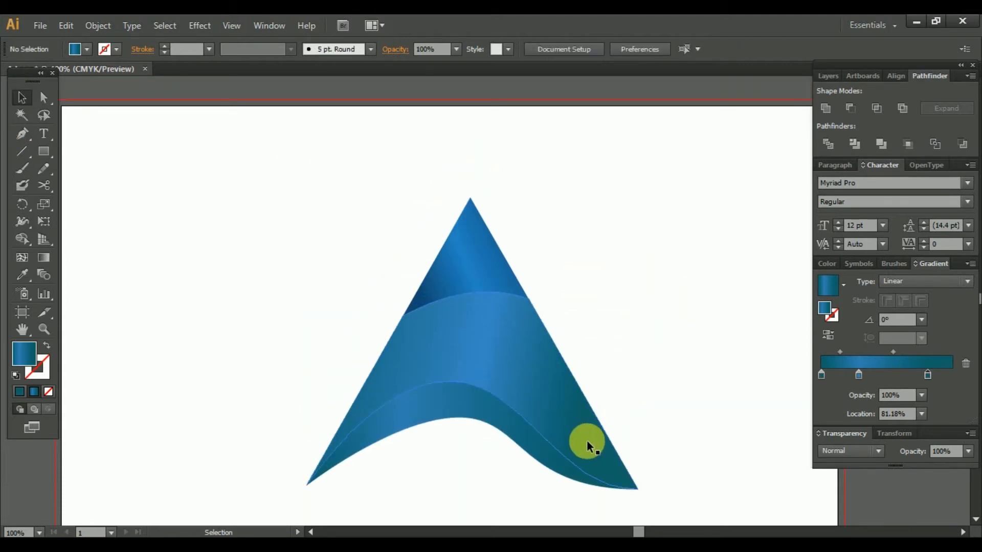
{"action": "left_click", "coordinate": [446, 410]}
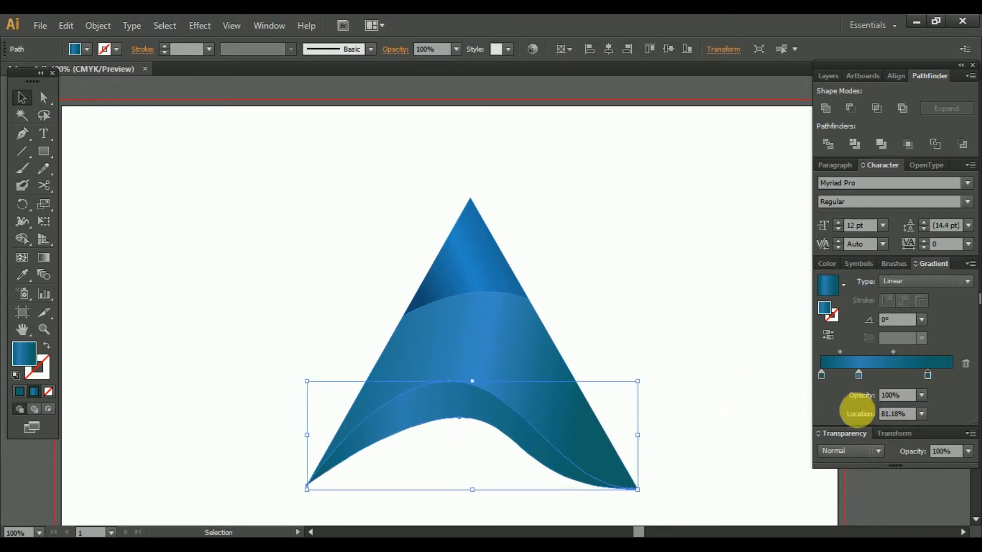
{"action": "double_click", "coordinate": [858, 377]}
{"action": "left_click_drag", "start_coordinate": [837, 276], "coordinate": [860, 296]}
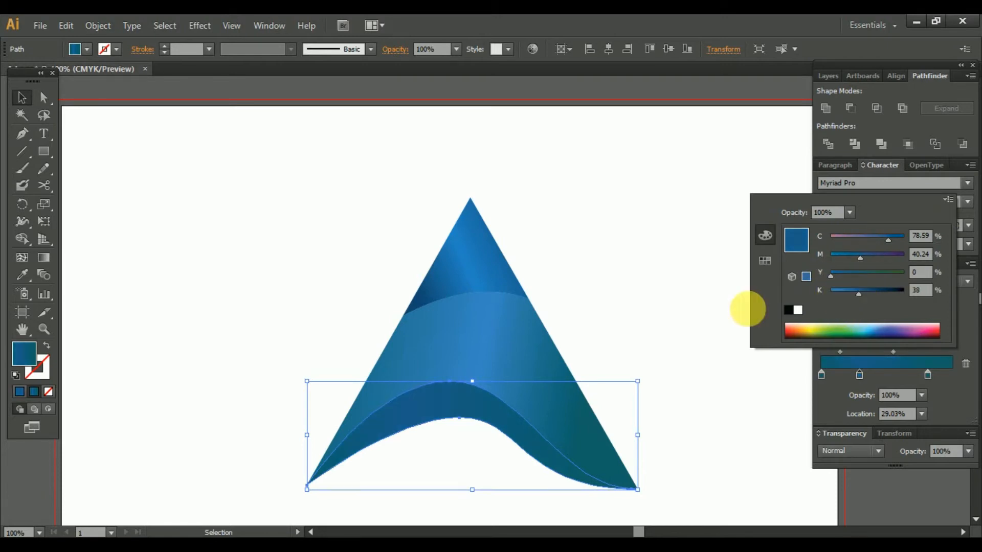
{"action": "left_click", "coordinate": [636, 220]}
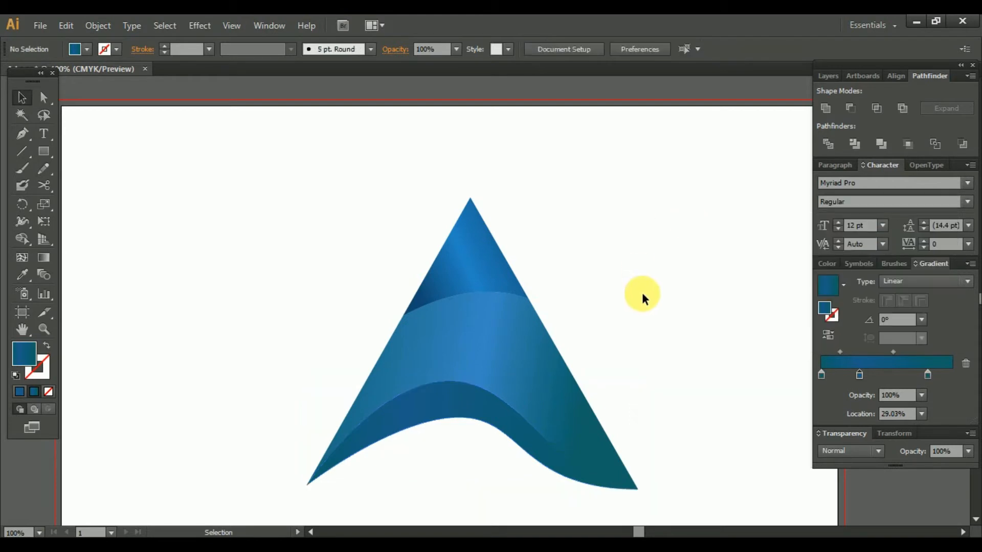
Replace the tip piece's gradient with the middle piece's teal-and-blue gradient using the Eyedropper
{"action": "key", "text": "ctrl+minus"}
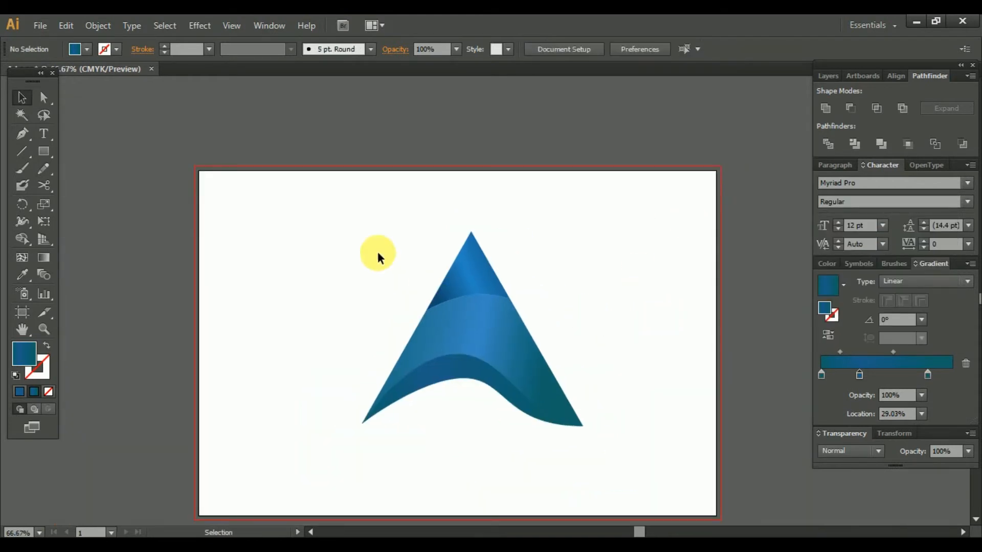
{"action": "left_click", "coordinate": [484, 277]}
{"action": "left_click", "coordinate": [22, 274]}
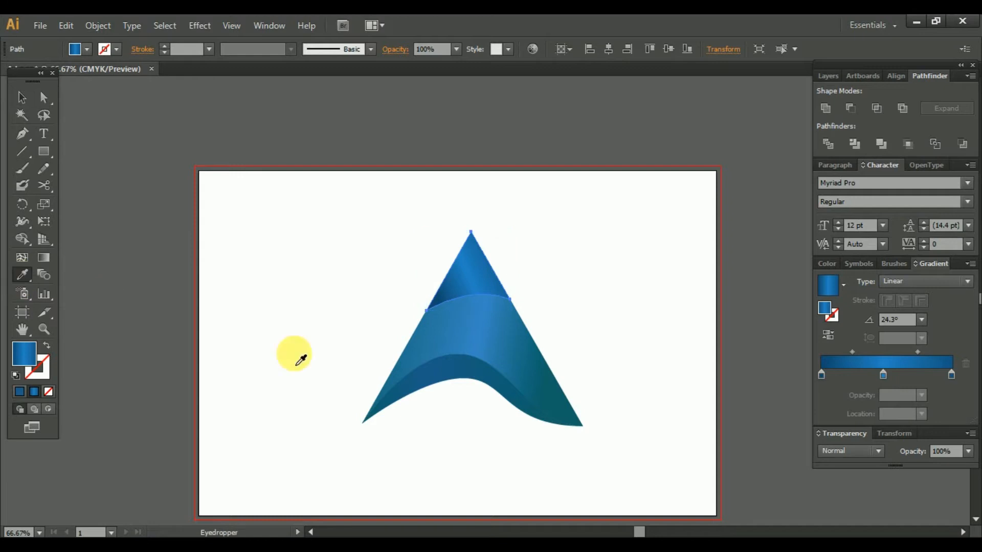
{"action": "left_click", "coordinate": [436, 383]}
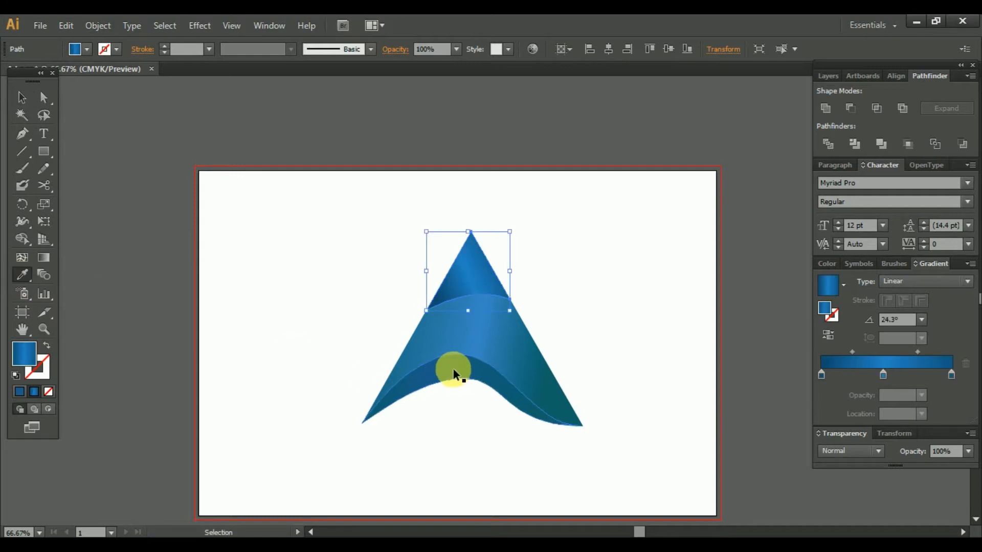
{"action": "left_click", "coordinate": [483, 326]}
Redirect and lengthen the tip piece's gradient at a -19.1° angle, running from the tip's left side down past its right edge
{"action": "left_click", "coordinate": [44, 257]}
{"action": "mouse_move", "coordinate": [520, 271]}
{"action": "left_mouse_down"}
{"action": "mouse_move", "coordinate": [535, 332]}
{"action": "mouse_move", "coordinate": [528, 324]}
{"action": "left_mouse_up"}
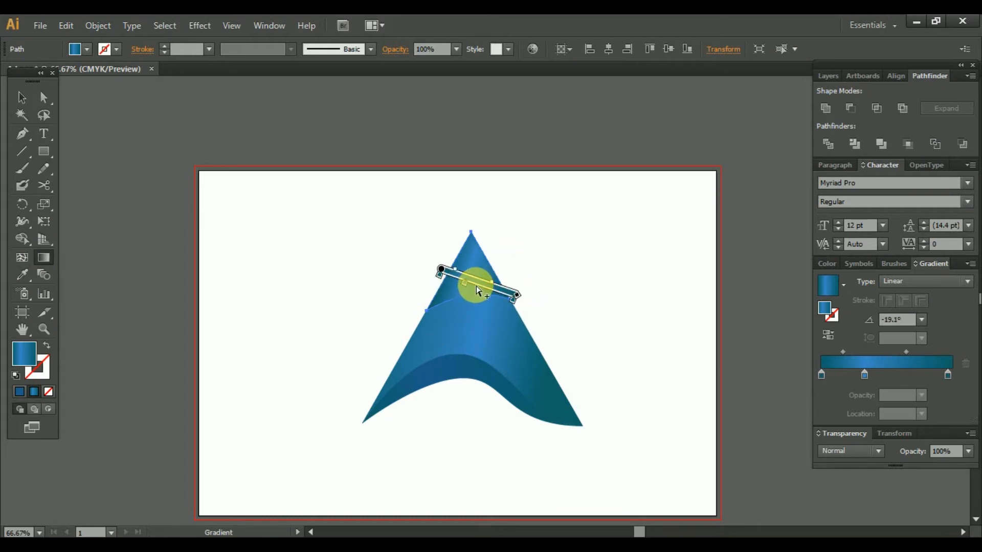
{"action": "left_click_drag", "start_coordinate": [503, 288], "coordinate": [430, 266]}
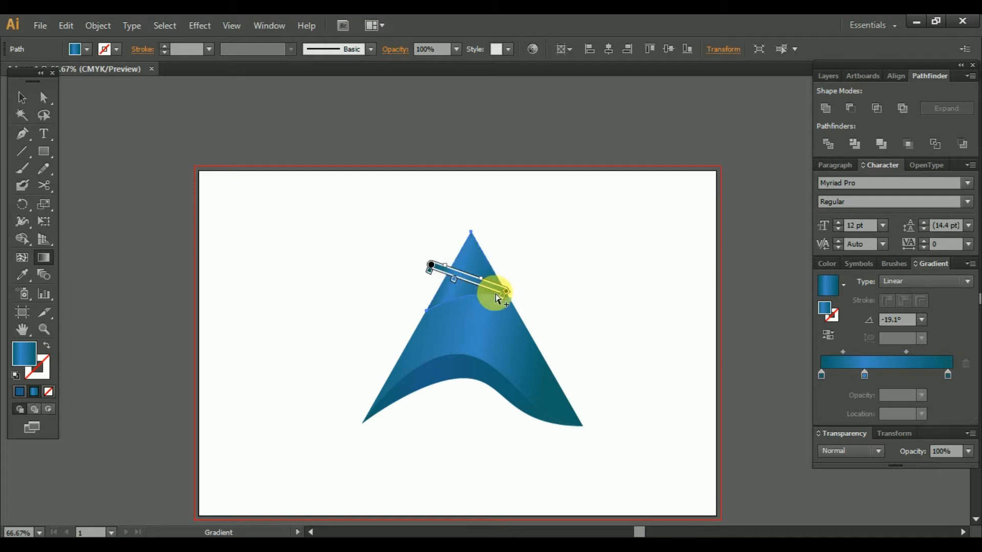
{"action": "left_click_drag", "start_coordinate": [507, 293], "coordinate": [588, 319]}
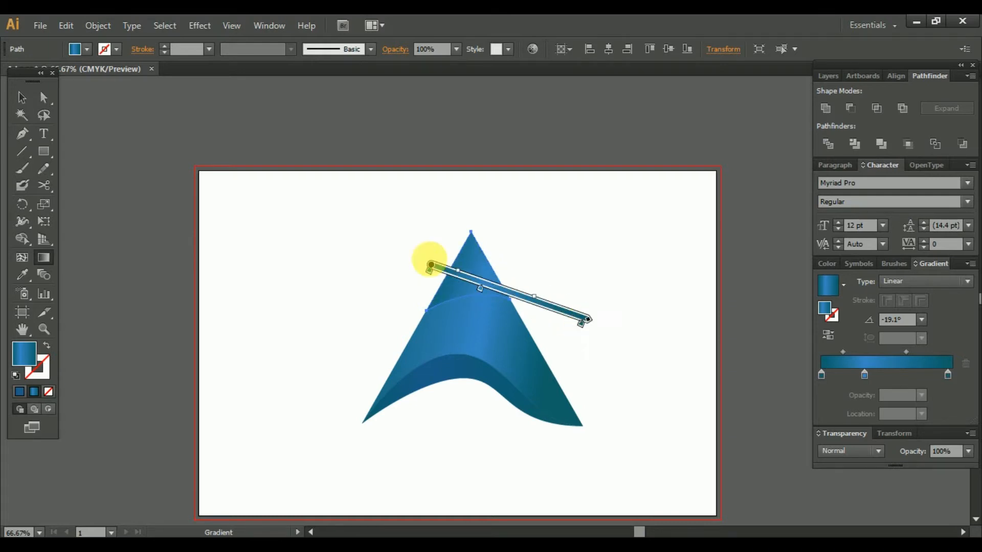
{"action": "left_click", "coordinate": [21, 97]}
{"action": "left_click", "coordinate": [60, 110]}
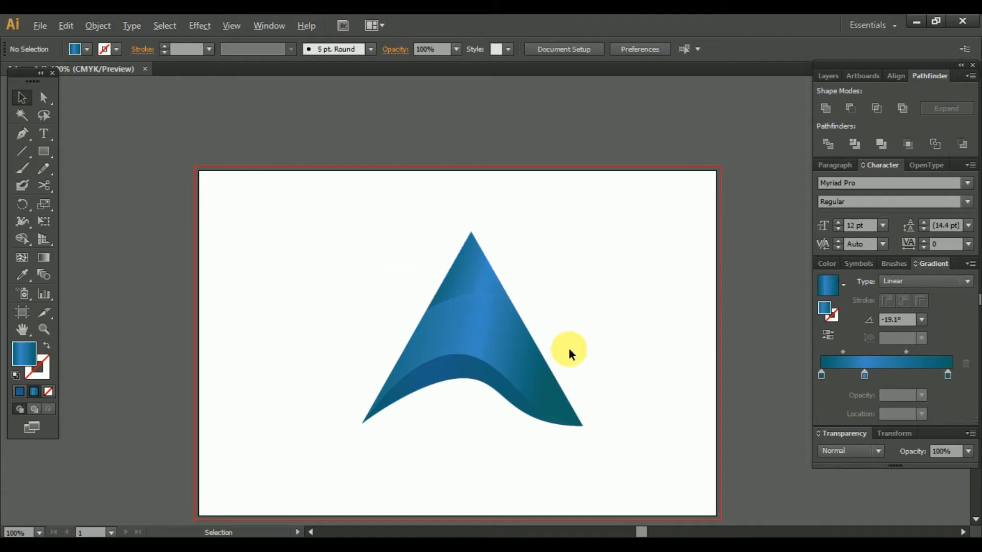
Examine the seams and gradient transitions between the logo's three pieces up close
{"action": "scroll", "coordinate": [568, 348], "scroll_direction": "up", "scroll_amount": 1}
{"action": "left_click_drag", "start_coordinate": [559, 301], "coordinate": [593, 301]}
{"action": "scroll", "coordinate": [482, 304], "scroll_direction": "up", "scroll_amount": 2}
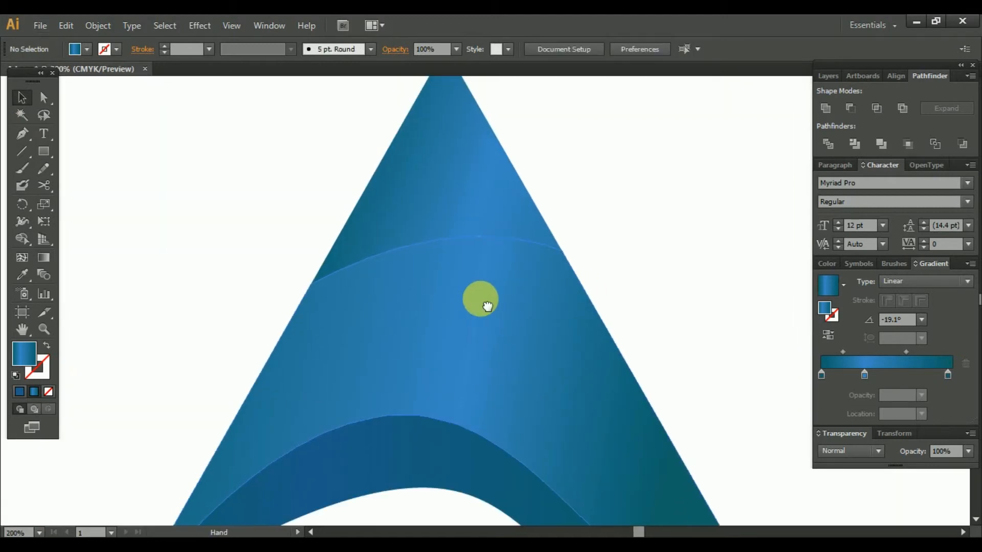
{"action": "scroll", "coordinate": [480, 298], "scroll_direction": "down", "scroll_amount": 1}
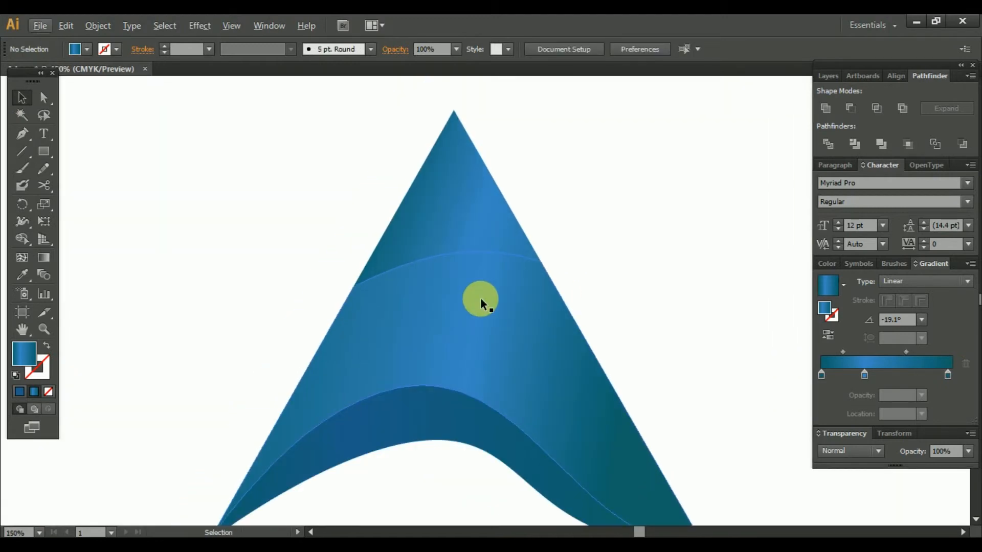
{"action": "scroll", "coordinate": [480, 298], "scroll_direction": "down", "scroll_amount": 1}
{"action": "scroll", "coordinate": [480, 298], "scroll_direction": "down", "scroll_amount": 1}
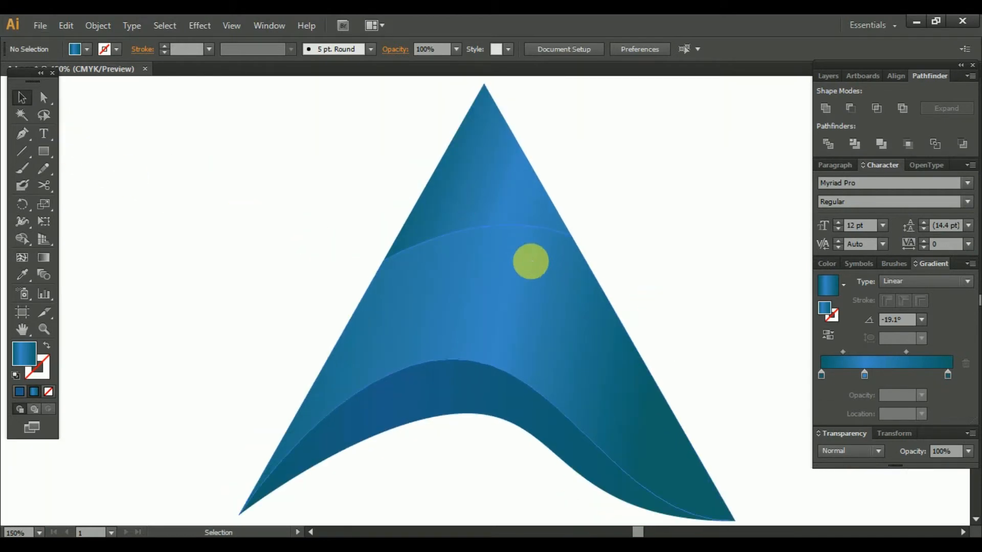
{"action": "scroll", "coordinate": [531, 265], "scroll_direction": "down", "scroll_amount": 2}
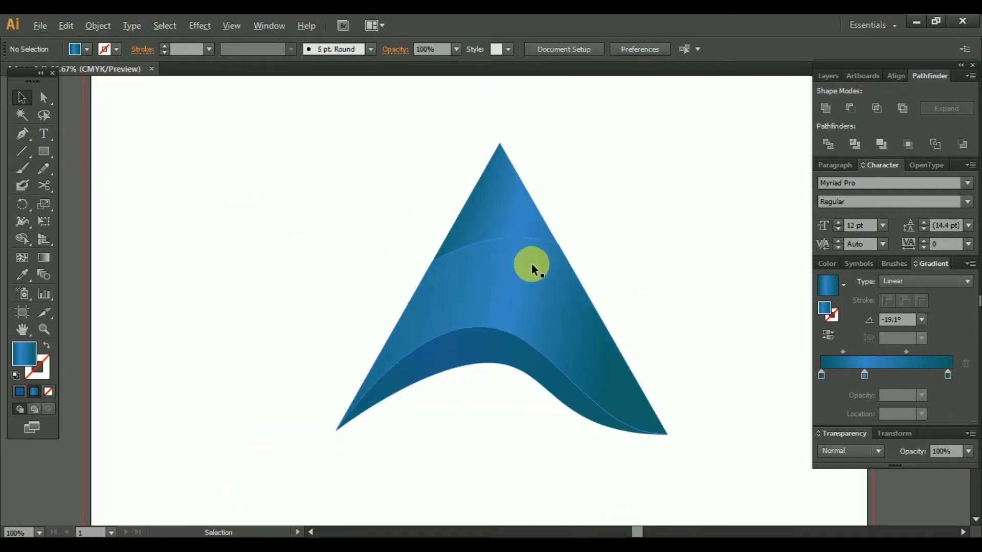
{"action": "left_click", "coordinate": [578, 334]}
{"action": "left_click_drag", "start_coordinate": [578, 333], "coordinate": [397, 309]}
{"action": "left_click_drag", "start_coordinate": [511, 280], "coordinate": [605, 289]}
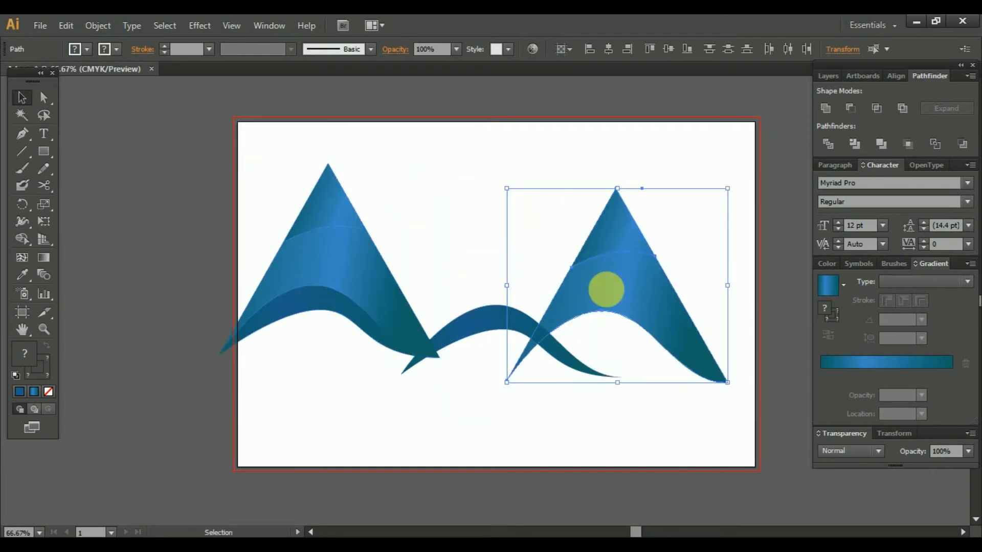
{"action": "left_click_drag", "start_coordinate": [503, 261], "coordinate": [529, 266]}
{"action": "key", "text": "ctrl+z"}
Duplicate all three pieces of the logo and place the copy beside the original on the artboard
{"action": "left_click", "coordinate": [664, 418]}
{"action": "left_click_drag", "start_coordinate": [519, 208], "coordinate": [687, 296]}
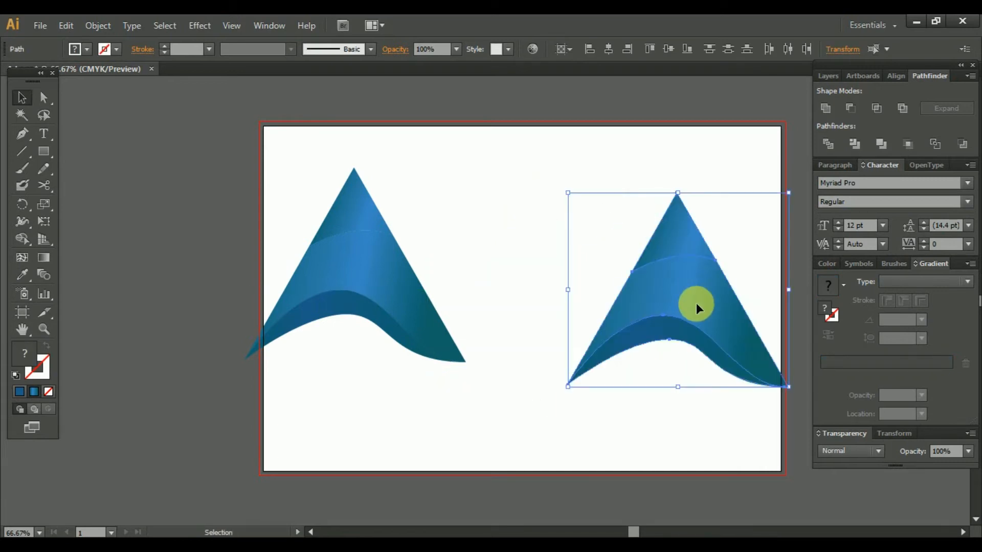
{"action": "left_click_drag", "start_coordinate": [390, 285], "coordinate": [455, 298]}
{"action": "mouse_move", "coordinate": [684, 335]}
{"action": "left_mouse_down"}
{"action": "mouse_move", "coordinate": [652, 331]}
{"action": "mouse_move", "coordinate": [667, 337]}
{"action": "left_mouse_up"}
{"action": "left_click", "coordinate": [689, 339]}
Group the copied logo's pieces and move the group slightly farther from the original
{"action": "right_click", "coordinate": [603, 300]}
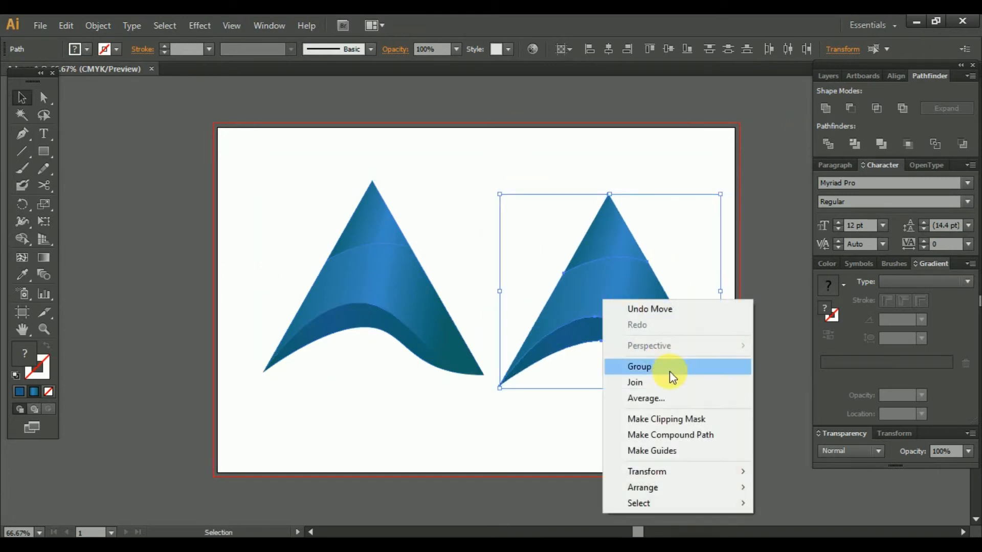
{"action": "left_click", "coordinate": [657, 369]}
{"action": "left_click_drag", "start_coordinate": [545, 280], "coordinate": [696, 338]}
{"action": "left_click", "coordinate": [615, 317]}
{"action": "left_click_drag", "start_coordinate": [472, 317], "coordinate": [556, 409]}
{"action": "left_click", "coordinate": [554, 408]}
Draw a curved Pen path about 262 px wide across the original's middle piece, just below its upper edge and extending past both sides
{"action": "scroll", "coordinate": [562, 404], "scroll_direction": "up", "scroll_amount": 2}
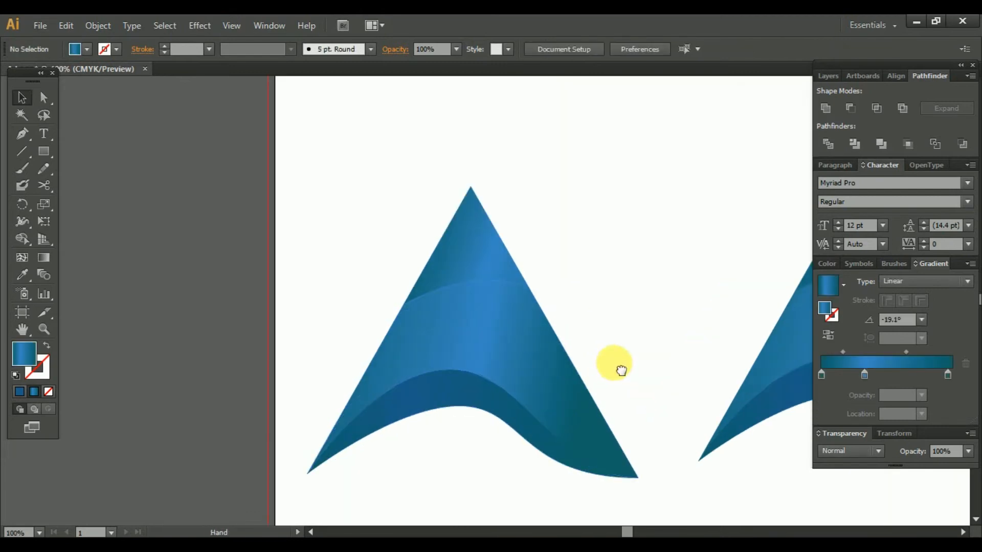
{"action": "left_click_drag", "start_coordinate": [541, 305], "coordinate": [628, 351]}
{"action": "scroll", "coordinate": [629, 340], "scroll_direction": "up", "scroll_amount": 1}
{"action": "scroll", "coordinate": [628, 339], "scroll_direction": "up", "scroll_amount": 1}
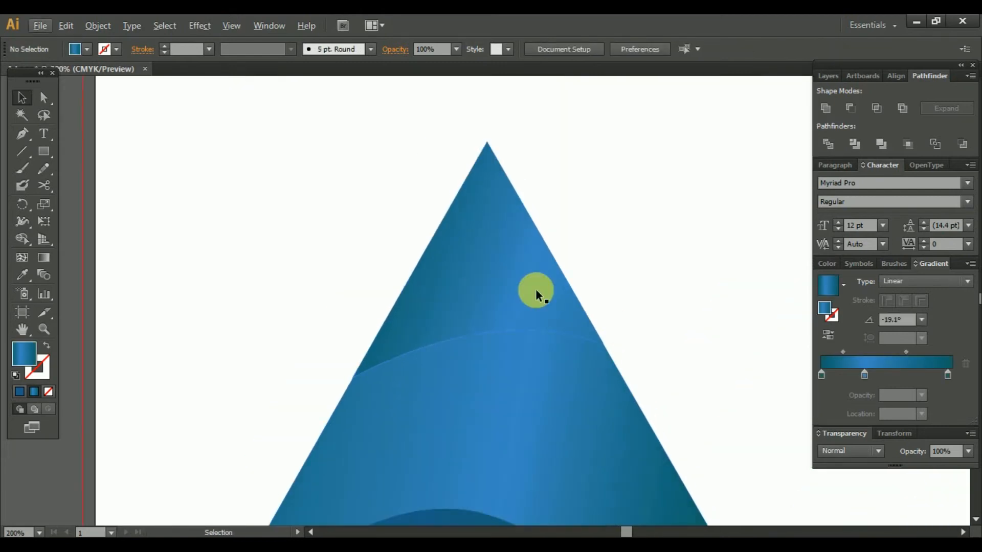
{"action": "left_click", "coordinate": [535, 289]}
{"action": "left_click_drag", "start_coordinate": [591, 302], "coordinate": [596, 279]}
{"action": "left_click_drag", "start_coordinate": [683, 313], "coordinate": [687, 264]}
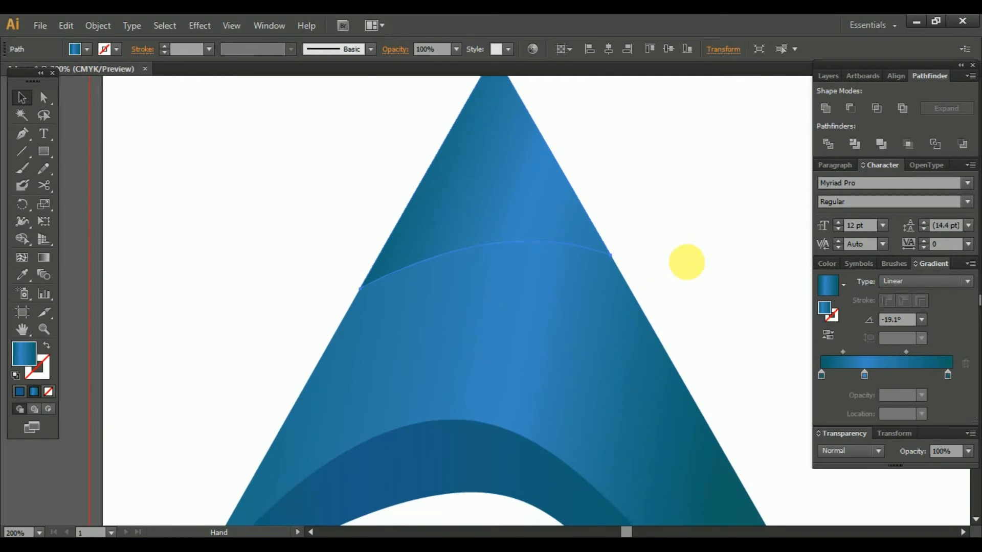
{"action": "left_click", "coordinate": [547, 345]}
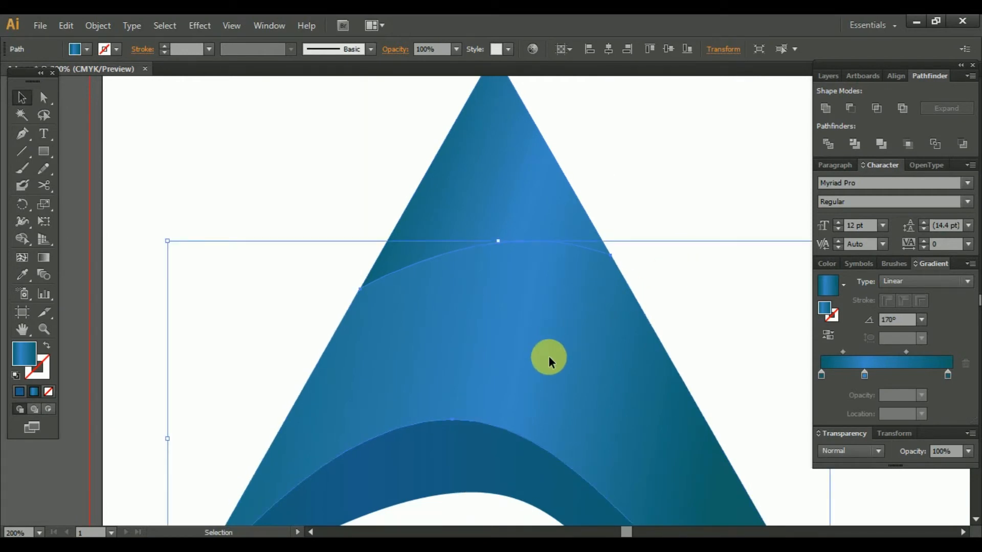
{"action": "left_click", "coordinate": [201, 245]}
{"action": "left_click", "coordinate": [22, 135]}
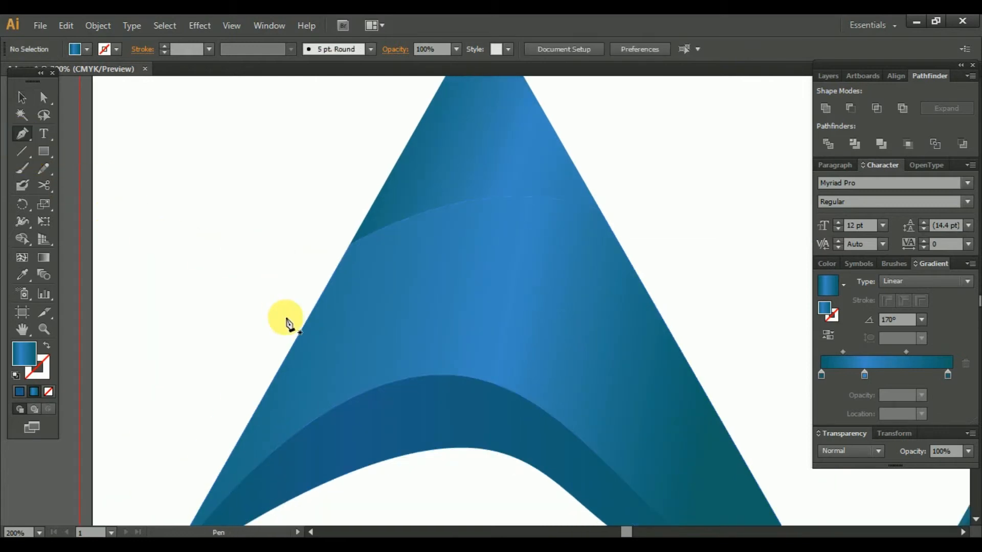
{"action": "left_click", "coordinate": [299, 304]}
{"action": "left_click_drag", "start_coordinate": [676, 269], "coordinate": [813, 364]}
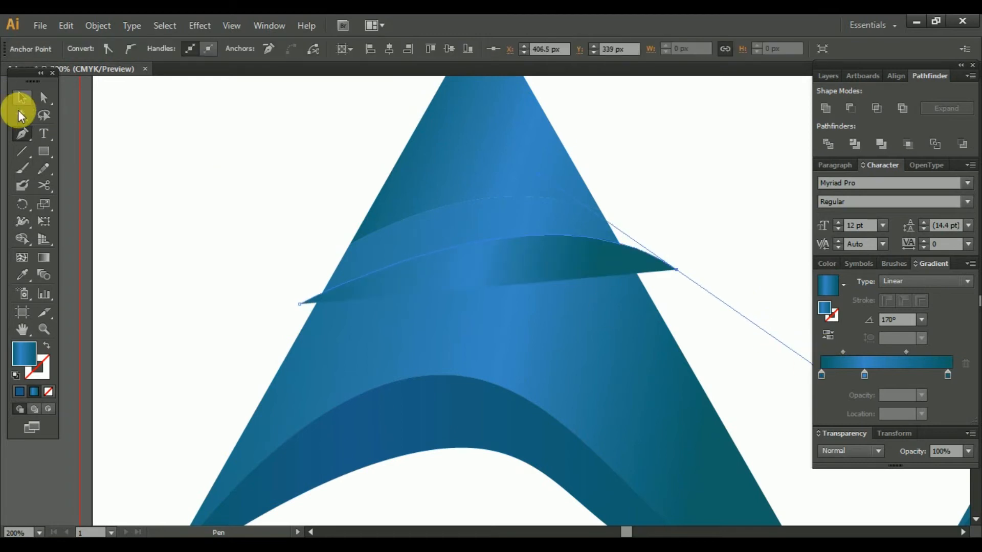
Give the new curved path a solid blue stroke and no fill
{"action": "left_click", "coordinate": [44, 97]}
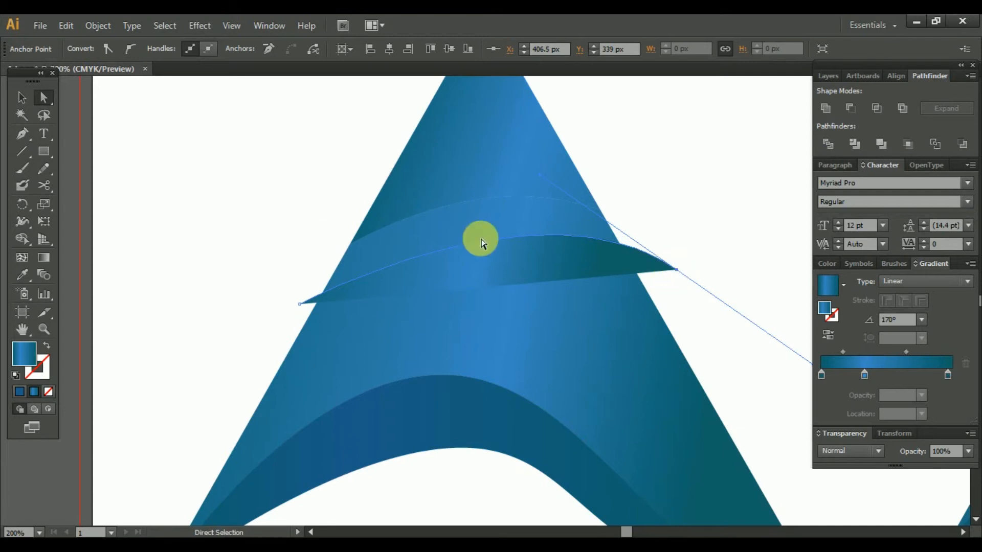
{"action": "left_click", "coordinate": [43, 378]}
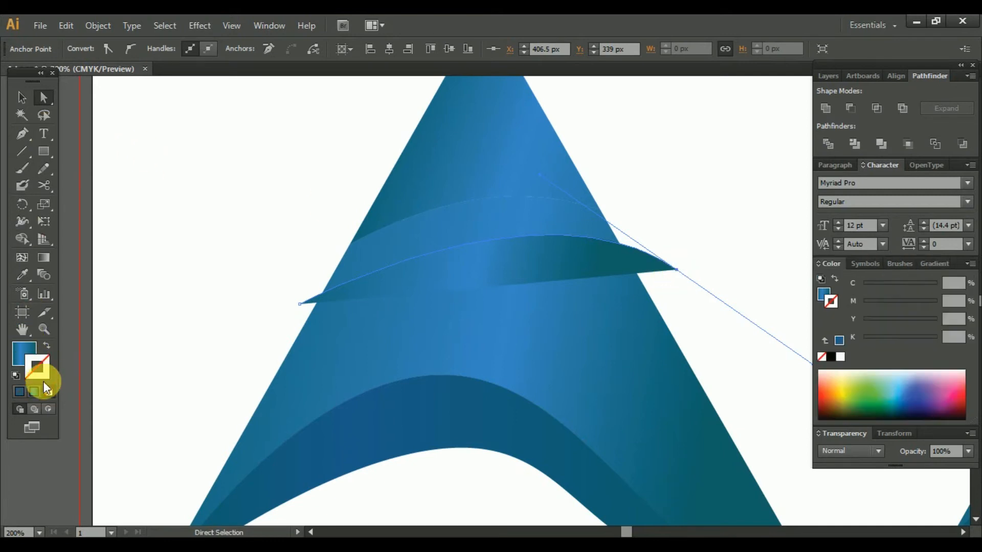
{"action": "left_click", "coordinate": [20, 395]}
{"action": "left_click", "coordinate": [21, 355]}
{"action": "left_click", "coordinate": [47, 392]}
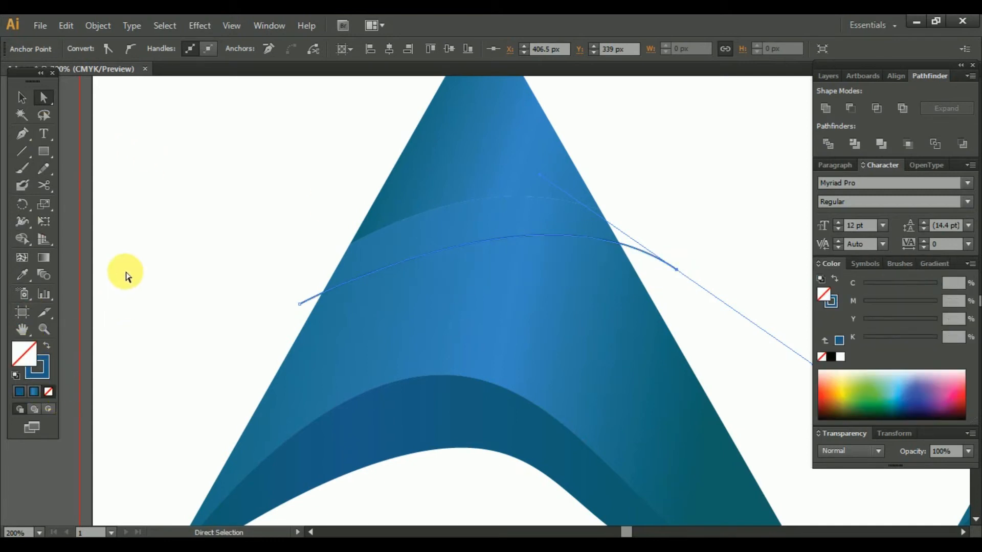
Split the middle piece along the curved path using Divide Objects Below
{"action": "left_click", "coordinate": [439, 297]}
{"action": "left_click", "coordinate": [423, 254]}
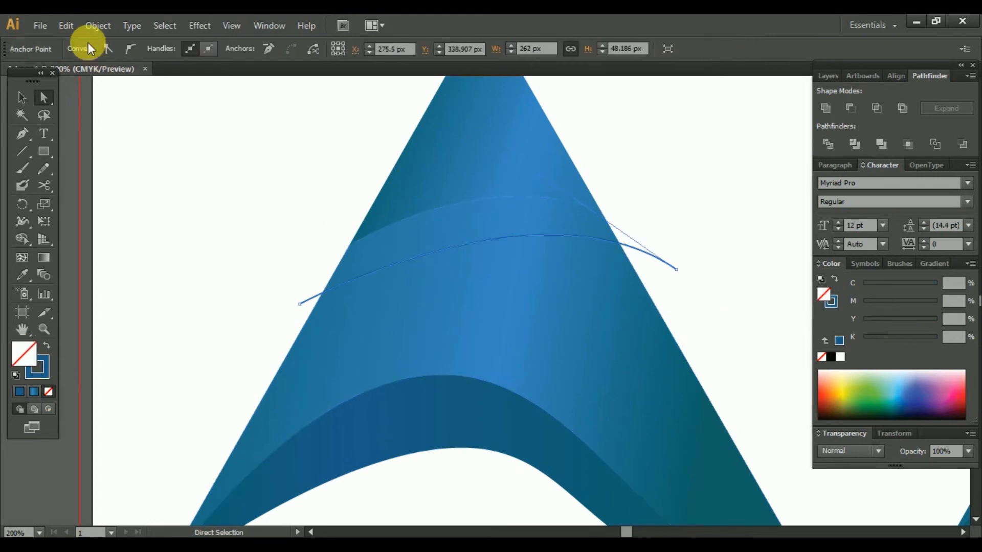
{"action": "left_click", "coordinate": [98, 25]}
{"action": "mouse_move", "coordinate": [168, 312]}
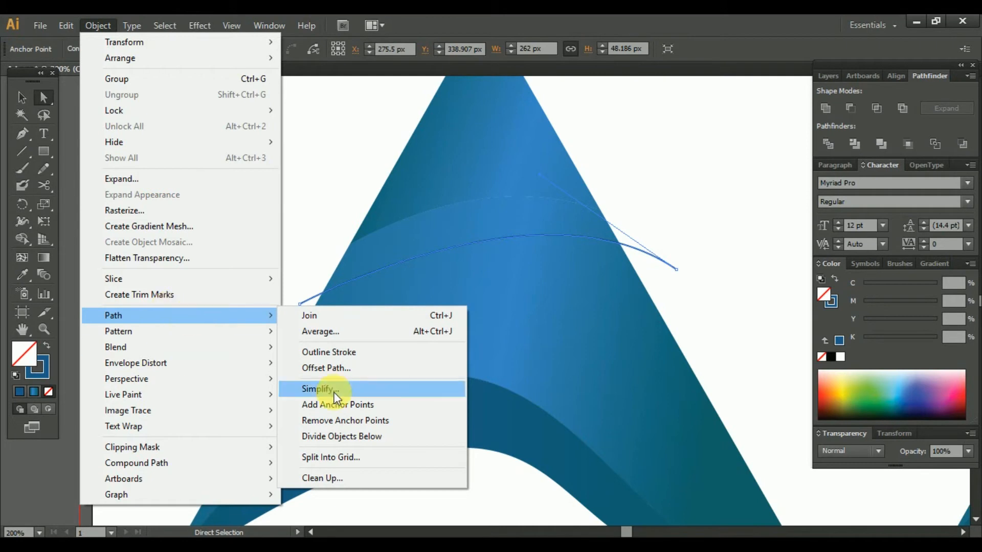
{"action": "left_click", "coordinate": [358, 436]}
Delete the original logo's large middle piece below the cut and its lower band
{"action": "scroll", "coordinate": [610, 266], "scroll_direction": "down", "scroll_amount": 2}
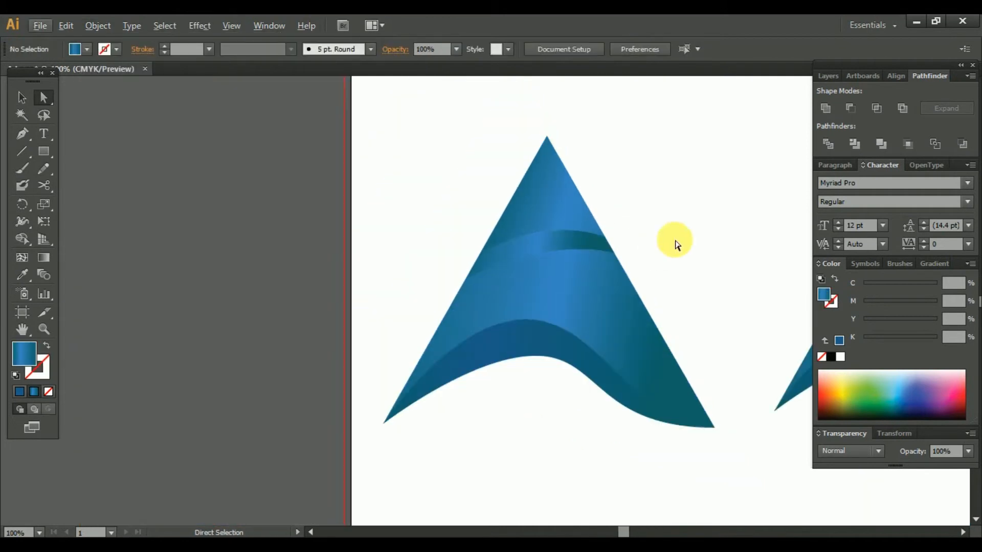
{"action": "left_click_drag", "start_coordinate": [679, 231], "coordinate": [667, 300]}
{"action": "scroll", "coordinate": [631, 322], "scroll_direction": "up", "scroll_amount": 2}
{"action": "left_click", "coordinate": [449, 298]}
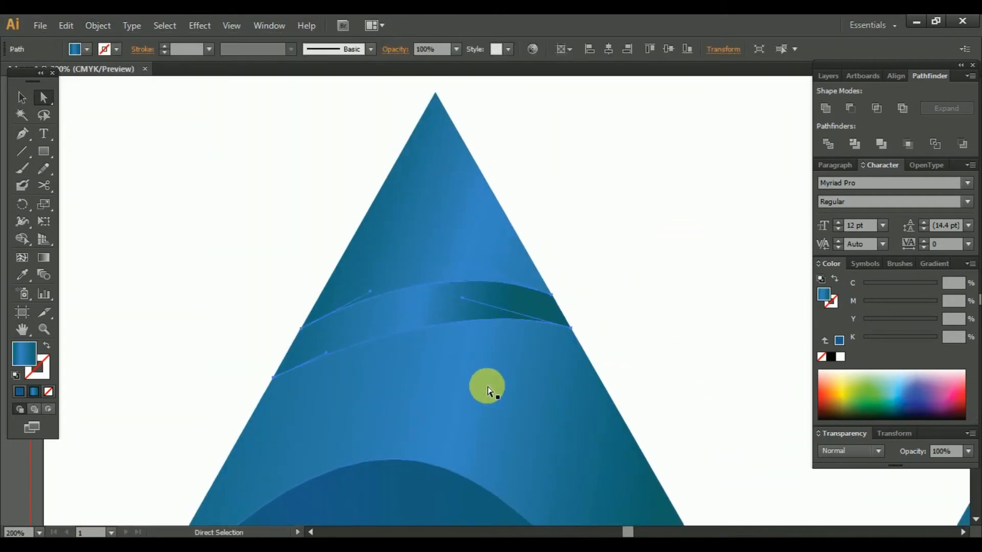
{"action": "scroll", "coordinate": [504, 302], "scroll_direction": "down", "scroll_amount": 3}
{"action": "scroll", "coordinate": [508, 244], "scroll_direction": "down", "scroll_amount": 1}
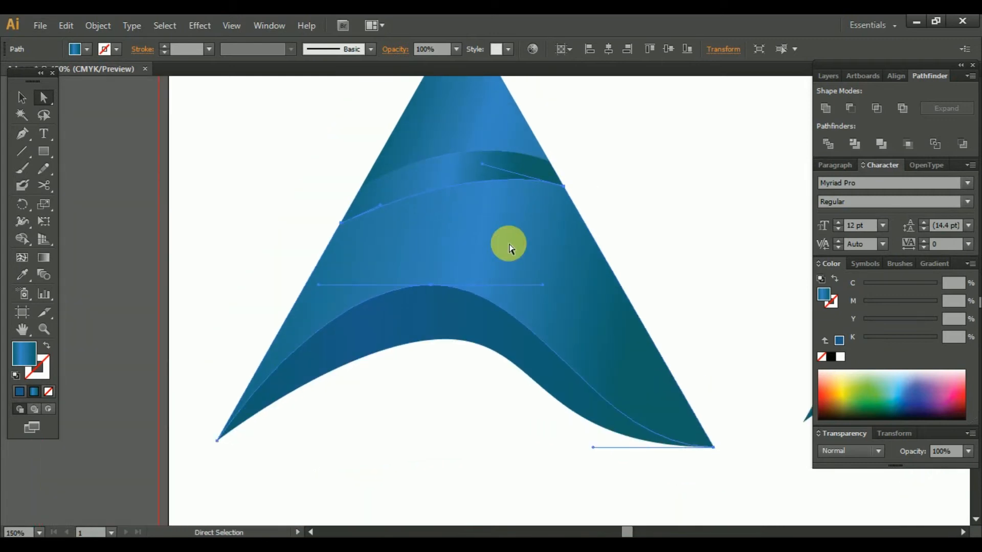
{"action": "key", "text": "Delete"}
{"action": "left_click", "coordinate": [478, 322]}
{"action": "key", "text": "Delete"}
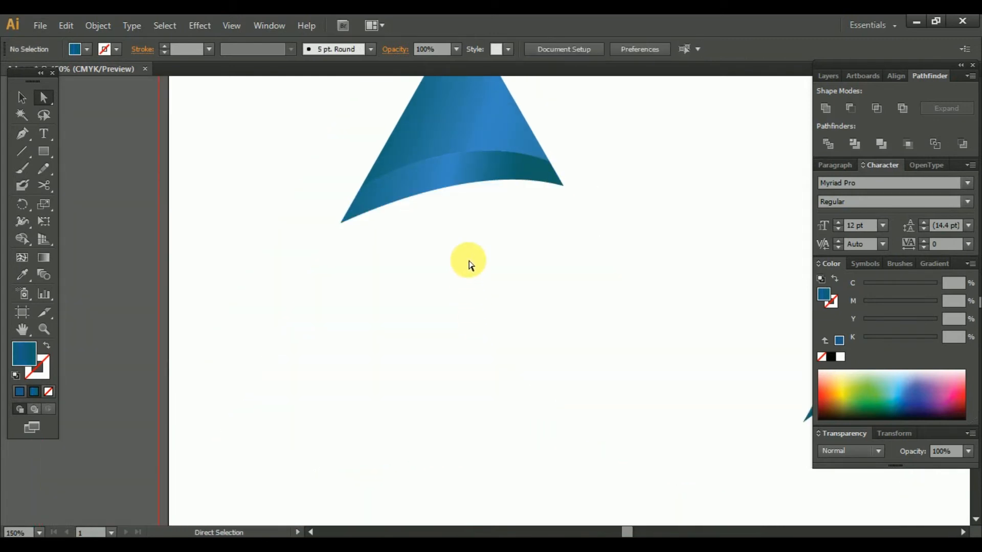
Delete the tip piece above the thin curved strip
{"action": "left_click_drag", "start_coordinate": [494, 209], "coordinate": [492, 343]}
{"action": "scroll", "coordinate": [483, 333], "scroll_direction": "up", "scroll_amount": 1}
{"action": "left_click", "coordinate": [456, 198]}
{"action": "left_click_drag", "start_coordinate": [457, 197], "coordinate": [483, 274]}
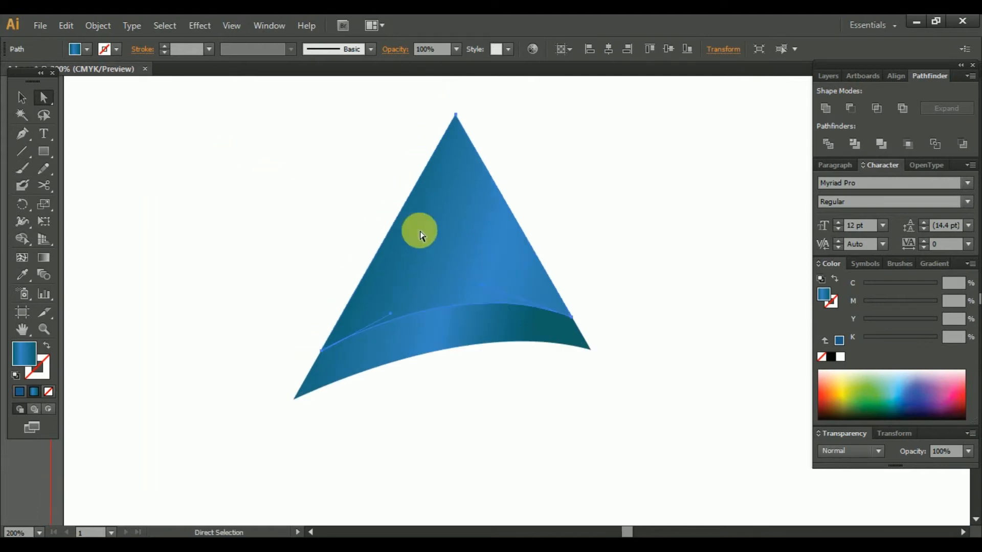
{"action": "key", "text": "Delete"}
Turn the curved strip into a gradient mesh with one mesh point near its centre
{"action": "left_click", "coordinate": [407, 318]}
{"action": "left_click", "coordinate": [22, 257]}
{"action": "left_click", "coordinate": [442, 331]}
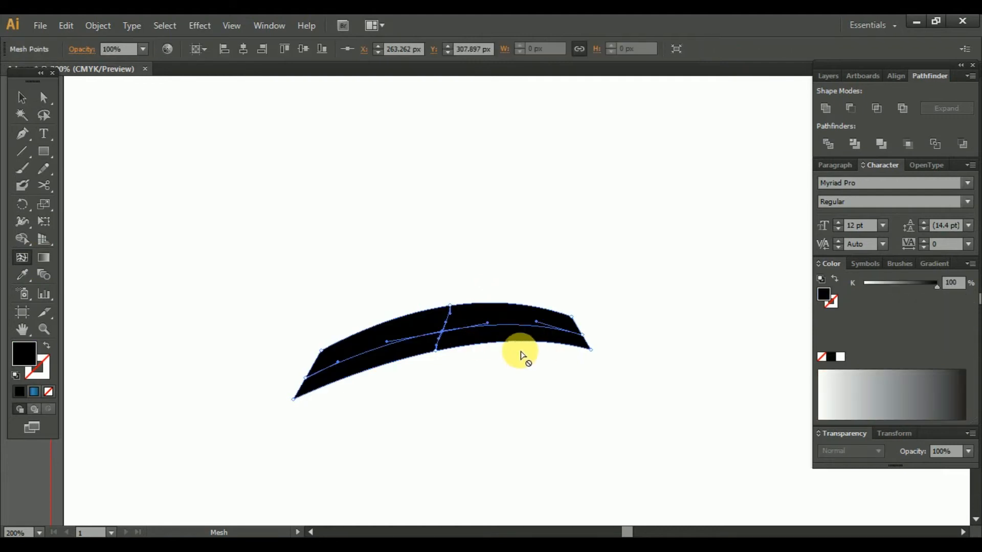
Switch the mesh's colour sliders from Grayscale to RGB
{"action": "left_click", "coordinate": [22, 99]}
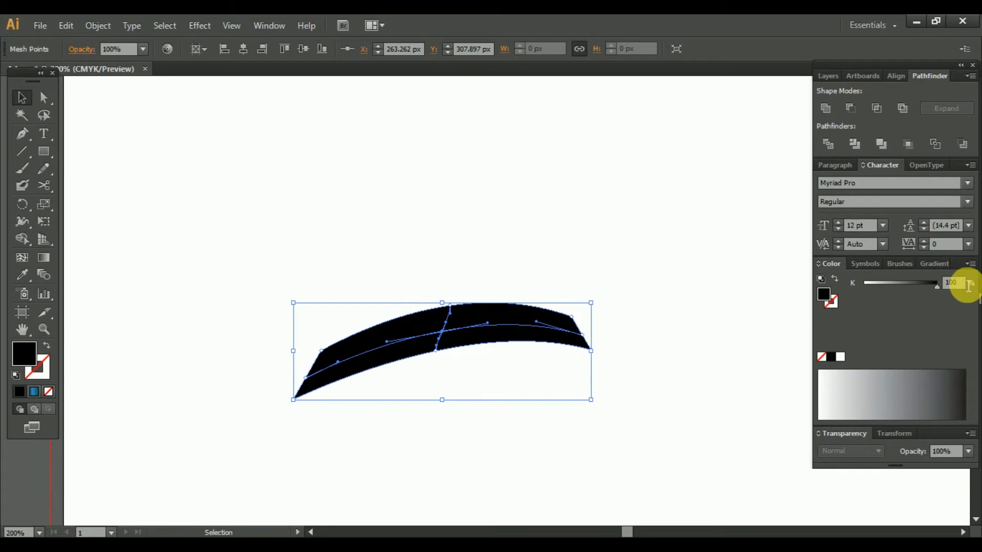
{"action": "left_click", "coordinate": [969, 262]}
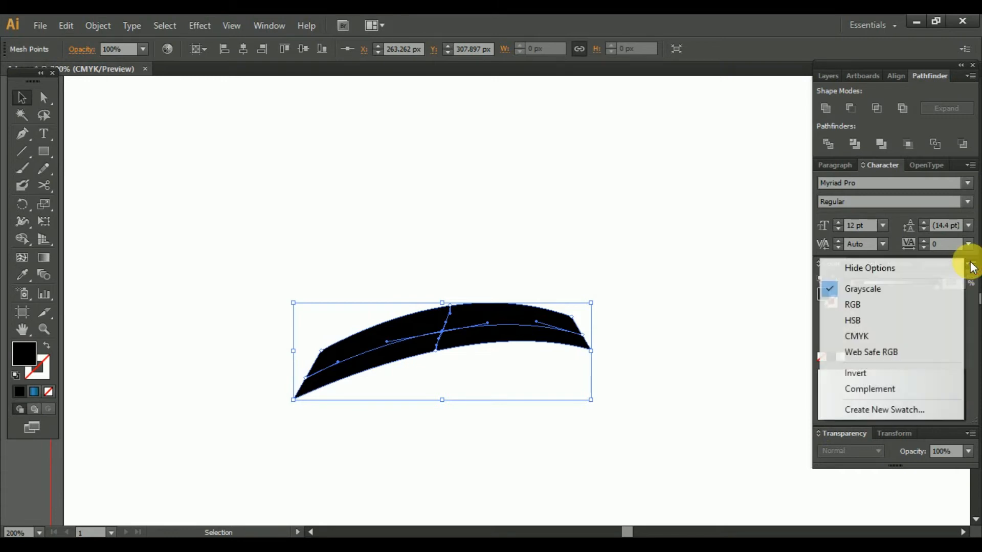
{"action": "left_click", "coordinate": [859, 306]}
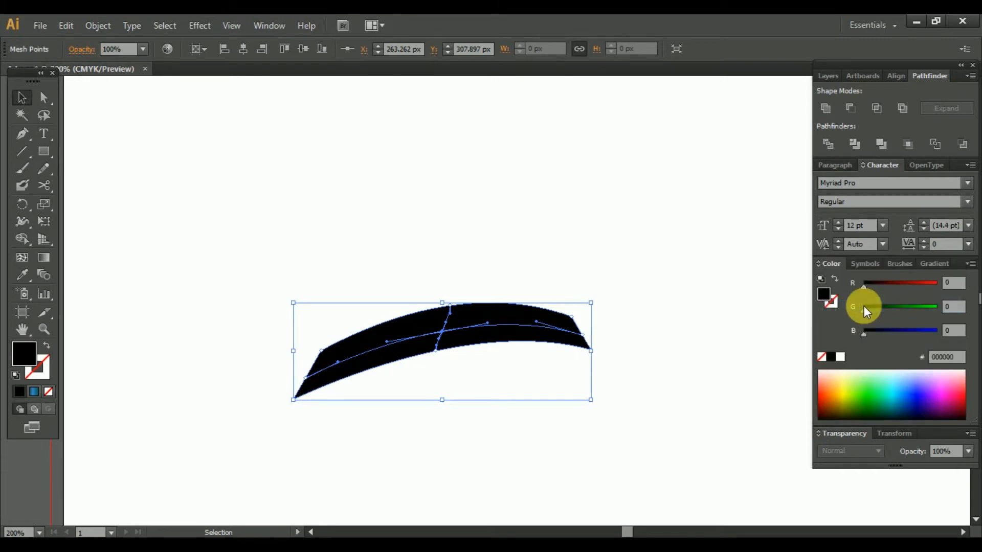
{"action": "left_click", "coordinate": [912, 408]}
{"action": "key", "text": "ctrl+z"}
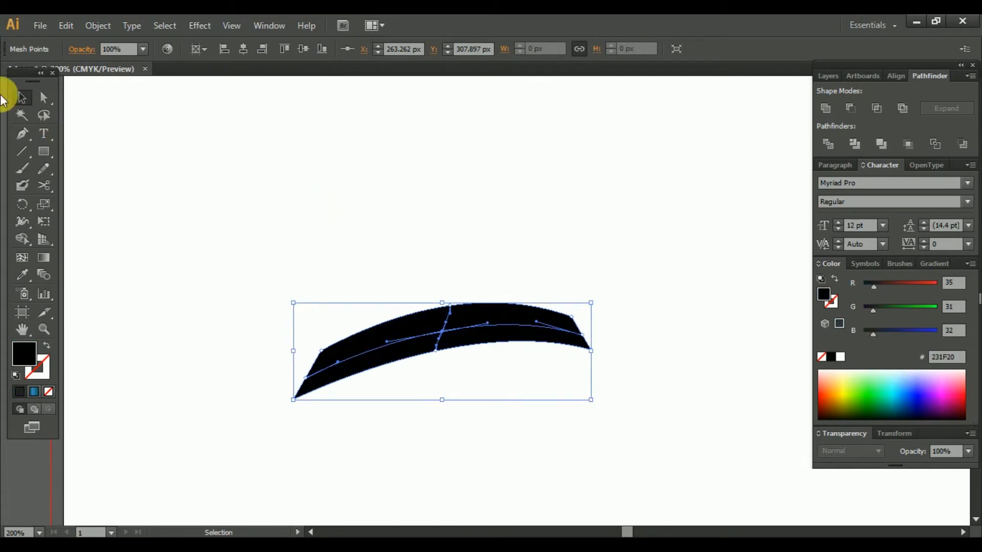
Recolour the whole mesh strip dark navy, R 8, G 0, B 66 (#080042)
{"action": "left_click", "coordinate": [237, 140]}
{"action": "left_click", "coordinate": [539, 325]}
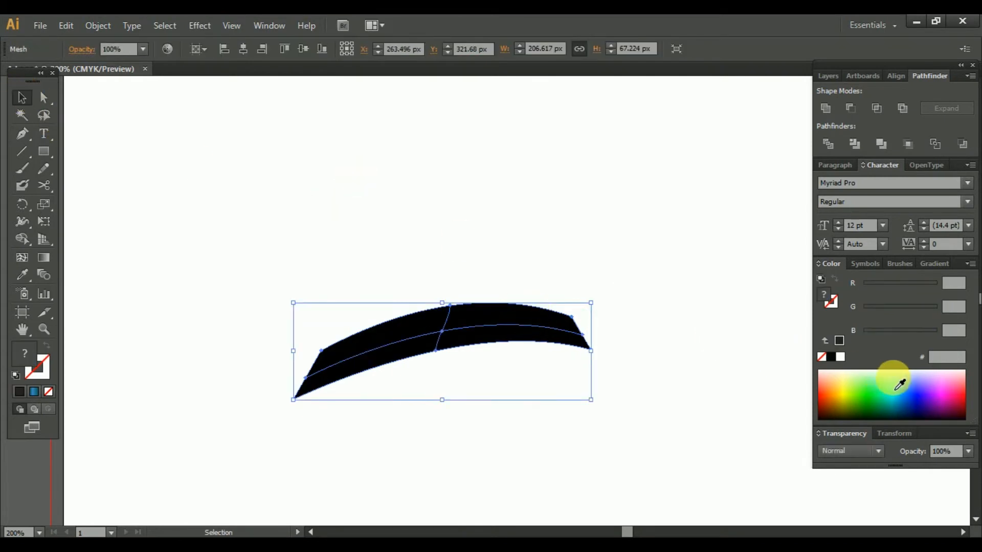
{"action": "left_click", "coordinate": [913, 404]}
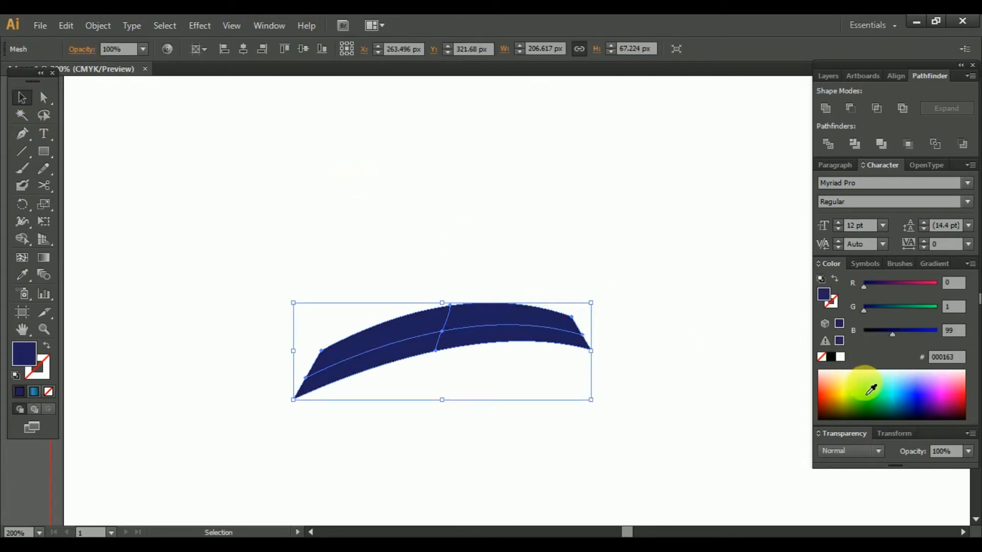
{"action": "left_click", "coordinate": [923, 422]}
{"action": "mouse_move", "coordinate": [876, 331]}
{"action": "left_mouse_down"}
{"action": "mouse_move", "coordinate": [890, 332]}
{"action": "mouse_move", "coordinate": [885, 339]}
{"action": "left_mouse_up"}
Select the strip's middle and bottom rows of mesh points with the Lasso and set their opacity to 0%
{"action": "left_click", "coordinate": [44, 97]}
{"action": "left_click_drag", "start_coordinate": [660, 434], "coordinate": [258, 366]}
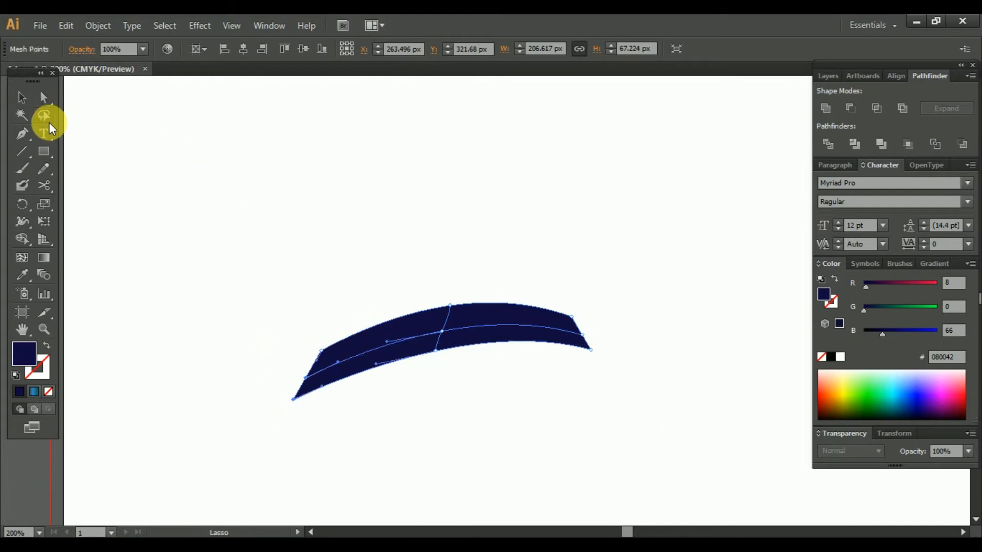
{"action": "mouse_move", "coordinate": [658, 443]}
{"action": "left_mouse_down"}
{"action": "mouse_move", "coordinate": [569, 343]}
{"action": "mouse_move", "coordinate": [605, 365]}
{"action": "mouse_move", "coordinate": [603, 340]}
{"action": "left_mouse_up"}
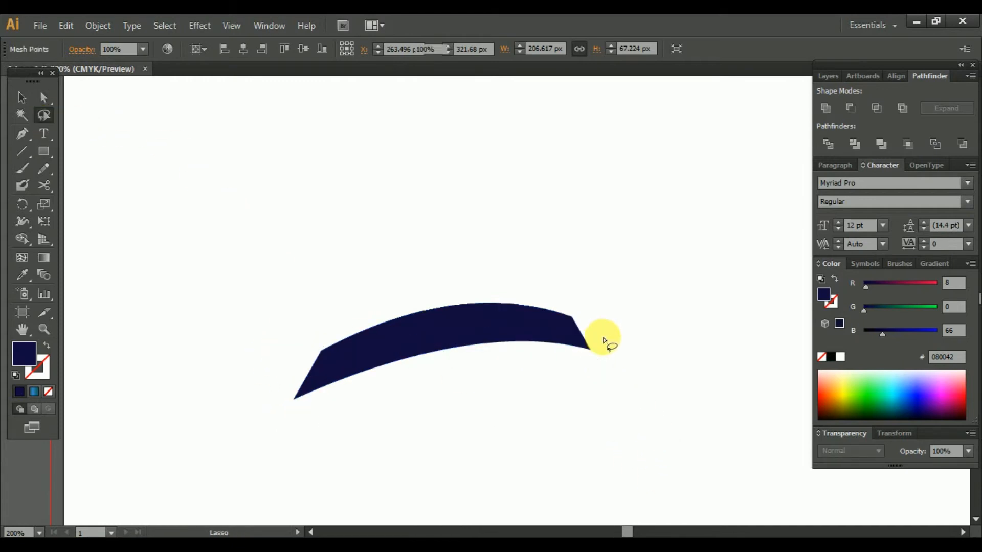
{"action": "mouse_move", "coordinate": [621, 375]}
{"action": "left_mouse_down"}
{"action": "mouse_move", "coordinate": [589, 339]}
{"action": "mouse_move", "coordinate": [484, 308]}
{"action": "mouse_move", "coordinate": [350, 342]}
{"action": "mouse_move", "coordinate": [276, 387]}
{"action": "mouse_move", "coordinate": [413, 446]}
{"action": "mouse_move", "coordinate": [631, 373]}
{"action": "left_mouse_up"}
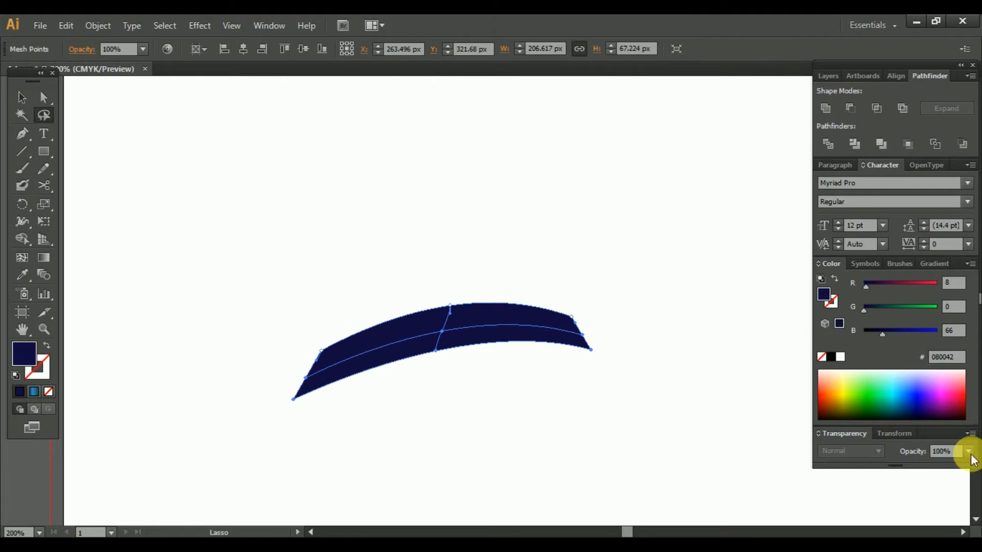
{"action": "left_click", "coordinate": [964, 457]}
{"action": "left_click", "coordinate": [946, 281]}
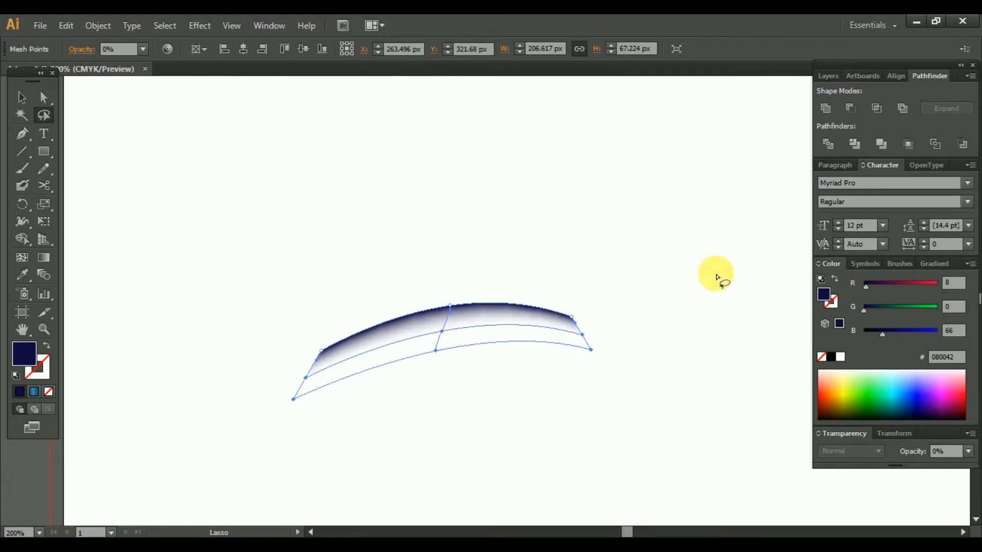
{"action": "left_click", "coordinate": [22, 97]}
{"action": "left_click", "coordinate": [494, 230]}
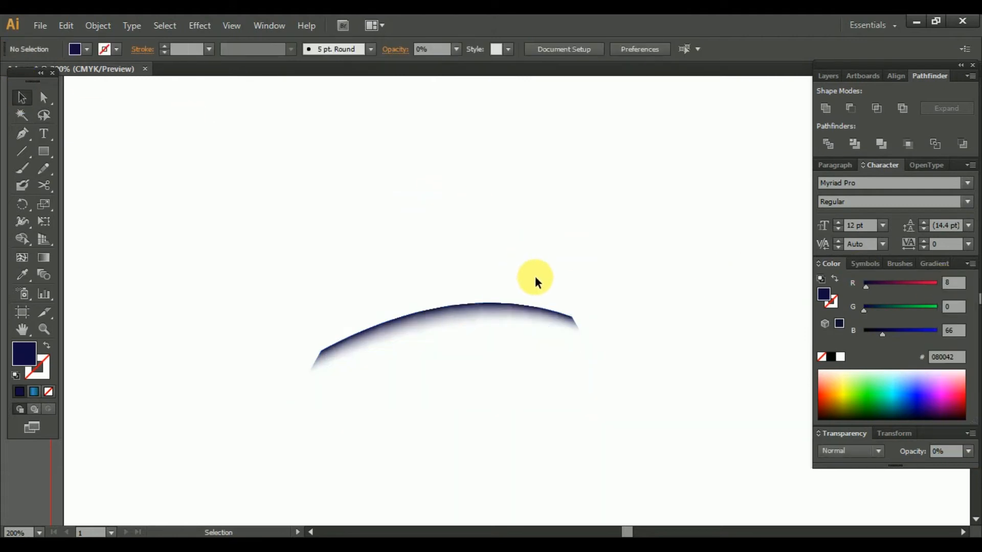
Move the shadow strip onto the triangle just below the tip piece and set its opacity to 60%
{"action": "scroll", "coordinate": [526, 287], "scroll_direction": "down", "scroll_amount": 3}
{"action": "left_click_drag", "start_coordinate": [588, 269], "coordinate": [359, 291]}
{"action": "left_click_drag", "start_coordinate": [310, 321], "coordinate": [533, 320]}
{"action": "scroll", "coordinate": [574, 315], "scroll_direction": "up", "scroll_amount": 3}
{"action": "left_click_drag", "start_coordinate": [415, 320], "coordinate": [509, 318]}
{"action": "left_click", "coordinate": [670, 317]}
{"action": "left_click", "coordinate": [527, 328]}
{"action": "left_click", "coordinate": [968, 452]}
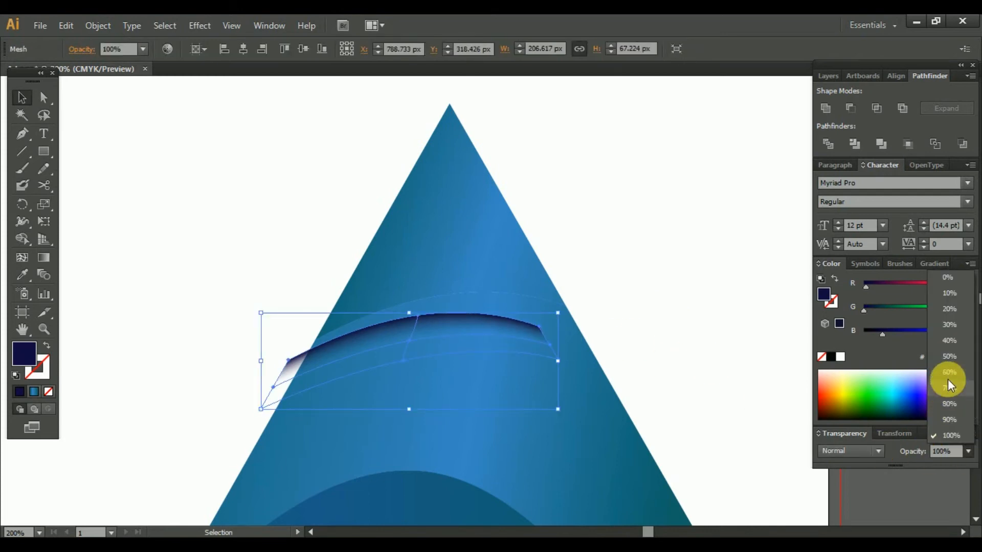
{"action": "left_click", "coordinate": [948, 375]}
{"action": "left_click", "coordinate": [672, 295]}
Align the shadow strip with the tip's curved lower edge, fitting its right corner to the triangle's side in Outline view
{"action": "mouse_move", "coordinate": [467, 317]}
{"action": "left_mouse_down"}
{"action": "mouse_move", "coordinate": [486, 317]}
{"action": "mouse_move", "coordinate": [487, 299]}
{"action": "left_mouse_up"}
{"action": "left_click", "coordinate": [634, 294]}
{"action": "scroll", "coordinate": [623, 321], "scroll_direction": "up", "scroll_amount": 4}
{"action": "left_click_drag", "start_coordinate": [520, 268], "coordinate": [576, 361]}
{"action": "scroll", "coordinate": [577, 363], "scroll_direction": "up", "scroll_amount": 1}
{"action": "scroll", "coordinate": [575, 357], "scroll_direction": "up", "scroll_amount": 1}
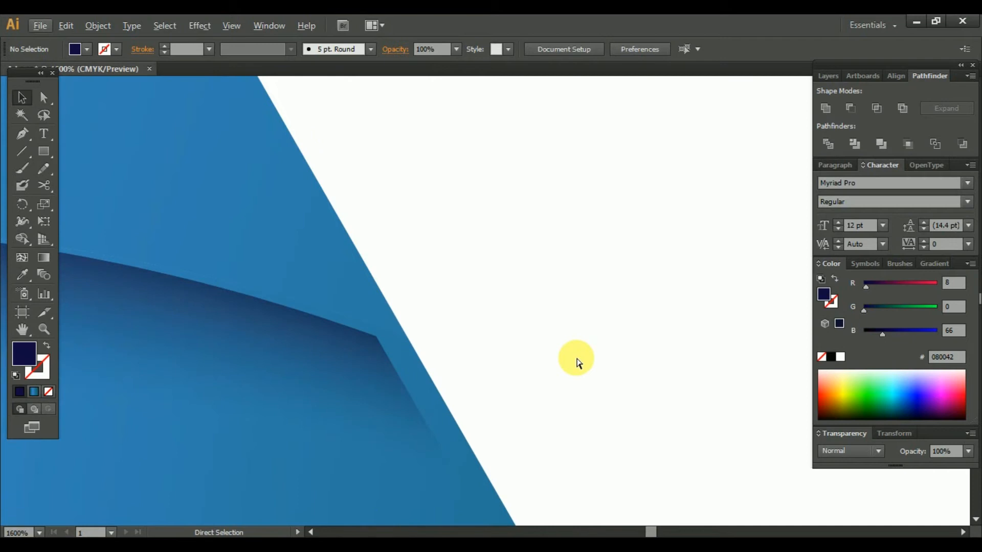
{"action": "key", "text": "ctrl+y"}
{"action": "scroll", "coordinate": [575, 356], "scroll_direction": "up", "scroll_amount": 2}
{"action": "left_click_drag", "start_coordinate": [359, 315], "coordinate": [566, 349]}
{"action": "left_click_drag", "start_coordinate": [348, 346], "coordinate": [411, 347]}
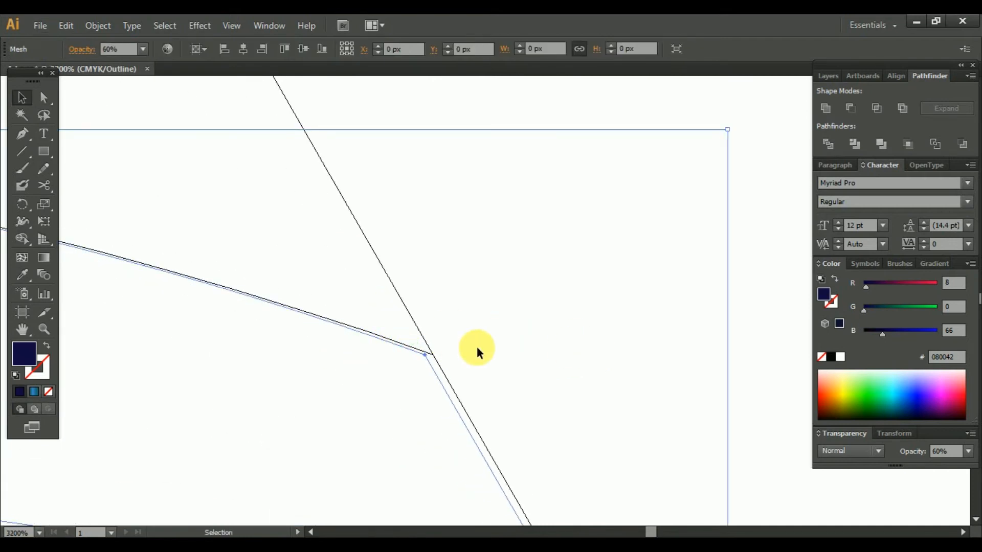
{"action": "scroll", "coordinate": [476, 353], "scroll_direction": "up", "scroll_amount": 1}
{"action": "left_click_drag", "start_coordinate": [346, 381], "coordinate": [366, 392]}
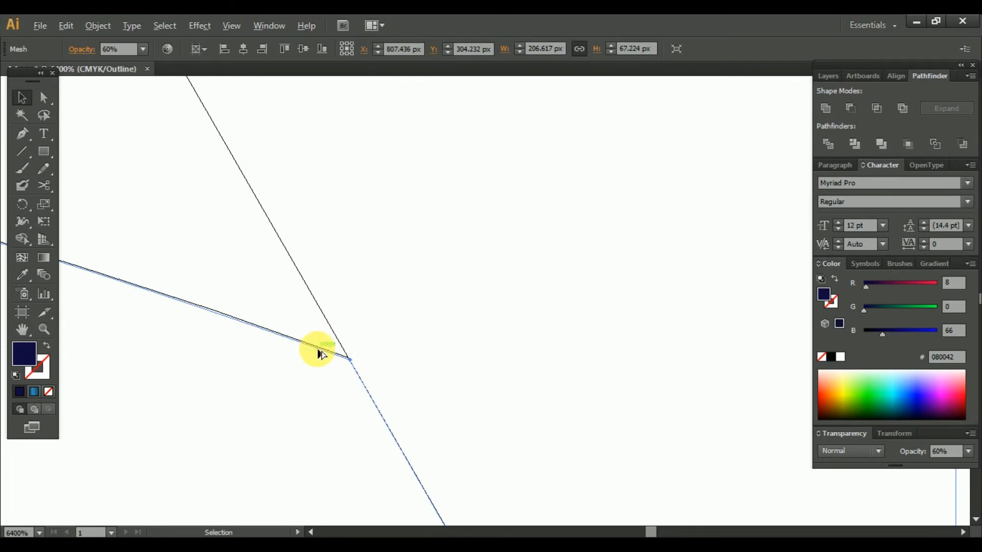
{"action": "left_click_drag", "start_coordinate": [331, 353], "coordinate": [331, 351]}
{"action": "left_click", "coordinate": [390, 351]}
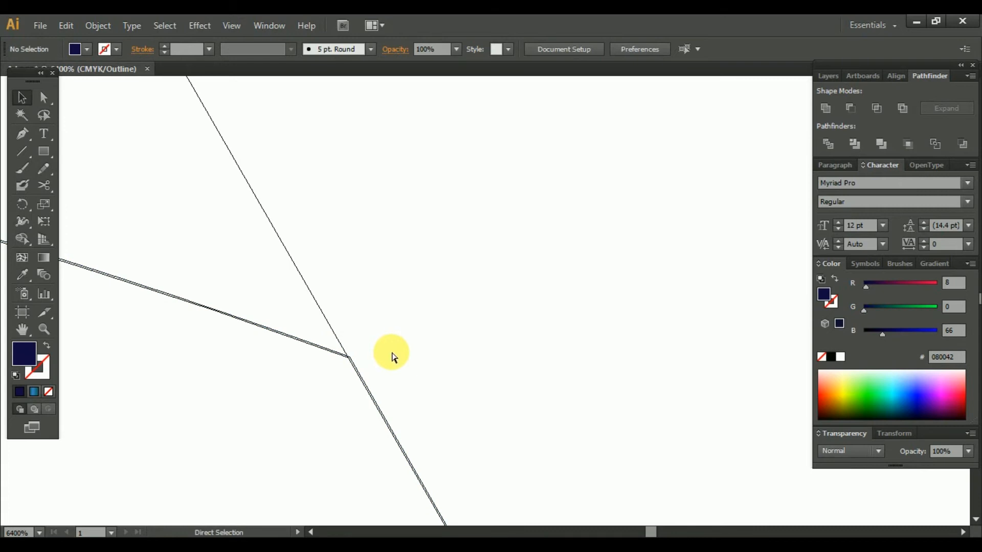
{"action": "key", "text": "ctrl+y"}
{"action": "scroll", "coordinate": [387, 352], "scroll_direction": "down", "scroll_amount": 11}
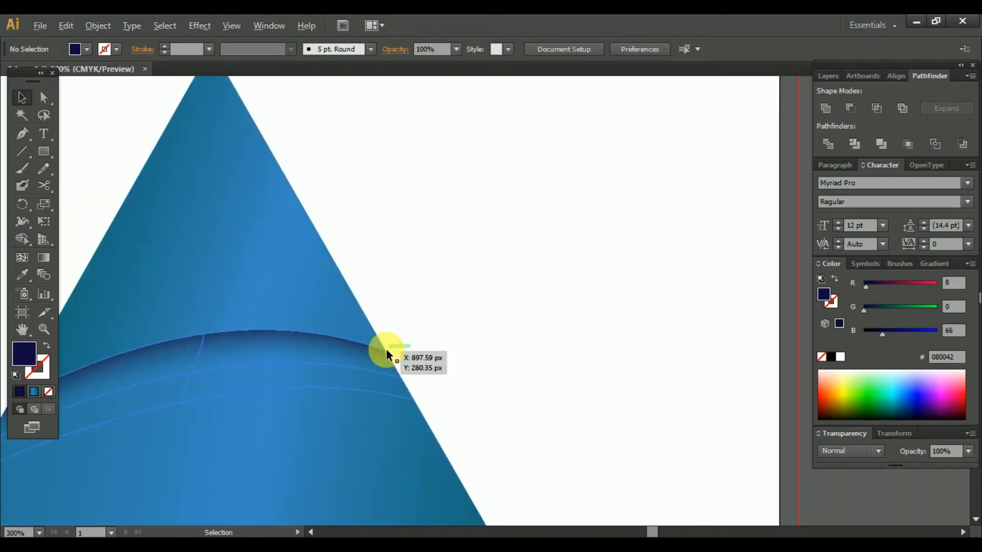
Ungroup the triangle pieces and bring the tip piece to the front, above the shadow strip
{"action": "left_click", "coordinate": [462, 311]}
{"action": "left_click_drag", "start_coordinate": [427, 305], "coordinate": [572, 311]}
{"action": "left_click", "coordinate": [453, 301]}
{"action": "right_click", "coordinate": [453, 301]}
{"action": "right_click", "coordinate": [446, 283]}
{"action": "left_click", "coordinate": [495, 367]}
{"action": "left_click", "coordinate": [455, 287]}
{"action": "right_click", "coordinate": [455, 287]}
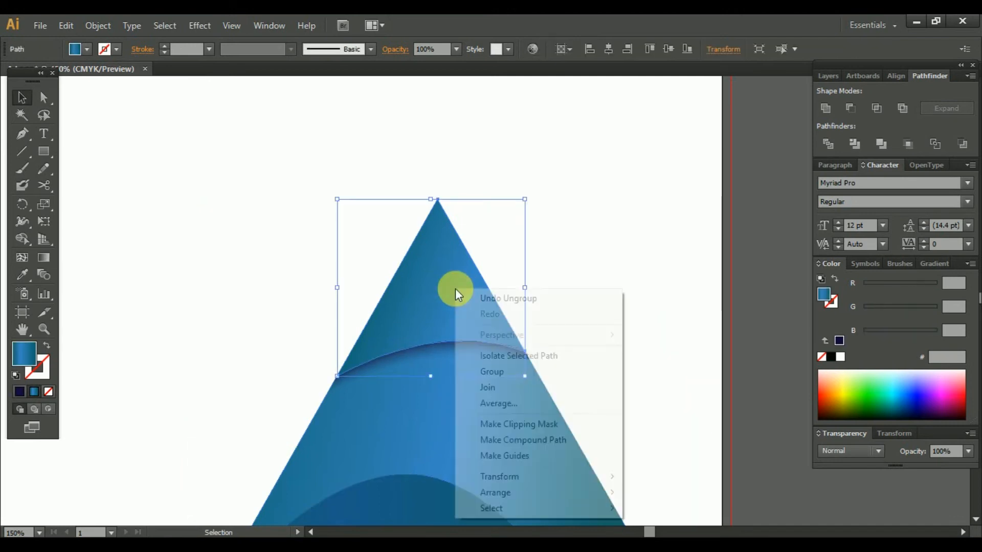
{"action": "mouse_move", "coordinate": [572, 486]}
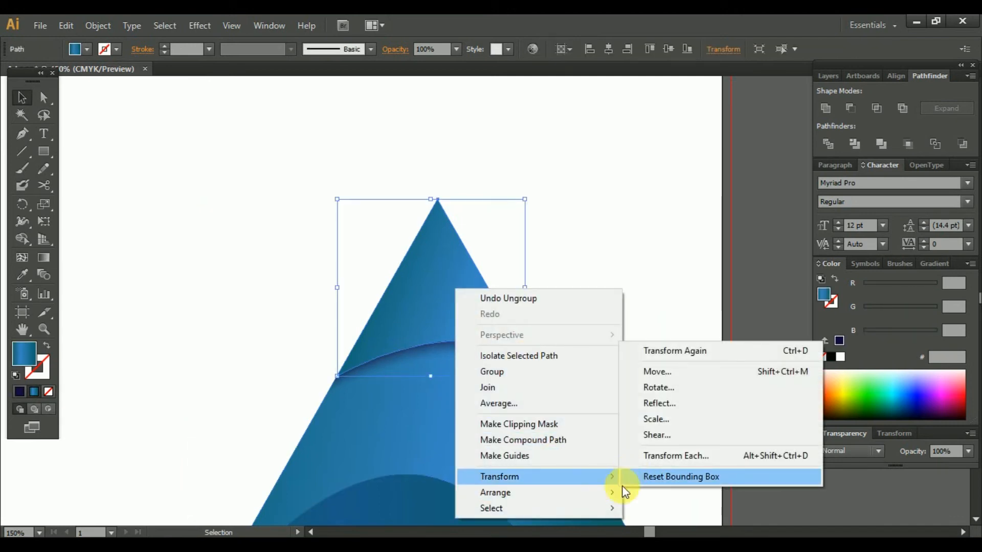
{"action": "mouse_move", "coordinate": [636, 491]}
{"action": "left_click", "coordinate": [680, 422]}
{"action": "left_click", "coordinate": [593, 321]}
Examine the shadow's edge and left corner beneath the tip at high magnification
{"action": "scroll", "coordinate": [580, 321], "scroll_direction": "up", "scroll_amount": 1}
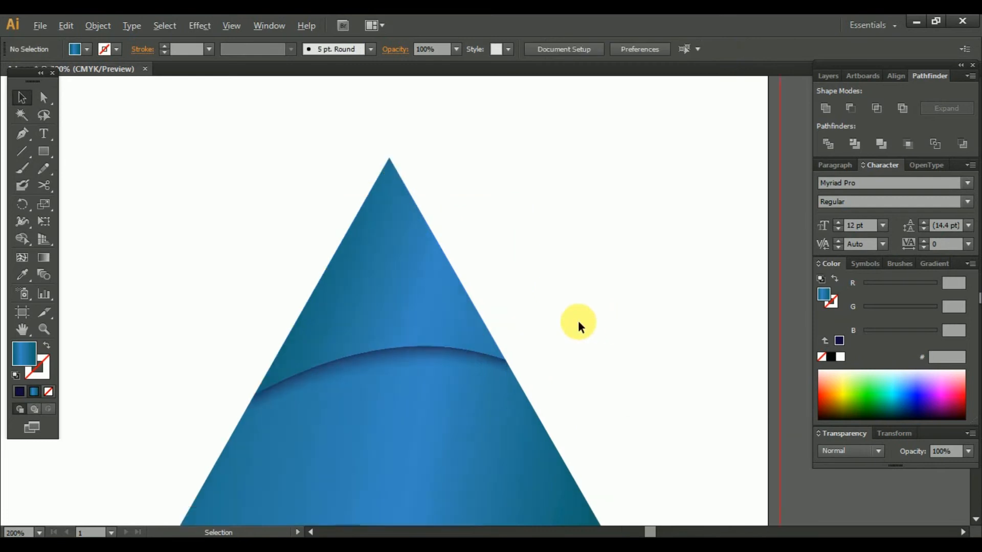
{"action": "scroll", "coordinate": [578, 320], "scroll_direction": "up", "scroll_amount": 2}
{"action": "scroll", "coordinate": [629, 287], "scroll_direction": "up", "scroll_amount": 1}
{"action": "scroll", "coordinate": [533, 409], "scroll_direction": "up", "scroll_amount": 2}
{"action": "scroll", "coordinate": [443, 429], "scroll_direction": "up", "scroll_amount": 2}
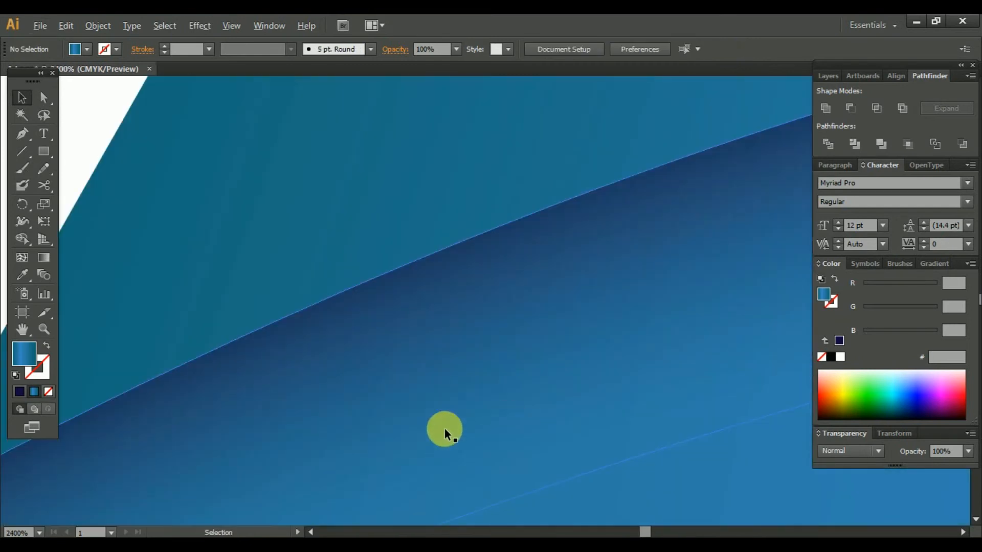
{"action": "scroll", "coordinate": [205, 351], "scroll_direction": "down", "scroll_amount": 3}
{"action": "scroll", "coordinate": [607, 213], "scroll_direction": "down", "scroll_amount": 2}
{"action": "scroll", "coordinate": [566, 237], "scroll_direction": "down", "scroll_amount": 2}
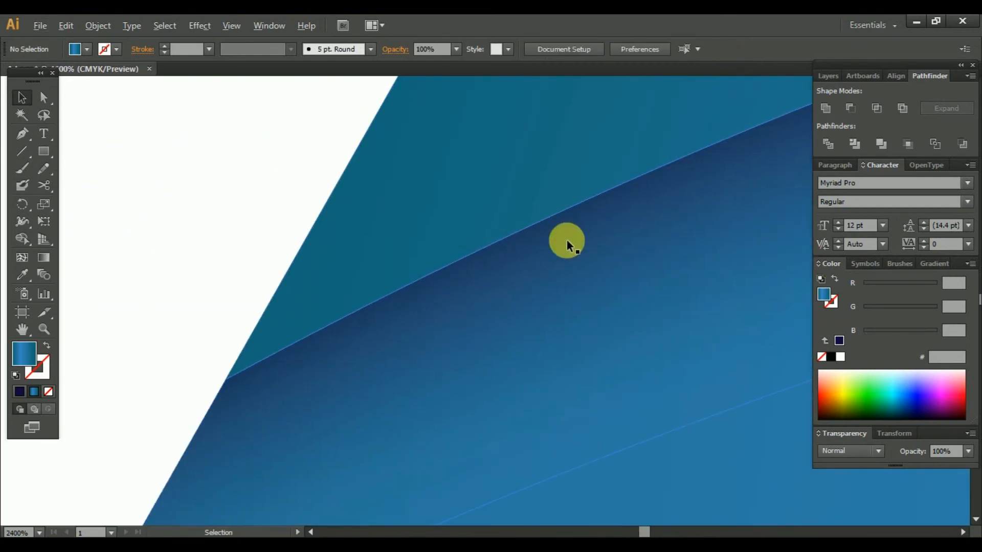
{"action": "scroll", "coordinate": [566, 239], "scroll_direction": "down", "scroll_amount": 2}
{"action": "left_click_drag", "start_coordinate": [676, 237], "coordinate": [543, 271]}
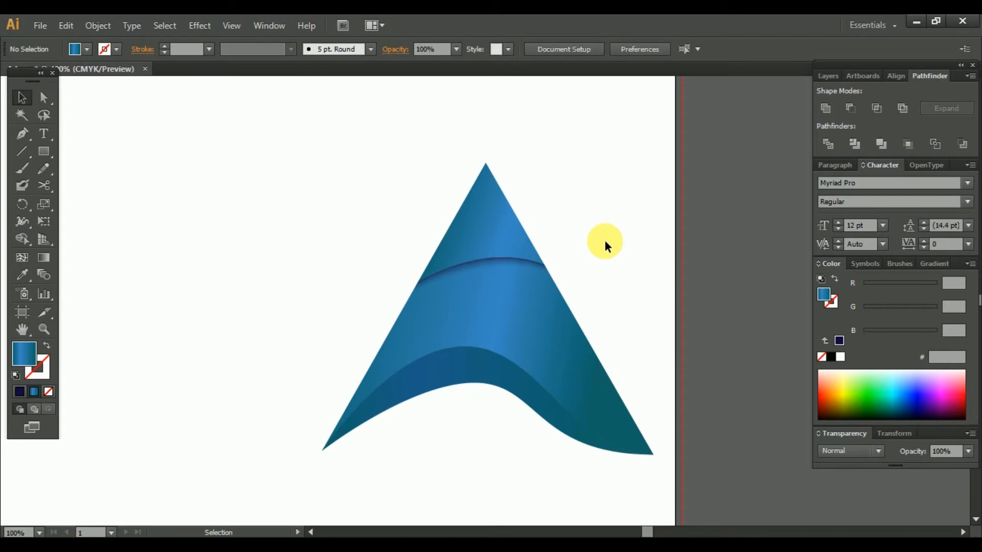
Select the whole logo and move it slightly up on the artboard
{"action": "scroll", "coordinate": [605, 242], "scroll_direction": "down", "scroll_amount": 1}
{"action": "left_click_drag", "start_coordinate": [604, 242], "coordinate": [662, 257]}
{"action": "left_click_drag", "start_coordinate": [429, 193], "coordinate": [497, 344]}
{"action": "left_click", "coordinate": [596, 311]}
{"action": "left_click_drag", "start_coordinate": [596, 311], "coordinate": [661, 349]}
{"action": "left_click_drag", "start_coordinate": [459, 267], "coordinate": [578, 425]}
{"action": "left_click_drag", "start_coordinate": [560, 393], "coordinate": [560, 368]}
{"action": "left_click", "coordinate": [658, 326]}
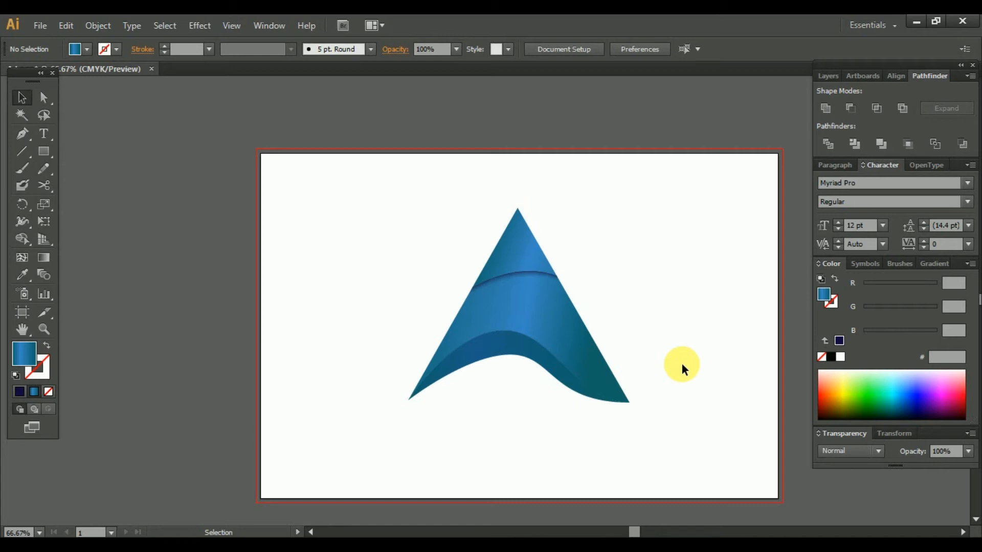
Replace the last gradient stop of the logo's middle piece with a new blue-teal stop at 100%
{"action": "left_click", "coordinate": [593, 381]}
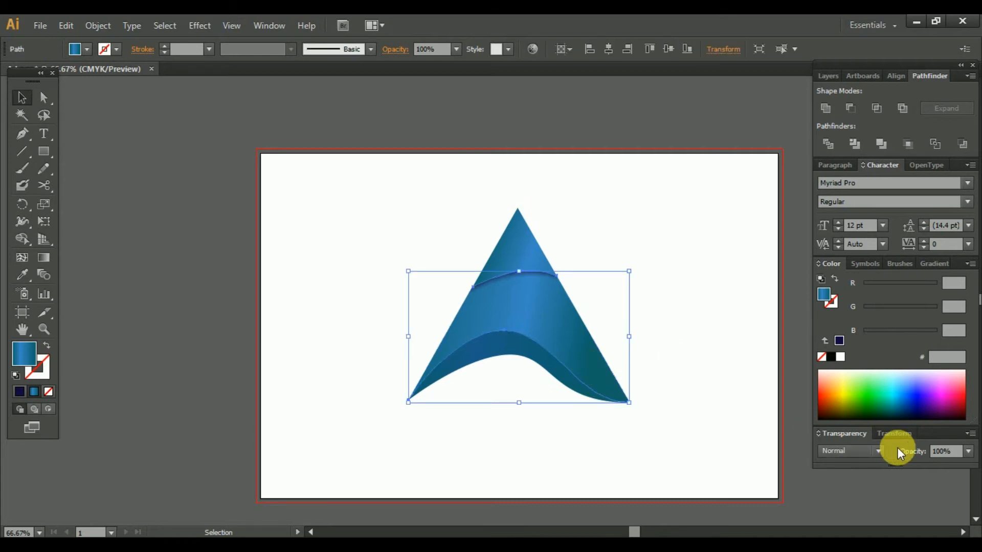
{"action": "left_click", "coordinate": [931, 263]}
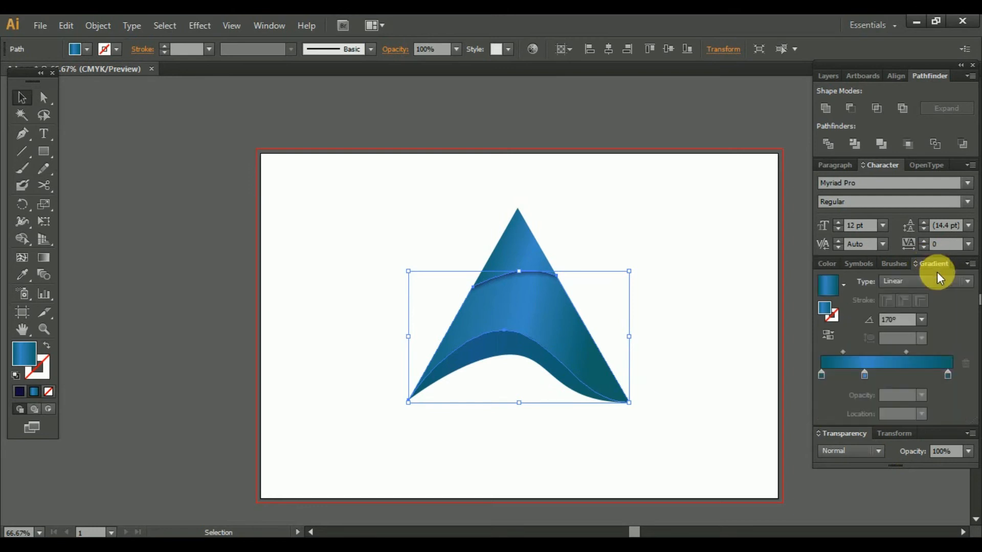
{"action": "left_click", "coordinate": [925, 376]}
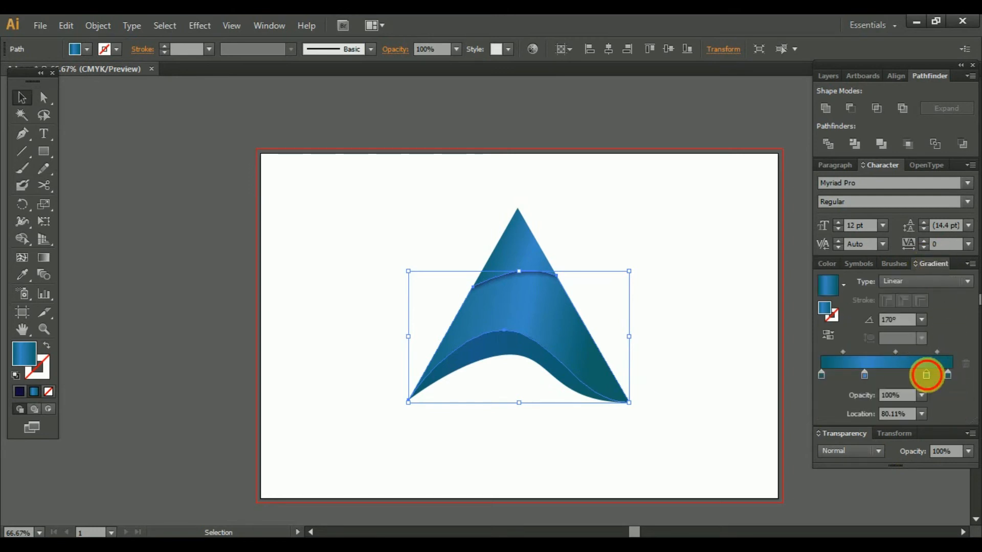
{"action": "left_click_drag", "start_coordinate": [946, 376], "coordinate": [975, 444]}
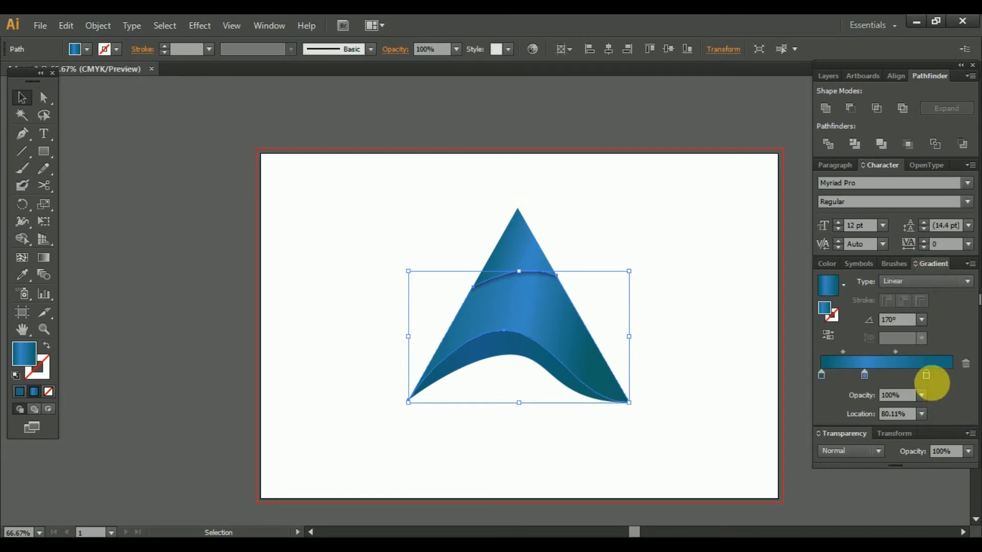
{"action": "left_click_drag", "start_coordinate": [926, 376], "coordinate": [943, 409]}
{"action": "left_click_drag", "start_coordinate": [925, 376], "coordinate": [977, 381]}
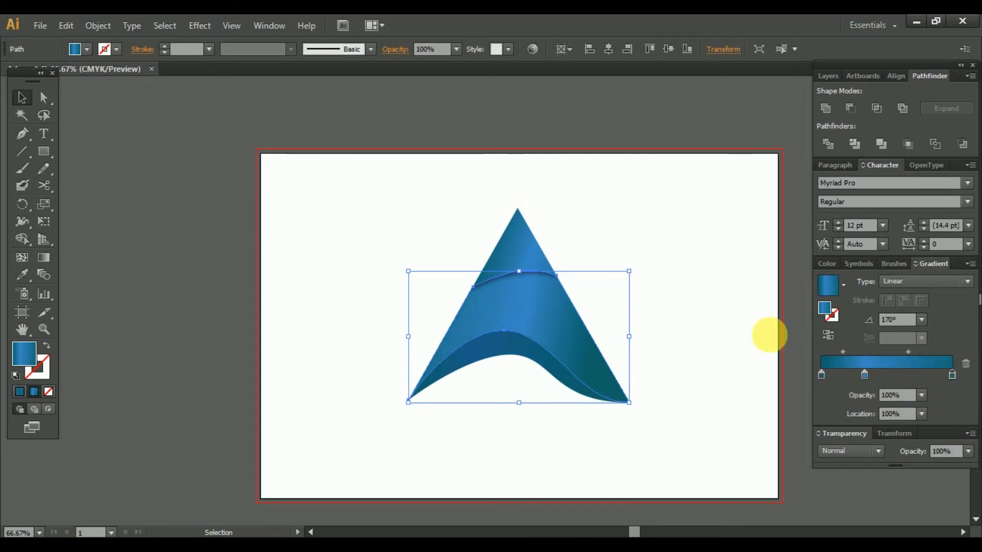
{"action": "left_click", "coordinate": [713, 331]}
Recolour the middle piece's 0% gradient stop dark navy, with magenta at 61%, black at 42% and reduced yellow
{"action": "left_click", "coordinate": [559, 336]}
{"action": "double_click", "coordinate": [821, 375]}
{"action": "left_click", "coordinate": [860, 293]}
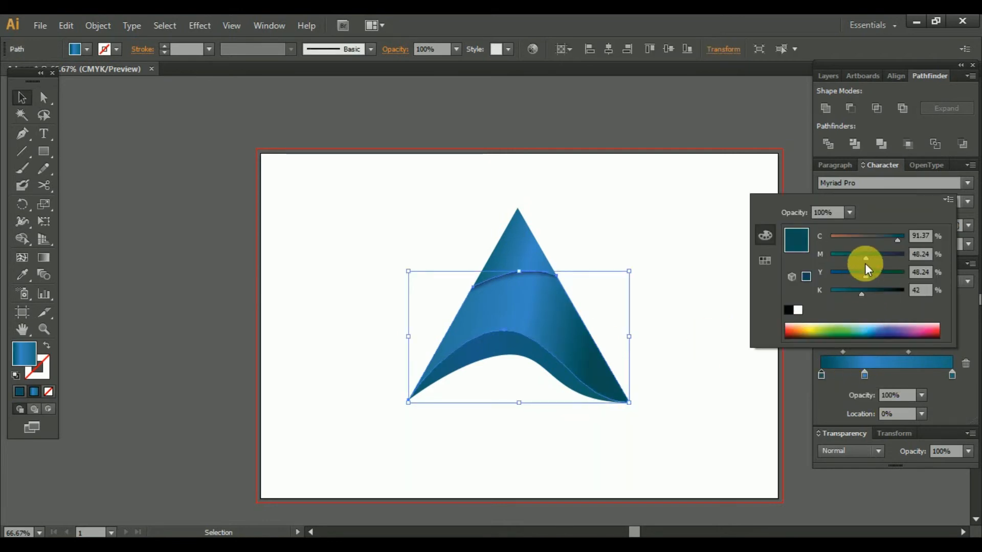
{"action": "left_click", "coordinate": [875, 255]}
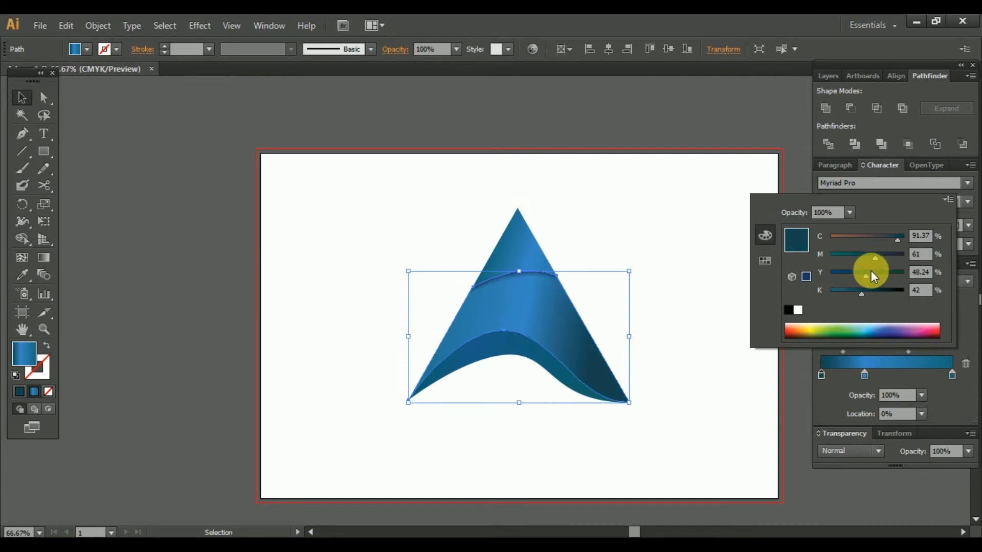
{"action": "left_click", "coordinate": [737, 357]}
Remove the first gradient stop from the logo's bottom wave and move its blue stop to 24.19%
{"action": "left_click", "coordinate": [582, 392]}
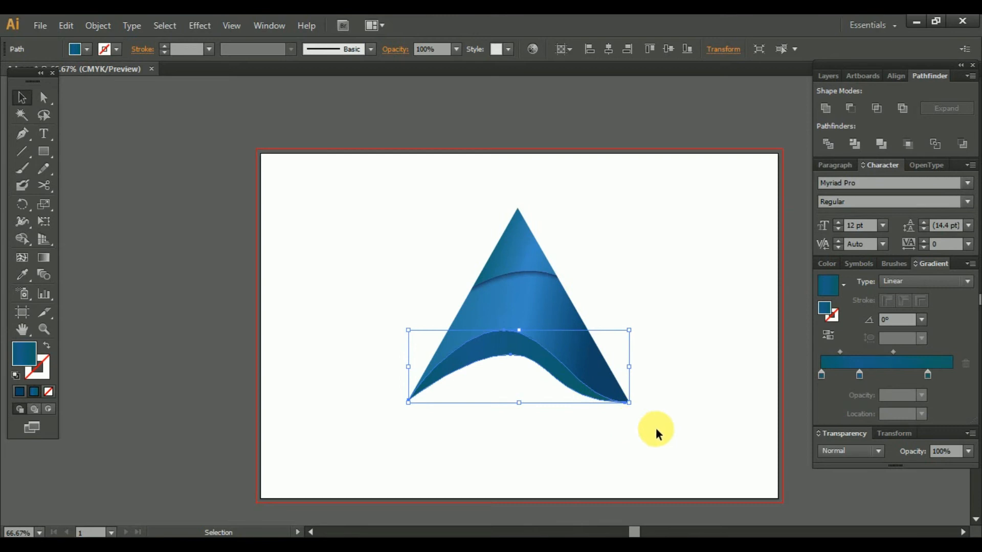
{"action": "left_click_drag", "start_coordinate": [818, 374], "coordinate": [821, 388]}
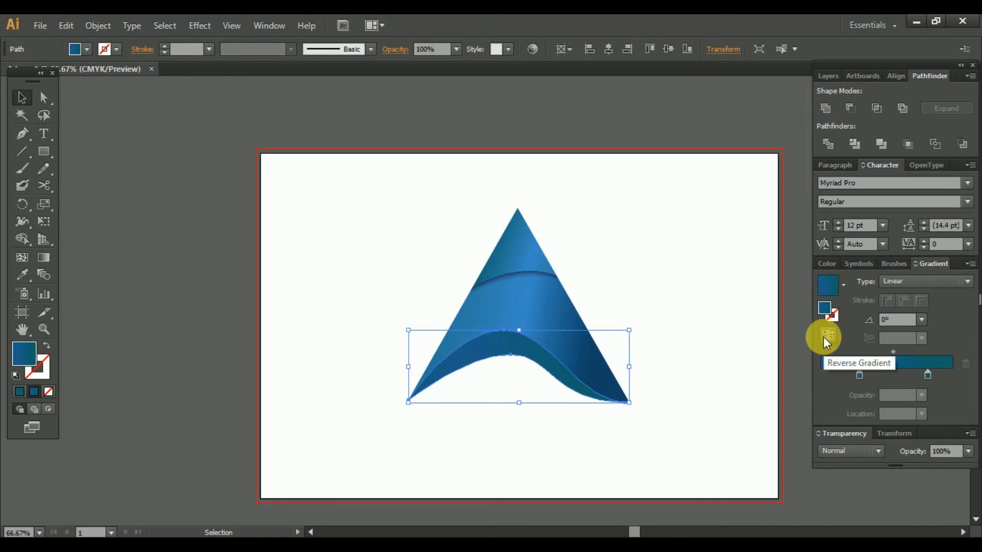
{"action": "left_click_drag", "start_coordinate": [859, 375], "coordinate": [852, 375]}
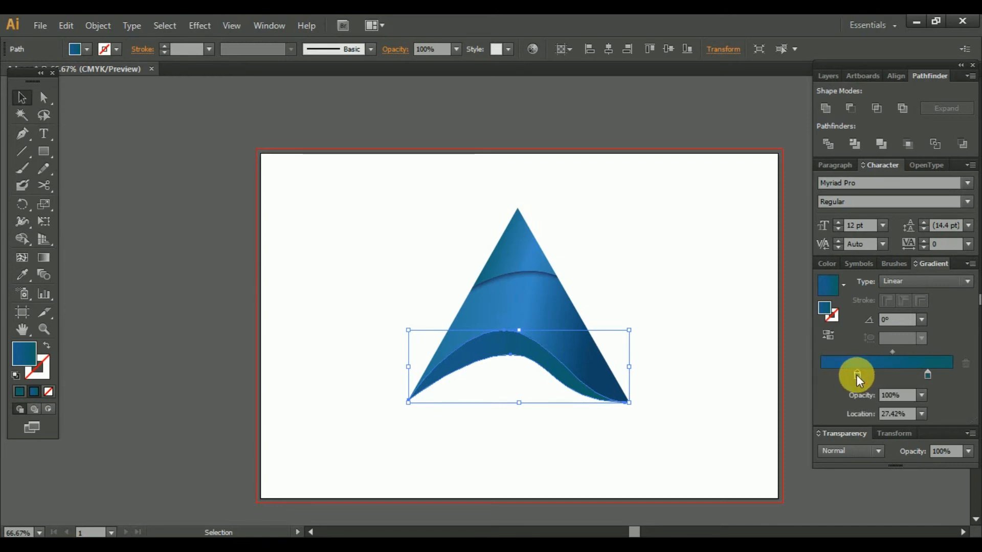
Recolour the bottom wave's teal gradient stop at 81.18% navy, with yellow 7% and black 66%
{"action": "double_click", "coordinate": [927, 375]}
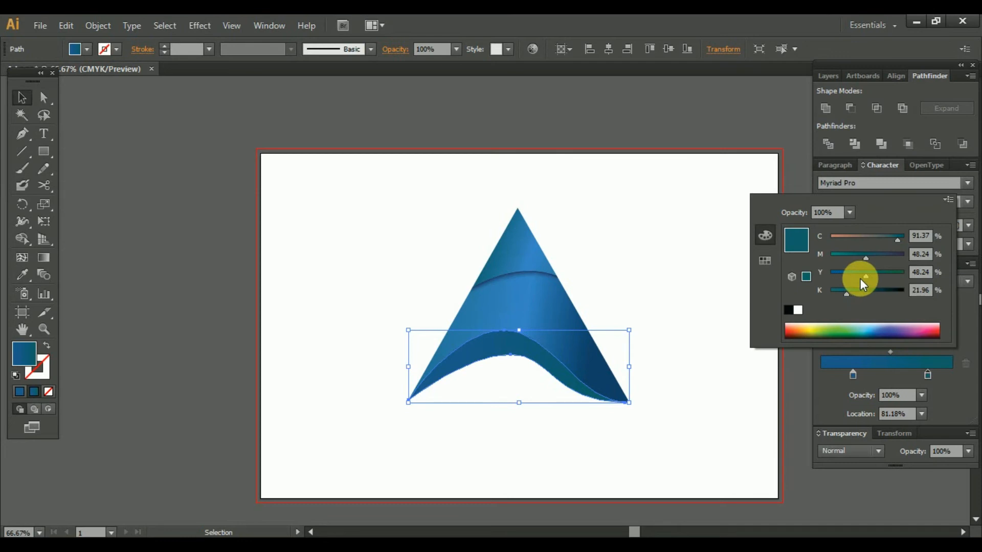
{"action": "left_click_drag", "start_coordinate": [860, 302], "coordinate": [879, 302]}
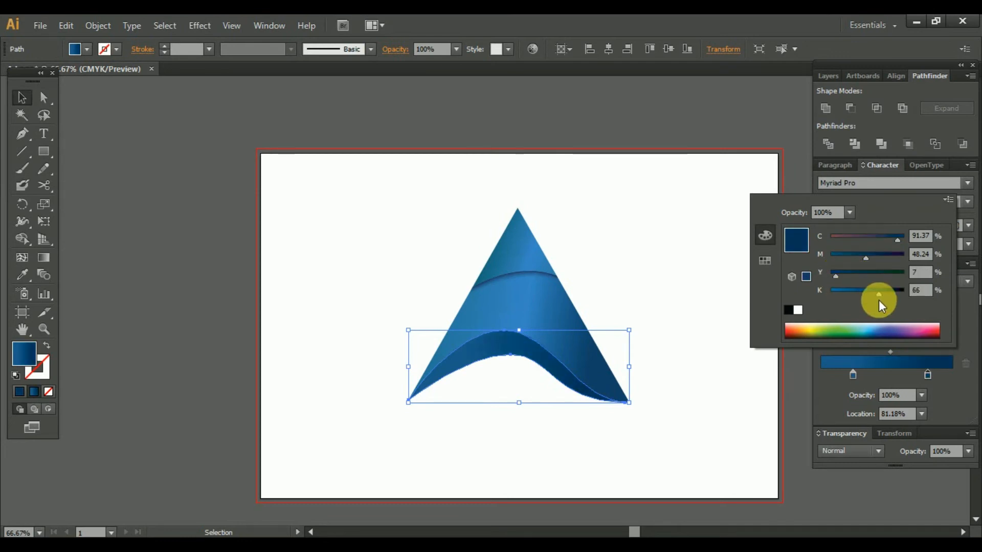
{"action": "left_click", "coordinate": [960, 385]}
Brighten the bottom wave's blue gradient stop at 24.19% by setting its black to 0%
{"action": "left_click", "coordinate": [853, 376]}
{"action": "double_click", "coordinate": [853, 376]}
{"action": "left_click_drag", "start_coordinate": [857, 295], "coordinate": [823, 293]}
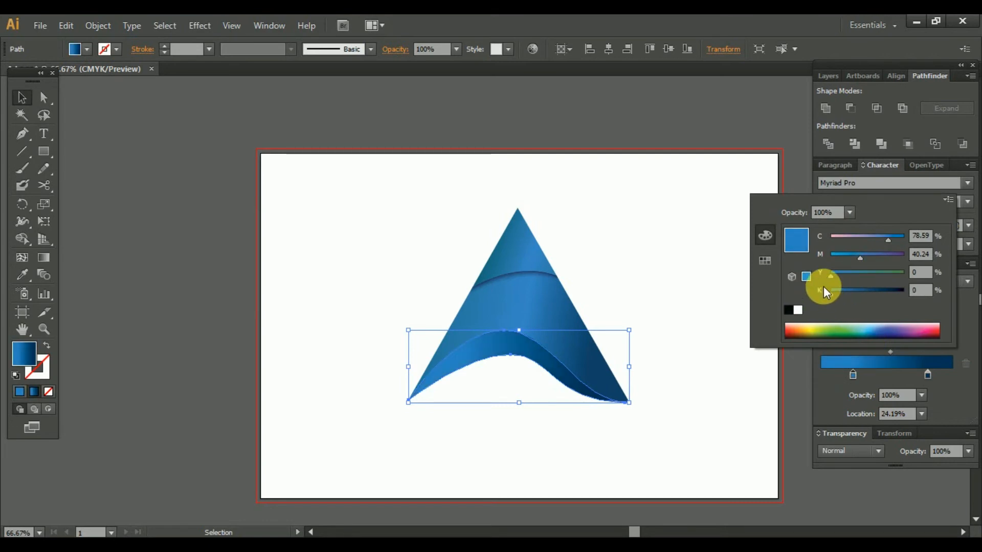
{"action": "left_click", "coordinate": [701, 347]}
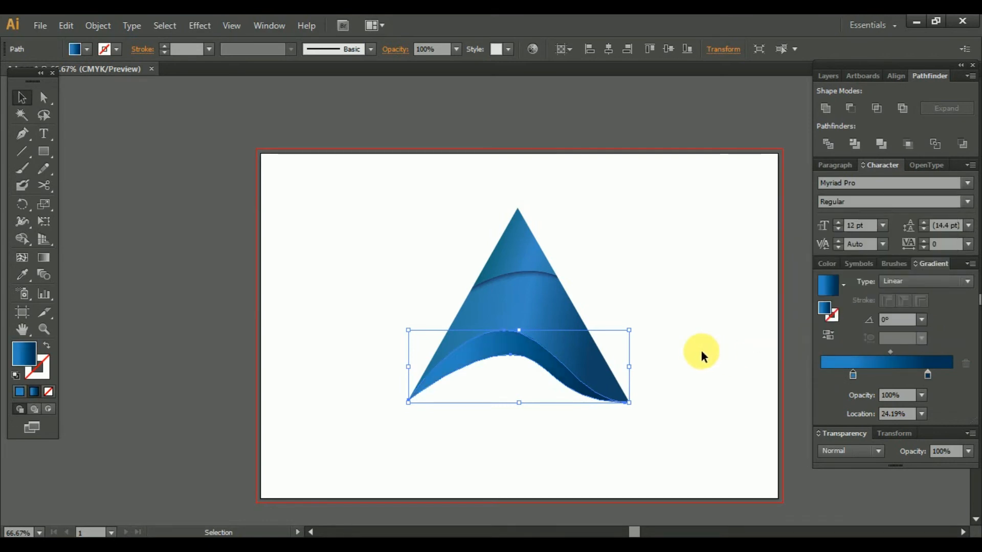
{"action": "left_click", "coordinate": [687, 370]}
{"action": "left_click", "coordinate": [572, 389]}
{"action": "left_click", "coordinate": [729, 394]}
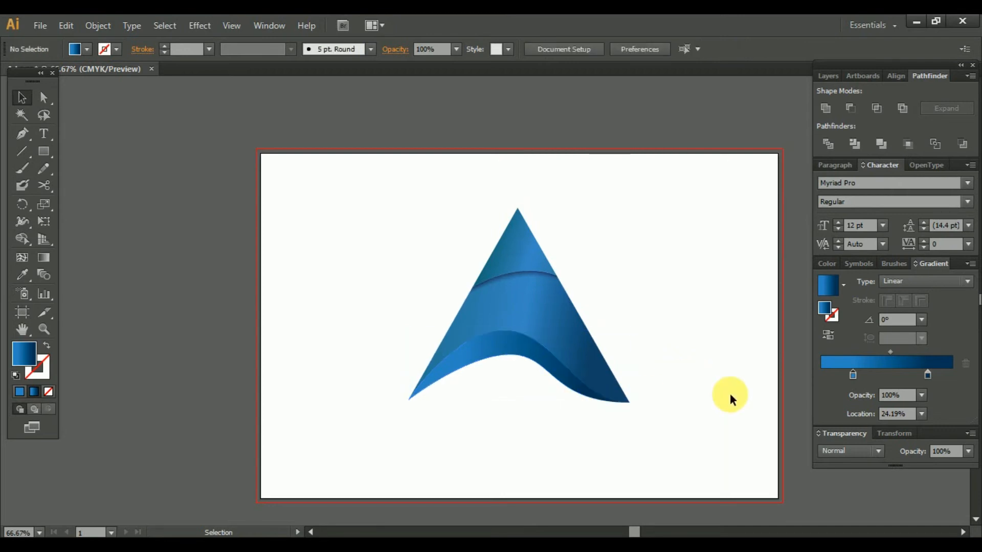
Isolate the bottom wave, add a gradient stop at 100% with 15% black, and move the dark navy stop to 73.66%
{"action": "left_click", "coordinate": [588, 390]}
{"action": "double_click", "coordinate": [520, 346]}
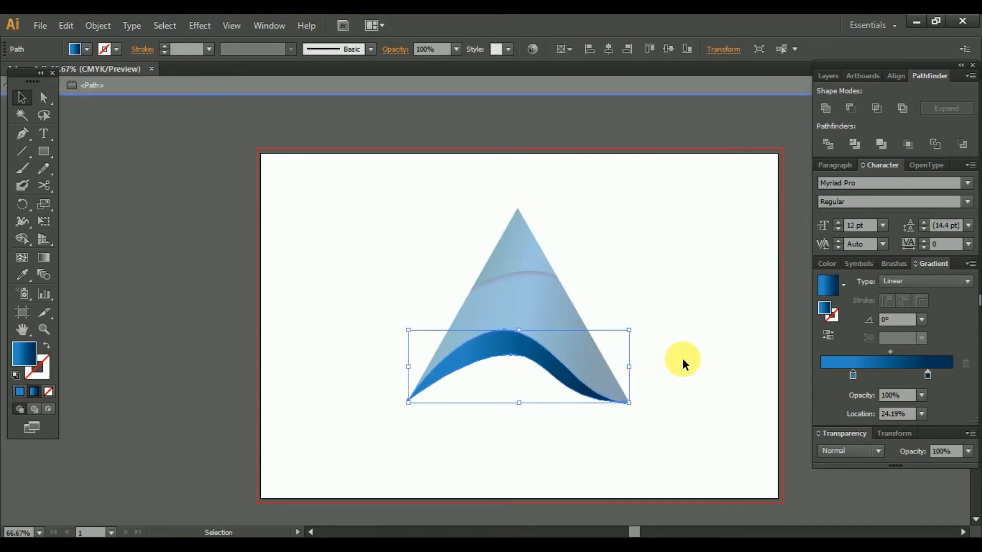
{"action": "left_click", "coordinate": [892, 378]}
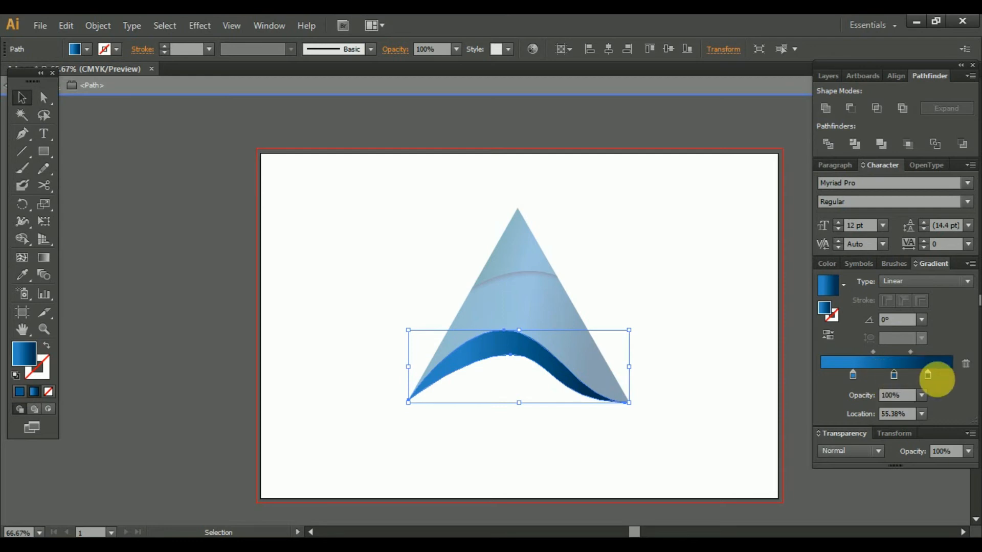
{"action": "left_click_drag", "start_coordinate": [901, 374], "coordinate": [975, 378]}
{"action": "left_click_drag", "start_coordinate": [888, 375], "coordinate": [920, 376]}
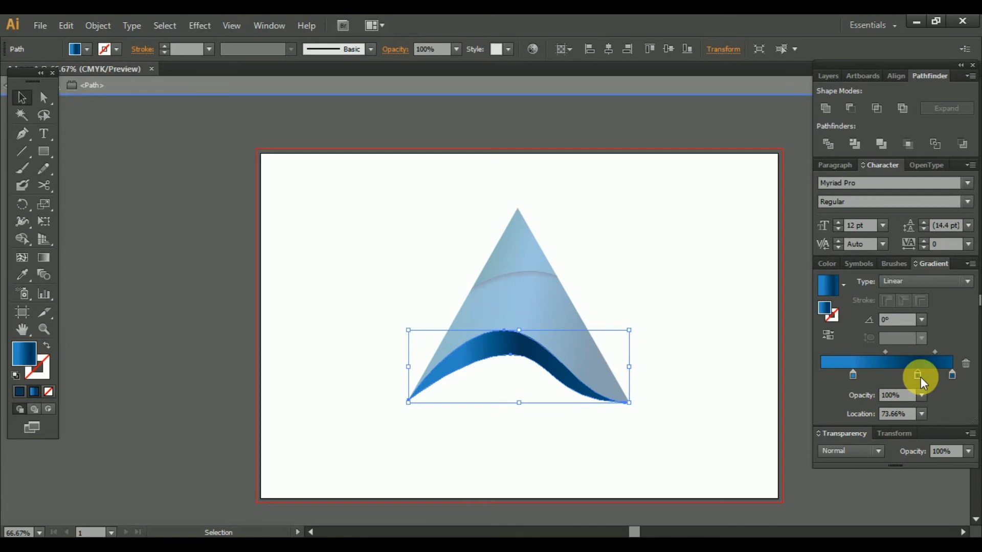
{"action": "double_click", "coordinate": [952, 375]}
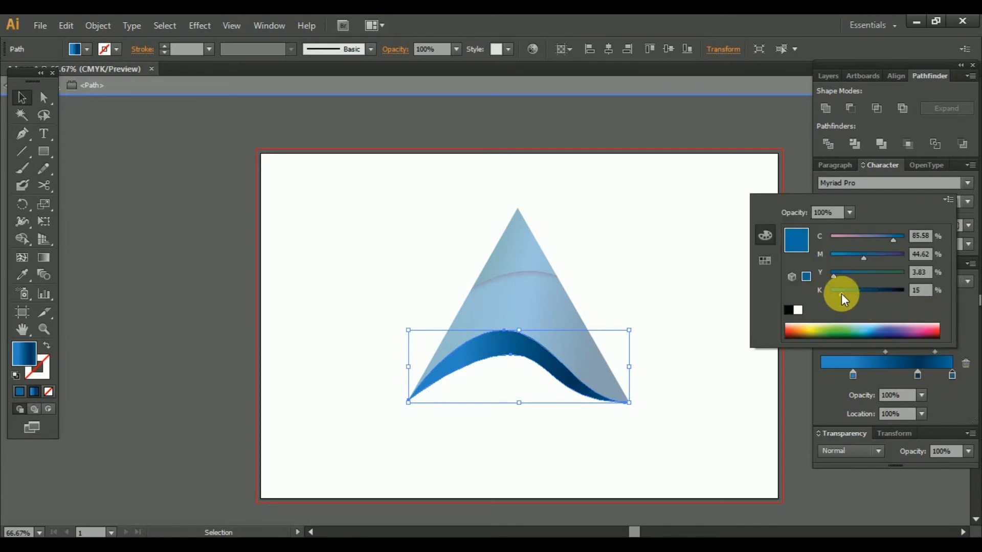
{"action": "left_click", "coordinate": [677, 325]}
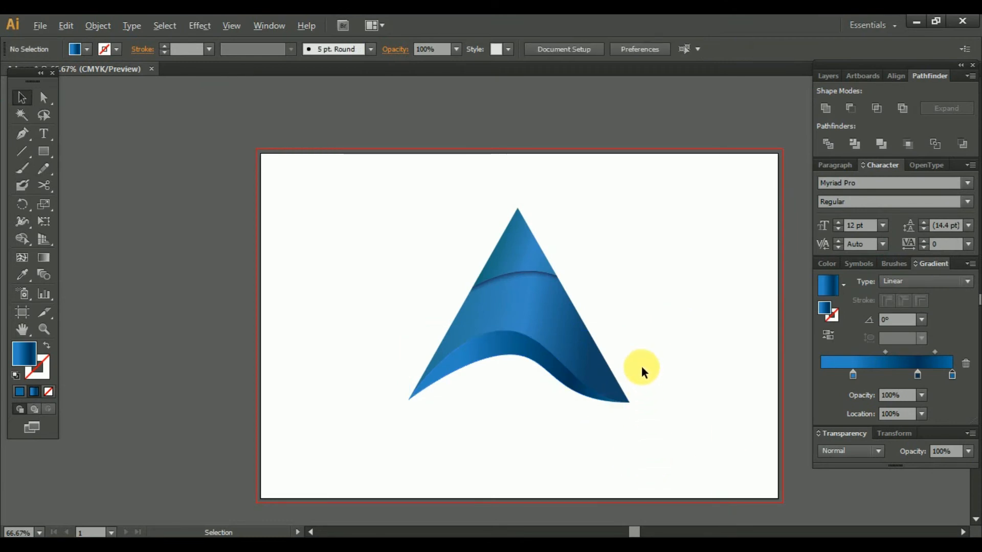
Place a duplicate of the logo's middle piece to the left of the logo
{"action": "scroll", "coordinate": [641, 366], "scroll_direction": "up", "scroll_amount": 1}
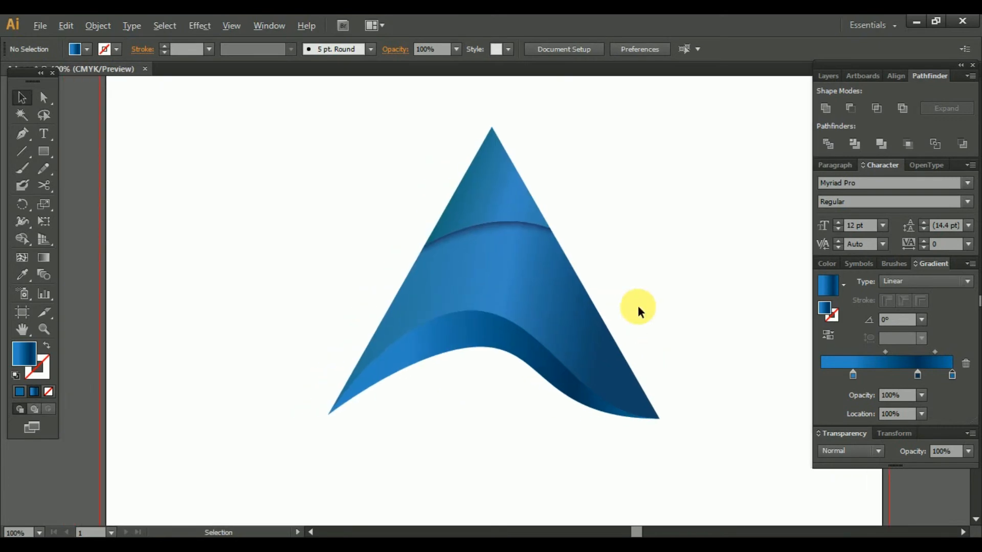
{"action": "scroll", "coordinate": [638, 306], "scroll_direction": "down", "scroll_amount": 1}
{"action": "left_click_drag", "start_coordinate": [637, 306], "coordinate": [535, 327]}
{"action": "left_click", "coordinate": [597, 305]}
{"action": "right_click", "coordinate": [524, 308]}
{"action": "left_click", "coordinate": [531, 315]}
{"action": "left_click", "coordinate": [112, 29]}
{"action": "left_click", "coordinate": [466, 153]}
{"action": "left_click_drag", "start_coordinate": [487, 305], "coordinate": [266, 292]}
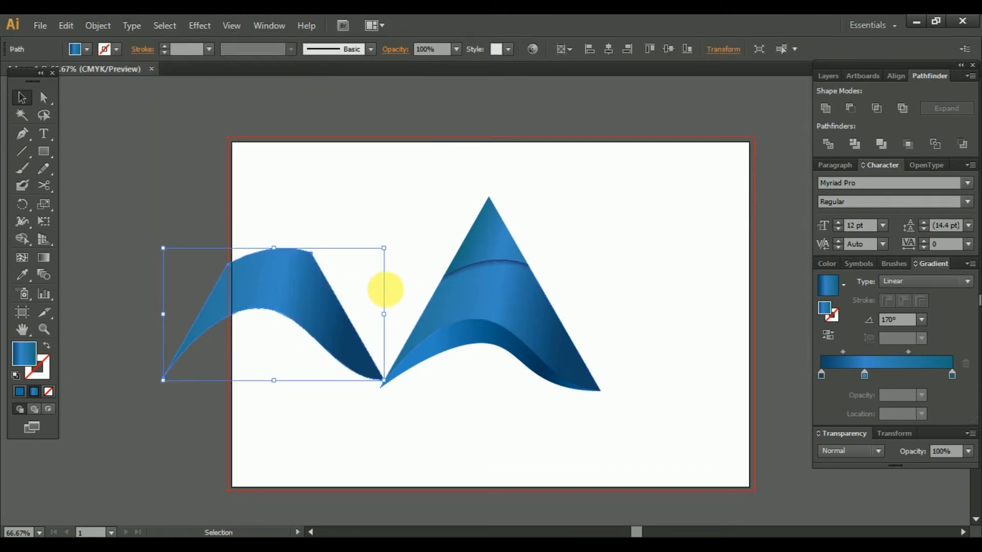
Move the logo and the duplicated middle piece to the right so both sit side by side on the artboard with a small gap
{"action": "left_click_drag", "start_coordinate": [386, 289], "coordinate": [635, 289]}
{"action": "left_click_drag", "start_coordinate": [562, 307], "coordinate": [417, 308]}
{"action": "left_click_drag", "start_coordinate": [624, 298], "coordinate": [518, 323]}
{"action": "left_click_drag", "start_coordinate": [563, 236], "coordinate": [716, 378]}
{"action": "left_click_drag", "start_coordinate": [745, 412], "coordinate": [659, 431]}
{"action": "left_click_drag", "start_coordinate": [617, 380], "coordinate": [745, 400]}
{"action": "left_click_drag", "start_coordinate": [588, 361], "coordinate": [682, 369]}
{"action": "left_click_drag", "start_coordinate": [355, 359], "coordinate": [579, 358]}
{"action": "left_click_drag", "start_coordinate": [567, 358], "coordinate": [503, 363]}
{"action": "left_click_drag", "start_coordinate": [503, 355], "coordinate": [570, 263]}
{"action": "left_click", "coordinate": [524, 243]}
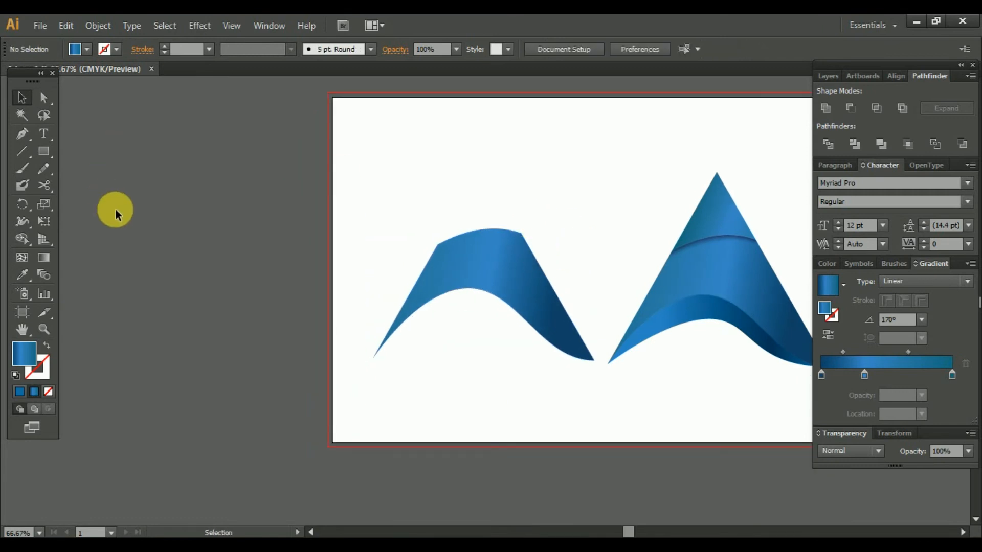
Draw an open arch over the duplicated piece with the Pen tool and give it a solid blue stroke and no fill
{"action": "left_click", "coordinate": [21, 151]}
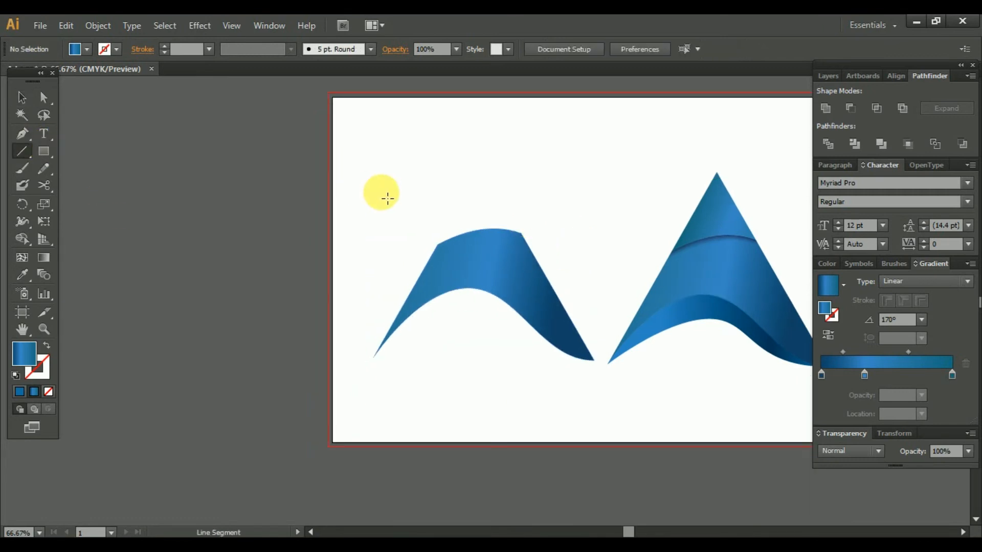
{"action": "left_click", "coordinate": [34, 132]}
{"action": "left_click", "coordinate": [381, 244]}
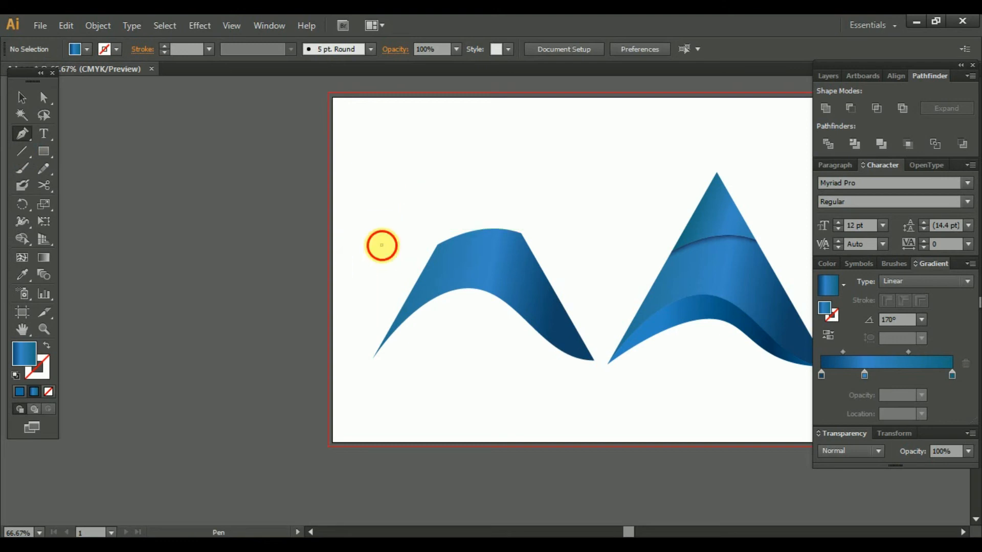
{"action": "left_click_drag", "start_coordinate": [571, 245], "coordinate": [643, 316]}
{"action": "left_click", "coordinate": [22, 97]}
{"action": "left_click", "coordinate": [21, 391]}
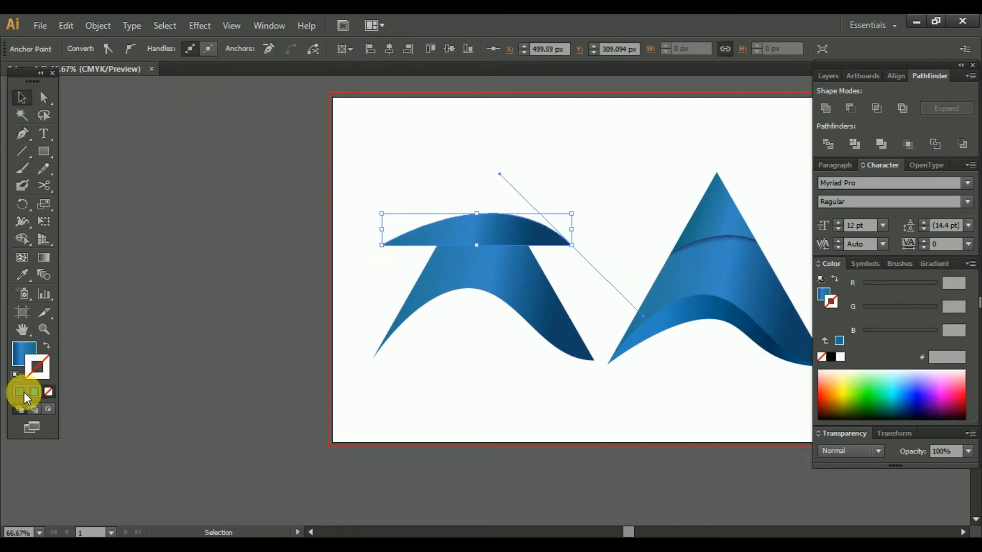
{"action": "key", "text": "shift+x"}
{"action": "key", "text": "x"}
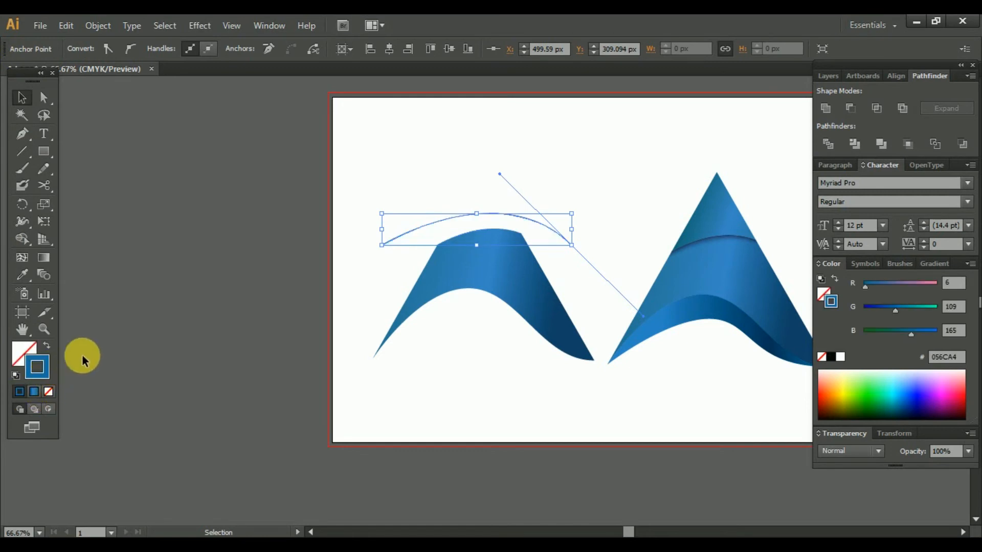
Set the stroke weight of the arch above the duplicated piece to 2 pt
{"action": "scroll", "coordinate": [398, 328], "scroll_direction": "right", "scroll_amount": 2}
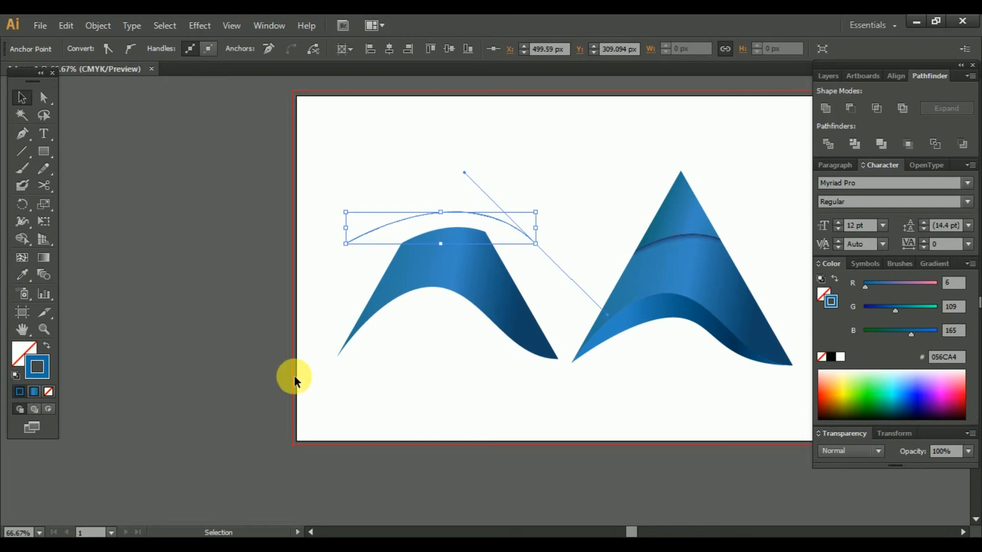
{"action": "left_click", "coordinate": [520, 233]}
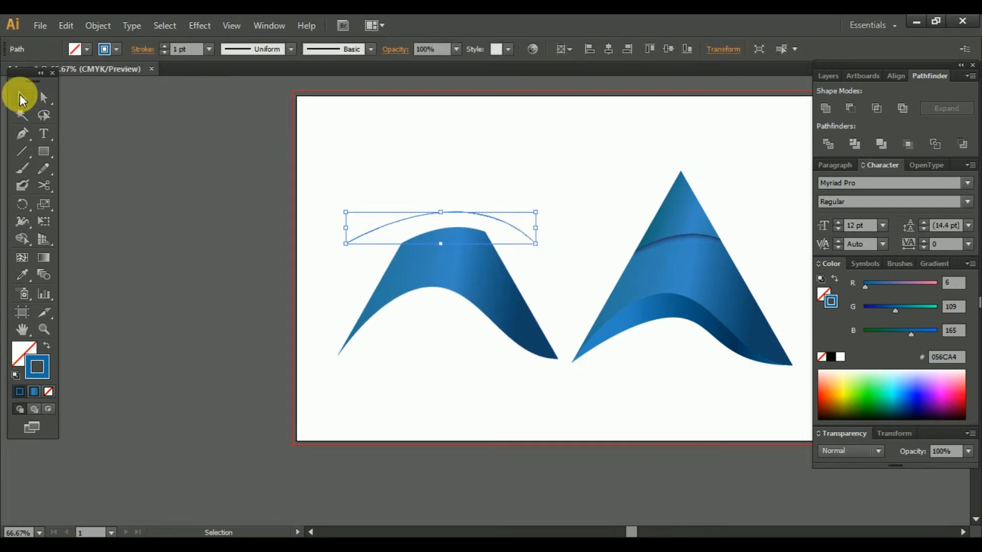
{"action": "scroll", "coordinate": [537, 239], "scroll_direction": "up", "scroll_amount": 3}
{"action": "left_click_drag", "start_coordinate": [526, 250], "coordinate": [587, 284]}
{"action": "scroll", "coordinate": [677, 235], "scroll_direction": "down", "scroll_amount": 2}
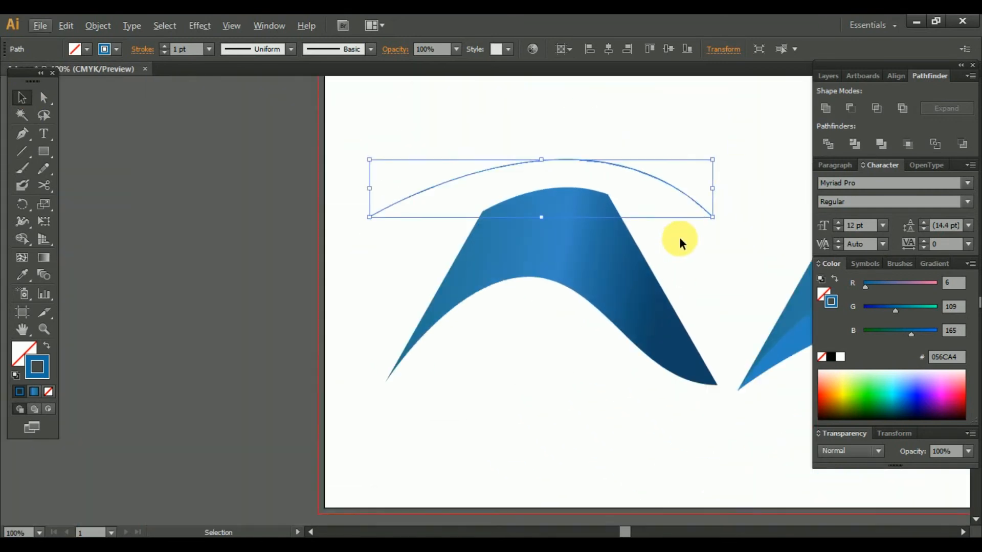
{"action": "left_click_drag", "start_coordinate": [678, 237], "coordinate": [615, 273]}
{"action": "left_click", "coordinate": [209, 50]}
{"action": "left_click", "coordinate": [231, 124]}
{"action": "left_click_drag", "start_coordinate": [516, 149], "coordinate": [495, 197]}
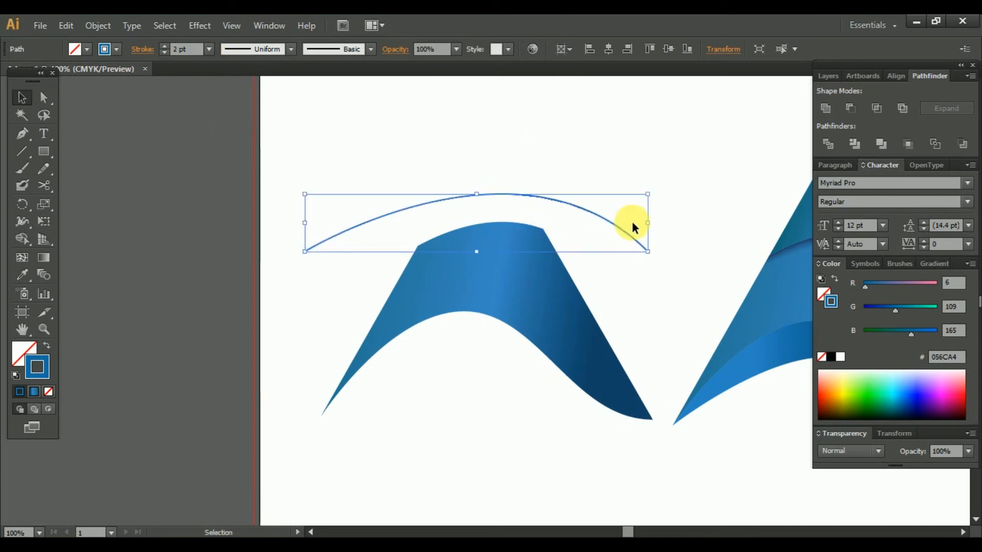
Apply the linear gradient to the arch's stroke, remove its teal end stop and move the light blue stop to 100%
{"action": "left_click", "coordinate": [631, 219]}
{"action": "scroll", "coordinate": [620, 223], "scroll_direction": "up", "scroll_amount": 2}
{"action": "left_click", "coordinate": [541, 238]}
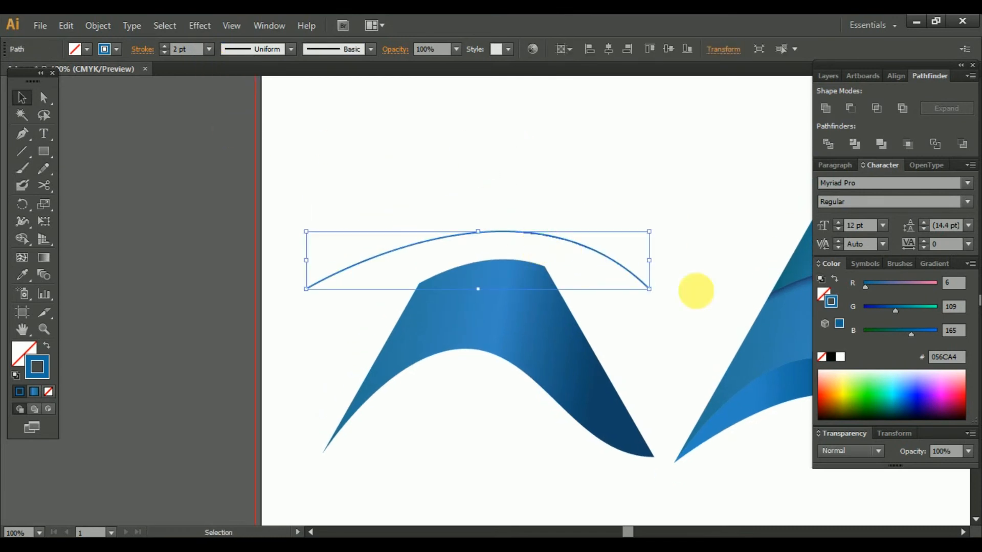
{"action": "left_click", "coordinate": [932, 263]}
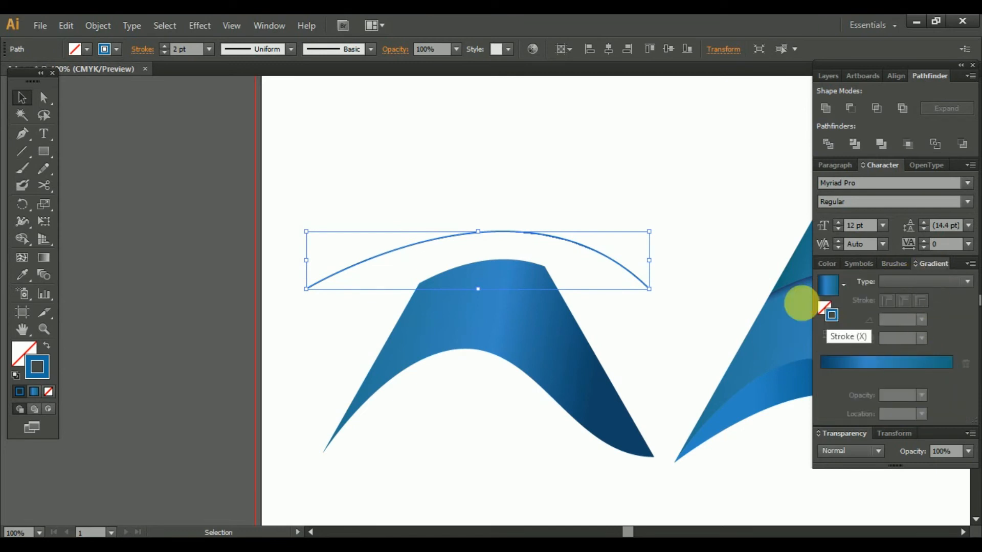
{"action": "left_click", "coordinate": [834, 289]}
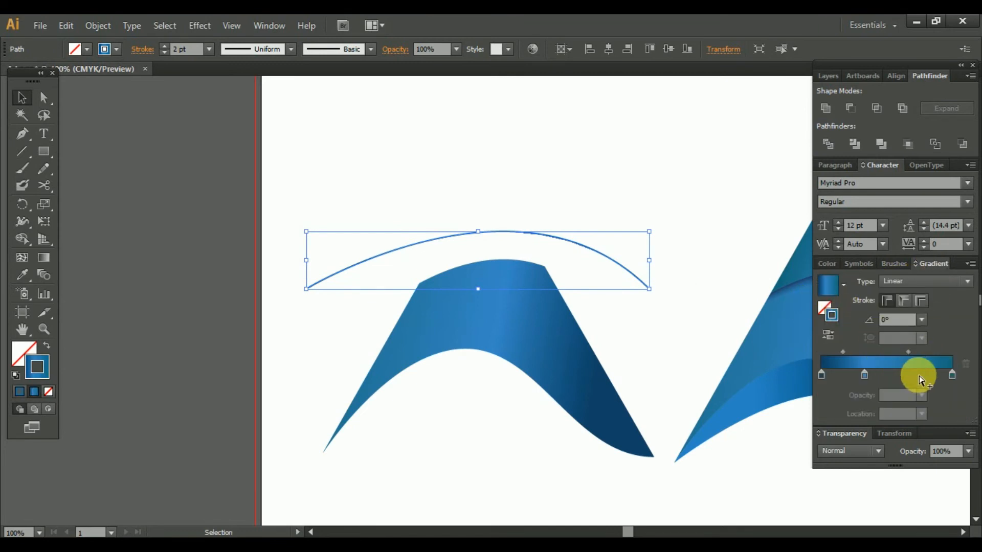
{"action": "left_click_drag", "start_coordinate": [951, 376], "coordinate": [958, 429]}
{"action": "left_click", "coordinate": [864, 376]}
{"action": "left_click_drag", "start_coordinate": [890, 380], "coordinate": [959, 387]}
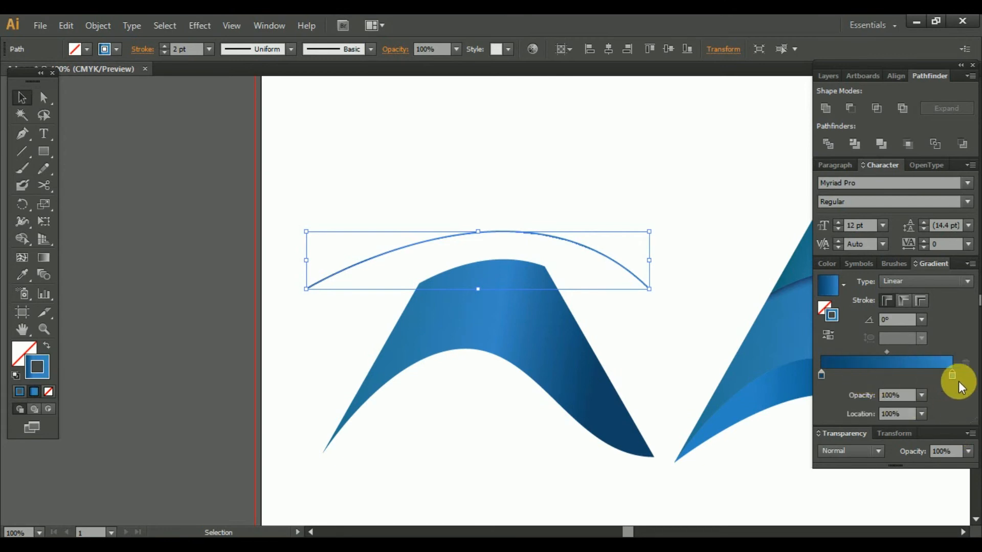
{"action": "left_click", "coordinate": [499, 190]}
Place a copy of the arch below the duplicated piece and scale the copy up so it extends past both sides of the piece
{"action": "scroll", "coordinate": [541, 217], "scroll_direction": "down", "scroll_amount": 1}
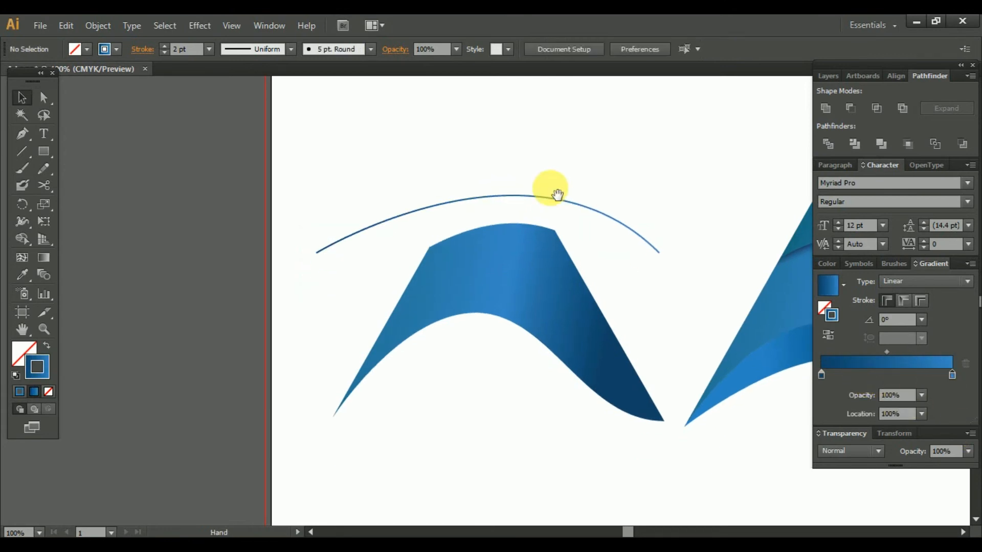
{"action": "scroll", "coordinate": [548, 199], "scroll_direction": "down", "scroll_amount": 2}
{"action": "left_click_drag", "start_coordinate": [555, 135], "coordinate": [561, 349]}
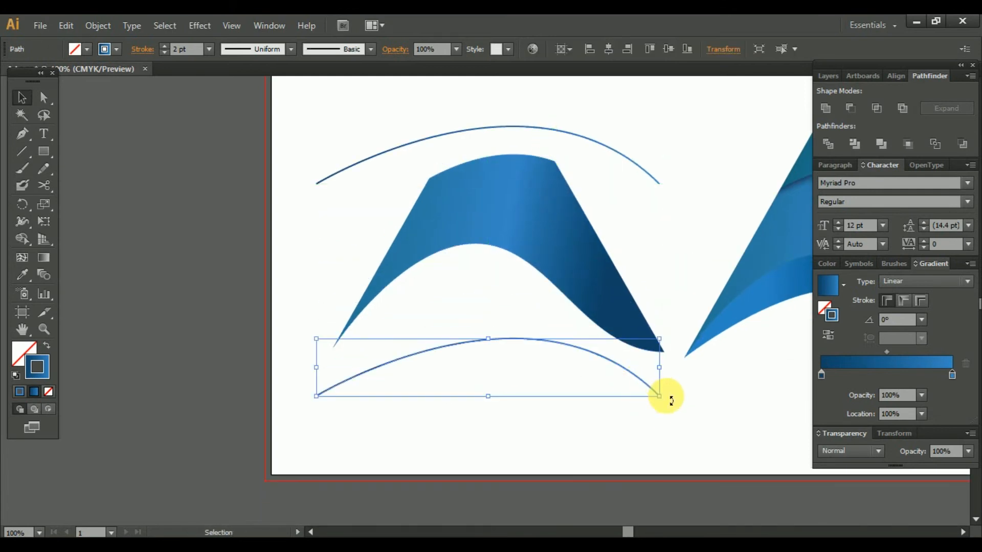
{"action": "left_click_drag", "start_coordinate": [659, 369], "coordinate": [677, 383]}
Reverse the stroke gradient of the lower arch
{"action": "left_click", "coordinate": [635, 193]}
{"action": "left_click", "coordinate": [620, 156]}
{"action": "left_click", "coordinate": [640, 365], "text": "shift"}
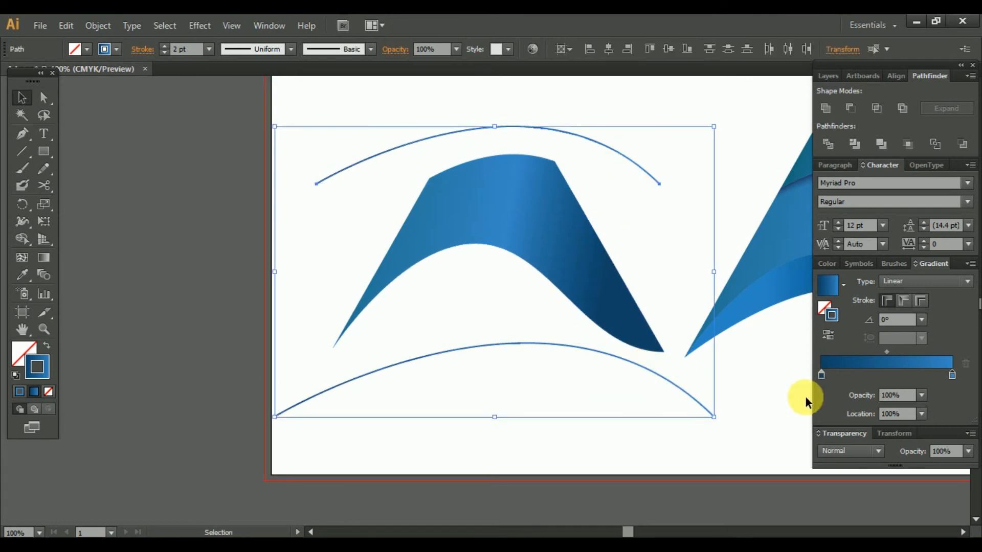
{"action": "left_click", "coordinate": [746, 406]}
{"action": "left_click", "coordinate": [704, 404]}
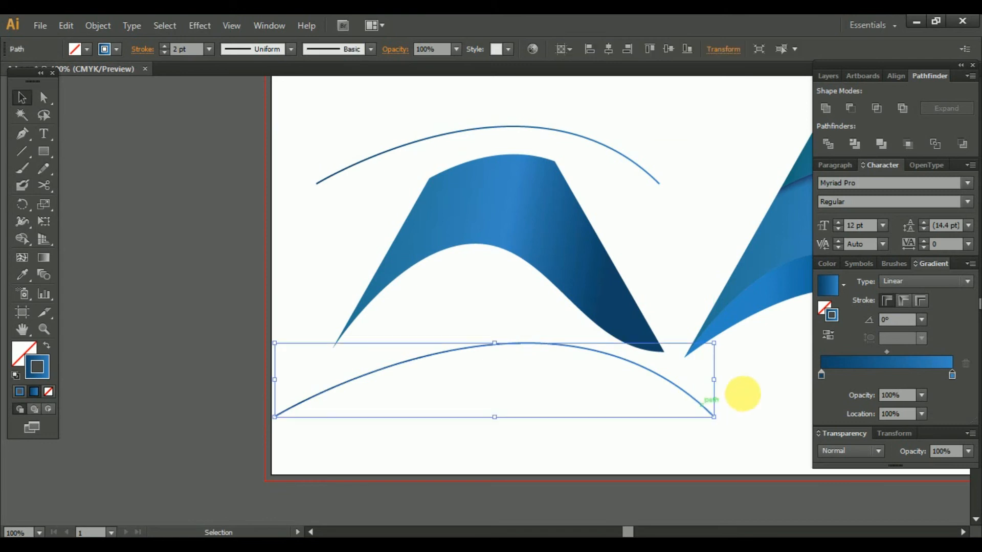
{"action": "left_click", "coordinate": [829, 337]}
{"action": "left_click", "coordinate": [736, 380]}
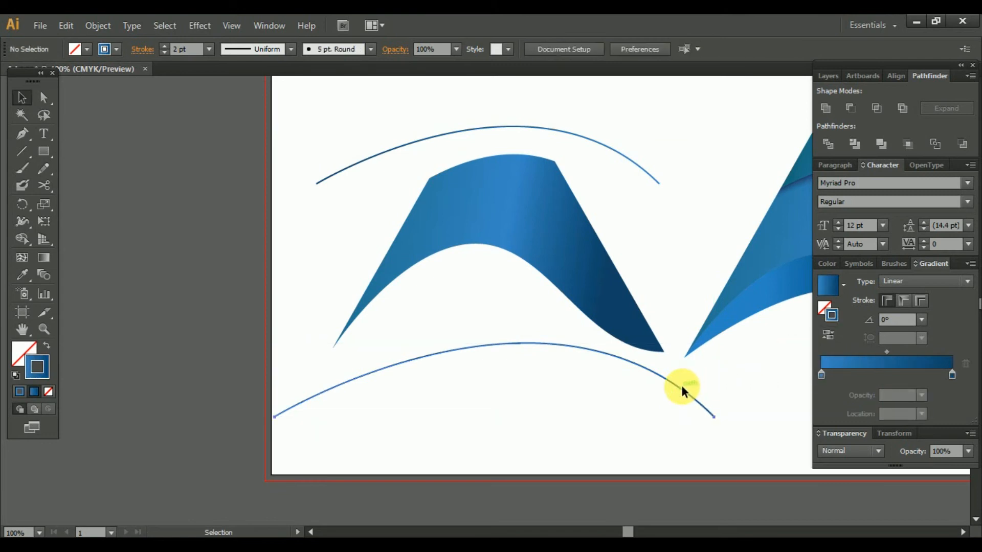
Select both arches and set the blend spacing to Specified Steps with 15 steps
{"action": "left_click", "coordinate": [680, 384]}
{"action": "left_click", "coordinate": [627, 164], "text": "shift"}
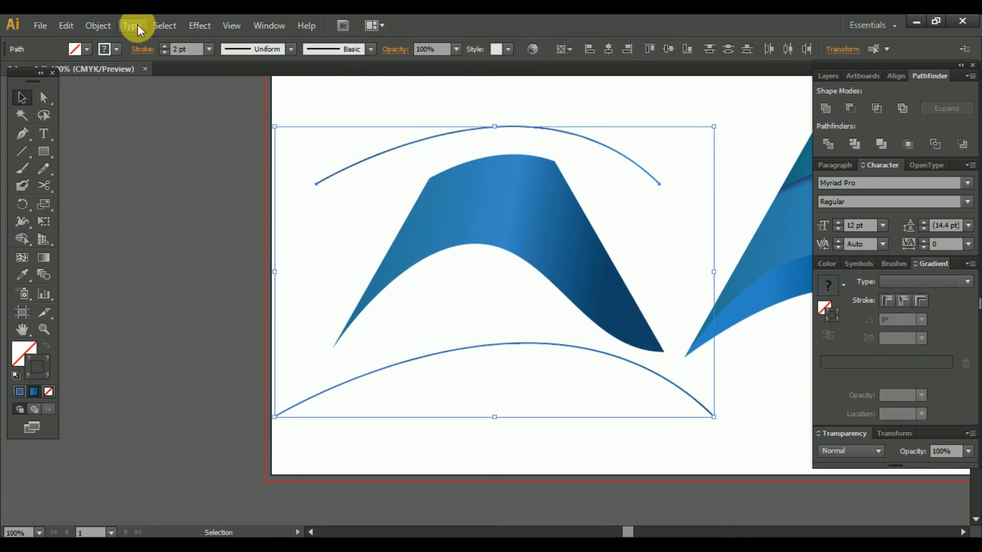
{"action": "left_click", "coordinate": [100, 25]}
{"action": "left_click", "coordinate": [212, 343]}
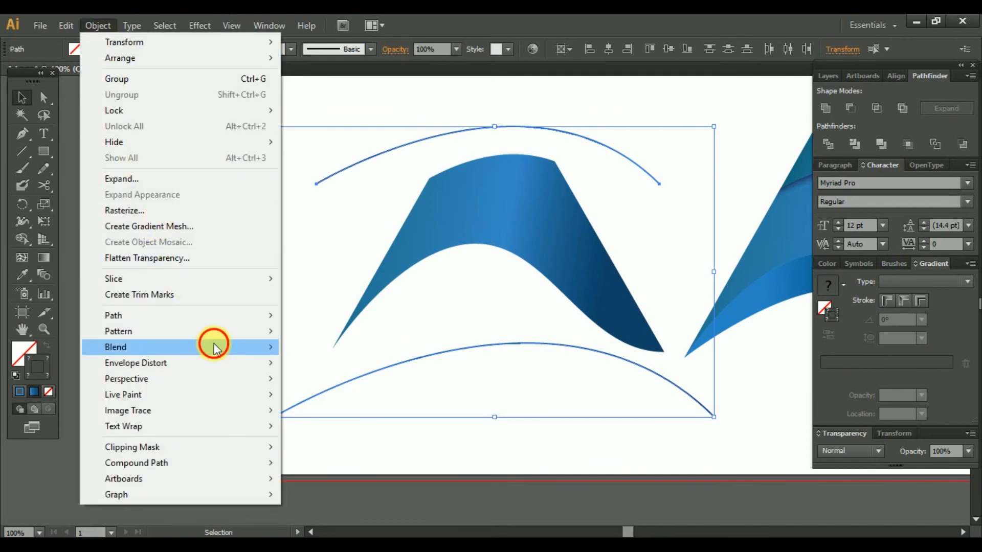
{"action": "left_click", "coordinate": [341, 384]}
{"action": "left_click", "coordinate": [718, 246]}
{"action": "left_click", "coordinate": [716, 276]}
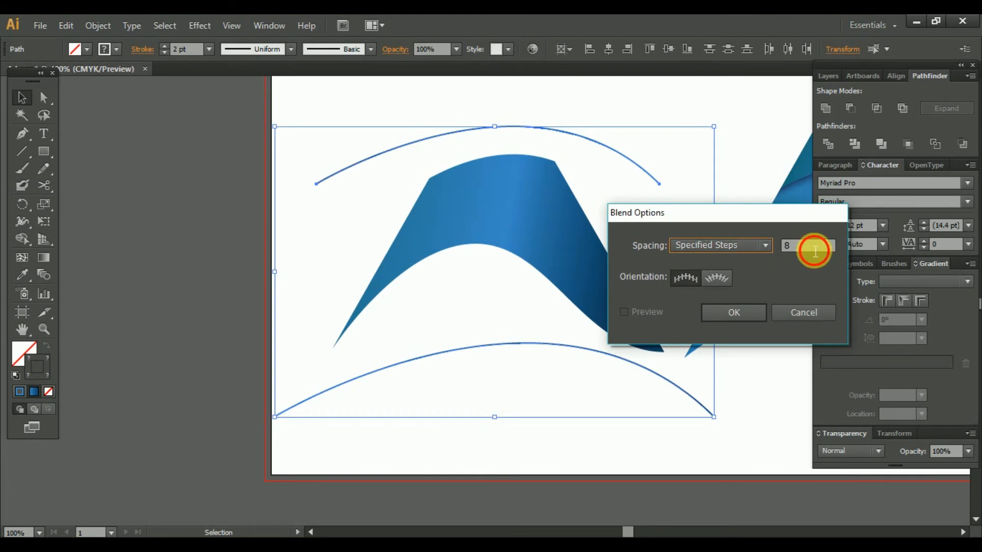
{"action": "left_click_drag", "start_coordinate": [812, 247], "coordinate": [782, 256]}
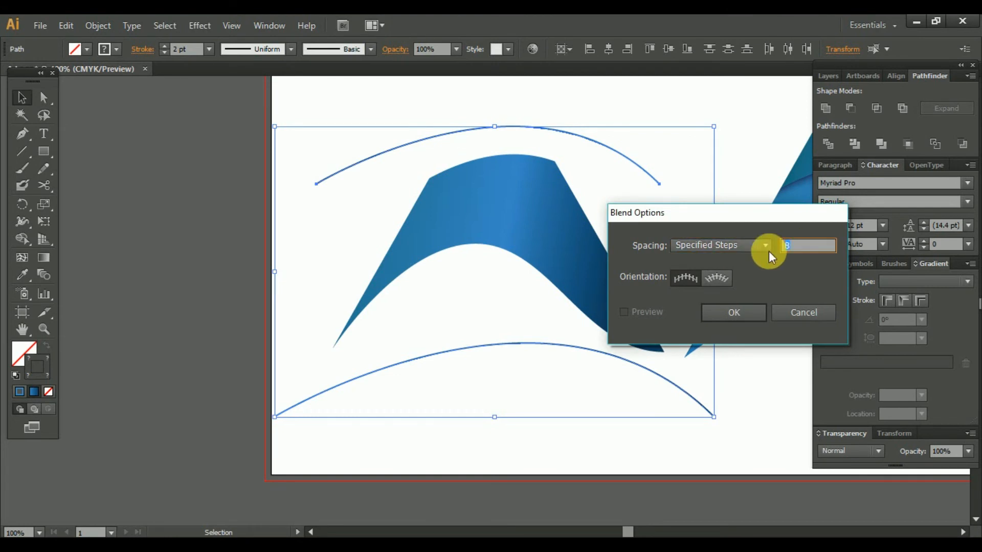
{"action": "type", "text": "15"}
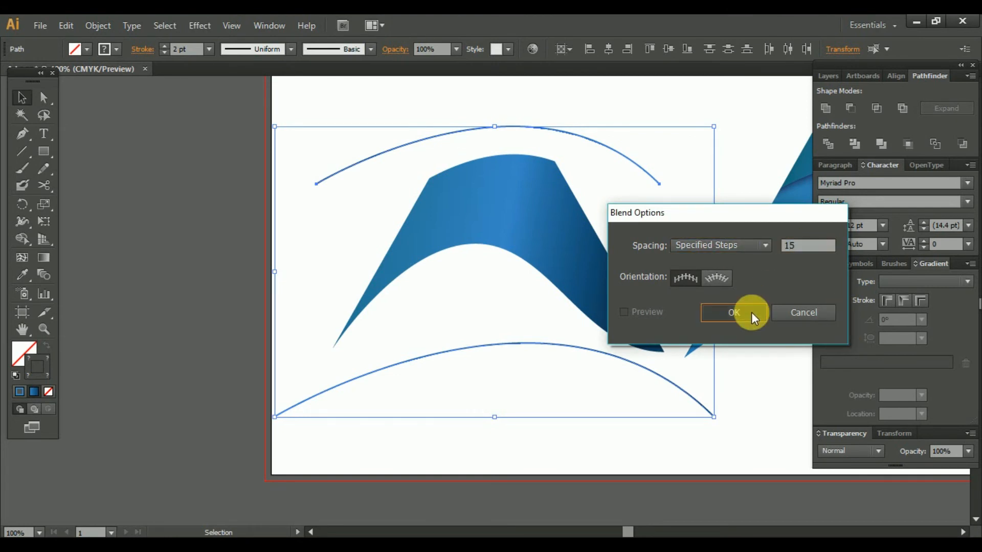
{"action": "left_click", "coordinate": [750, 312]}
Make a blend between the upper and lower arches
{"action": "left_click", "coordinate": [97, 25]}
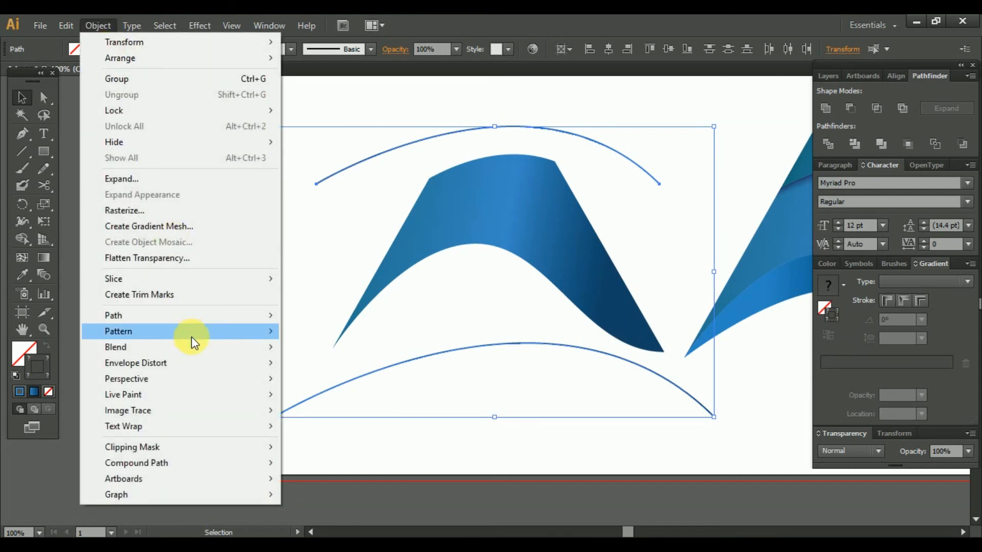
{"action": "mouse_move", "coordinate": [198, 344]}
{"action": "left_click", "coordinate": [362, 345]}
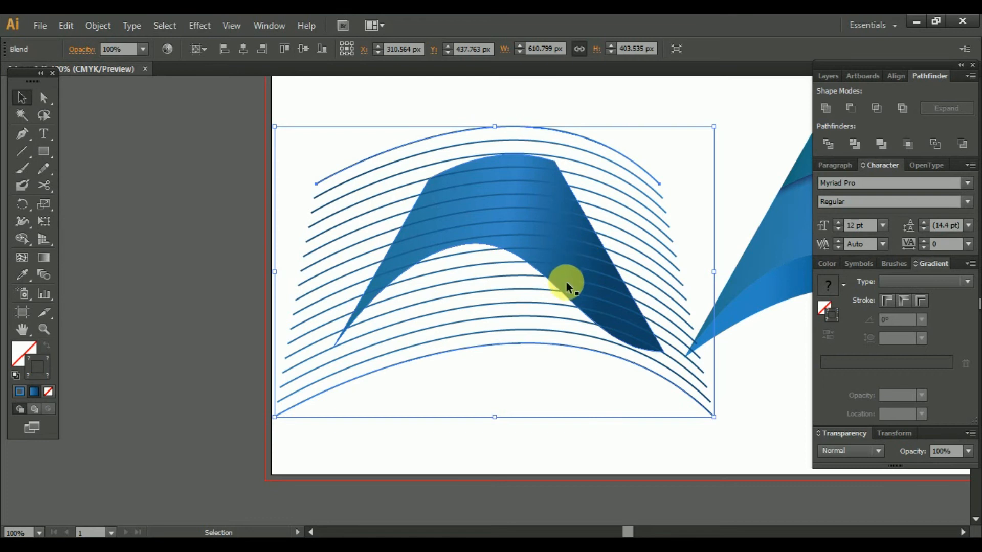
{"action": "scroll", "coordinate": [580, 235], "scroll_direction": "up", "scroll_amount": 2}
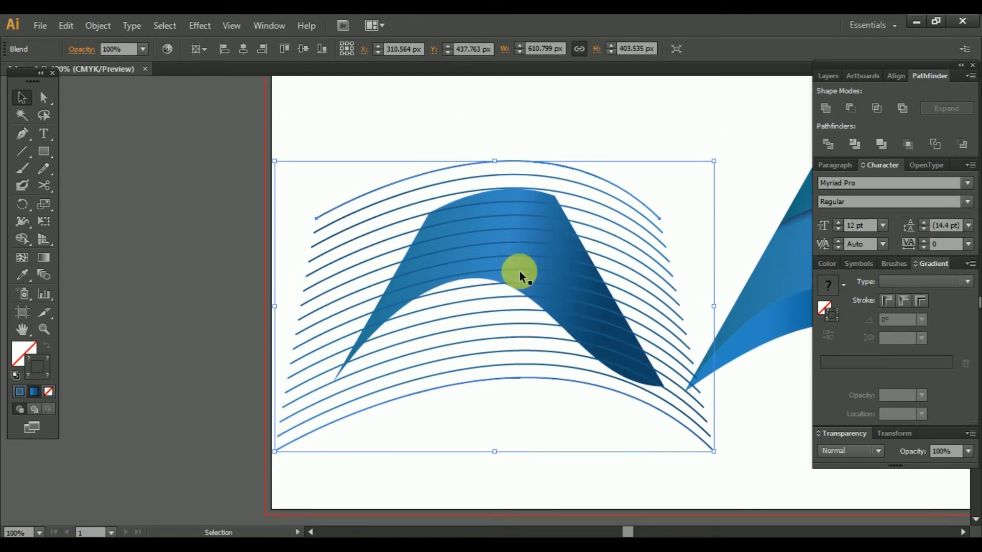
Move the lower arch's left end in beneath the piece's left tip and pull its curve handle up to steepen the arch
{"action": "left_click", "coordinate": [43, 97]}
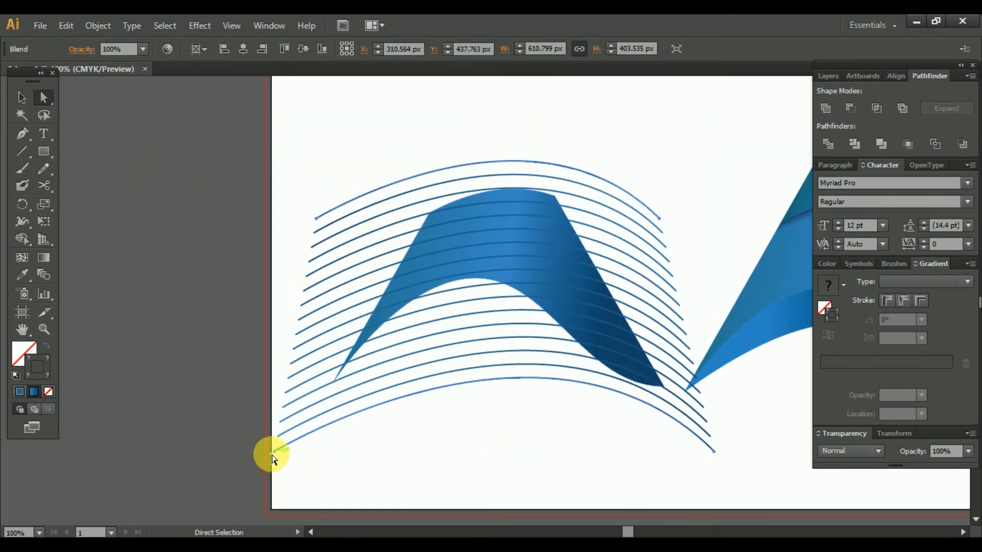
{"action": "left_click_drag", "start_coordinate": [275, 451], "coordinate": [334, 393]}
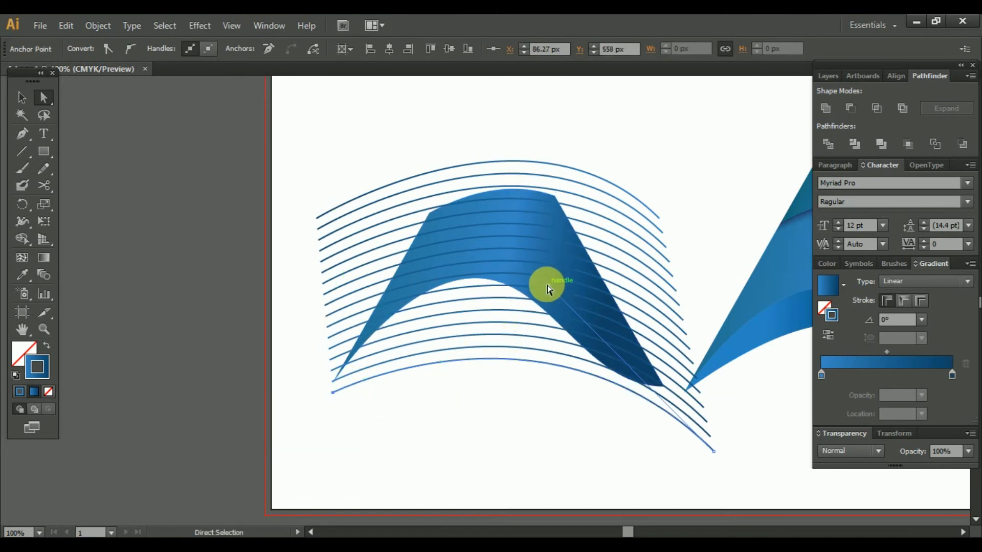
{"action": "left_click_drag", "start_coordinate": [551, 290], "coordinate": [505, 209]}
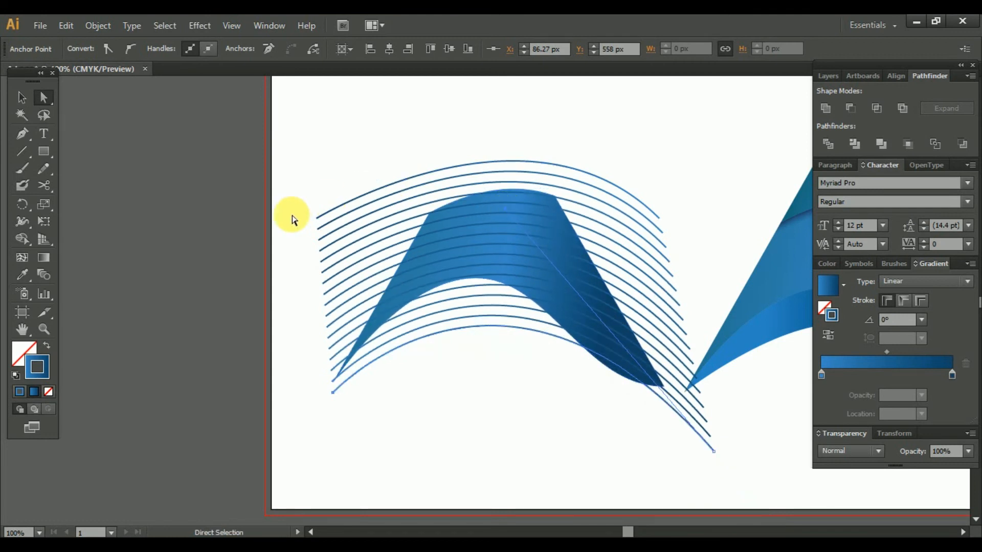
Move the upper arch's left end slightly up and outward and pull its curve handle left to shift the crest leftward
{"action": "left_click_drag", "start_coordinate": [314, 216], "coordinate": [305, 198]}
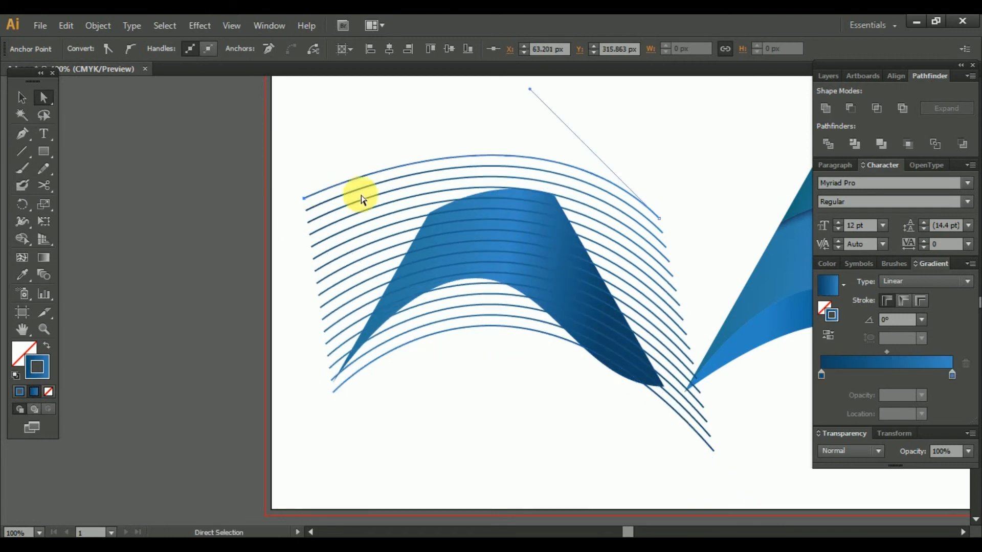
{"action": "left_click_drag", "start_coordinate": [530, 94], "coordinate": [378, 198]}
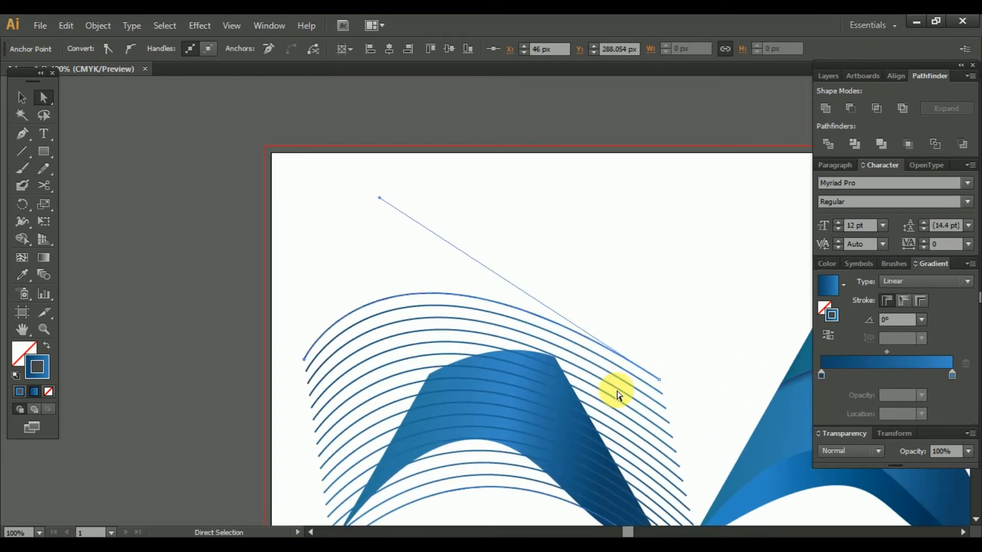
{"action": "scroll", "coordinate": [611, 391], "scroll_direction": "down", "scroll_amount": 3}
Adjust the right ends of both arches, bringing the lower one inward near the piece's right tip so the blend lines cover the piece
{"action": "left_click_drag", "start_coordinate": [661, 264], "coordinate": [596, 249]}
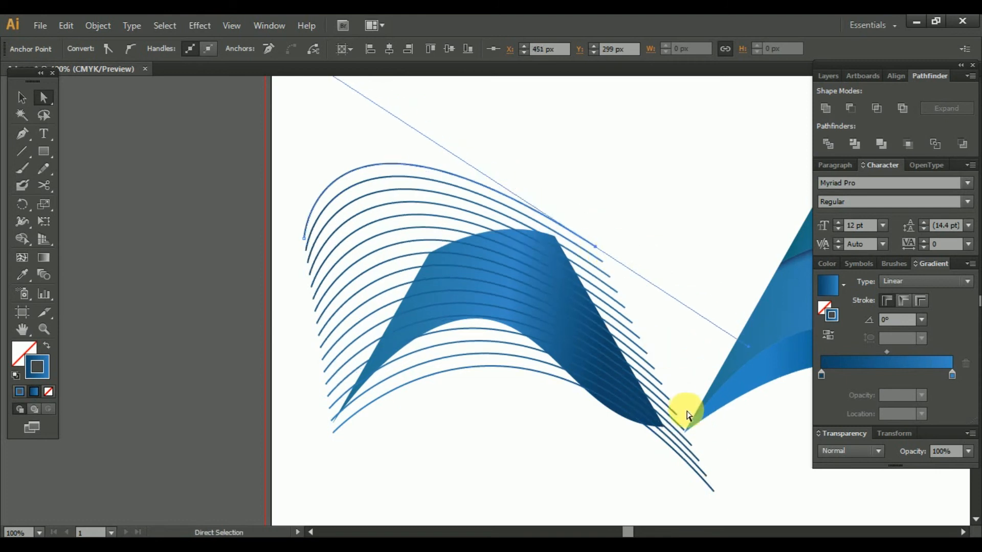
{"action": "left_click", "coordinate": [715, 494]}
{"action": "left_click_drag", "start_coordinate": [713, 494], "coordinate": [669, 471]}
{"action": "left_click_drag", "start_coordinate": [595, 248], "coordinate": [659, 273]}
{"action": "left_click_drag", "start_coordinate": [668, 473], "coordinate": [675, 471]}
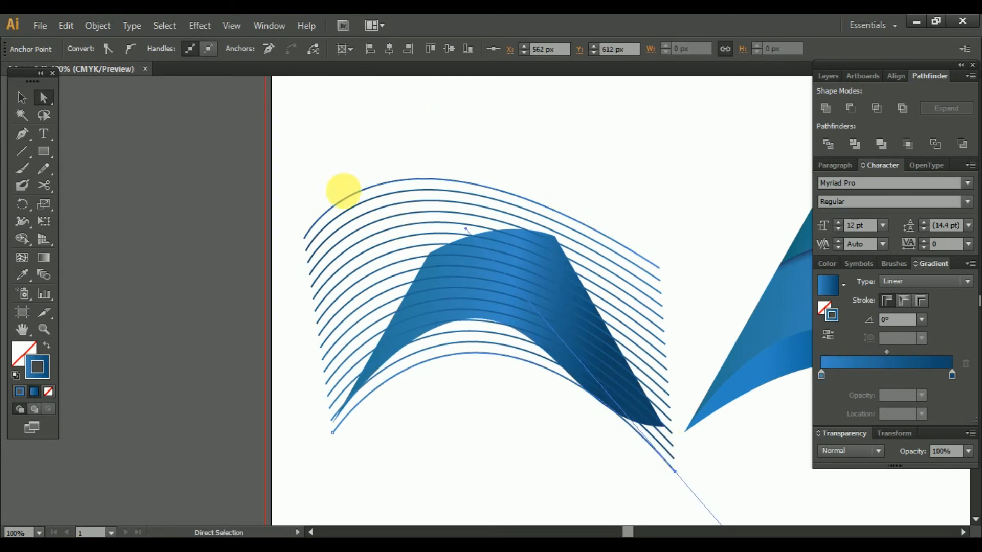
Bring the separate copy of the middle piece to the front of the blended lines
{"action": "left_click", "coordinate": [21, 96]}
{"action": "left_click", "coordinate": [582, 128]}
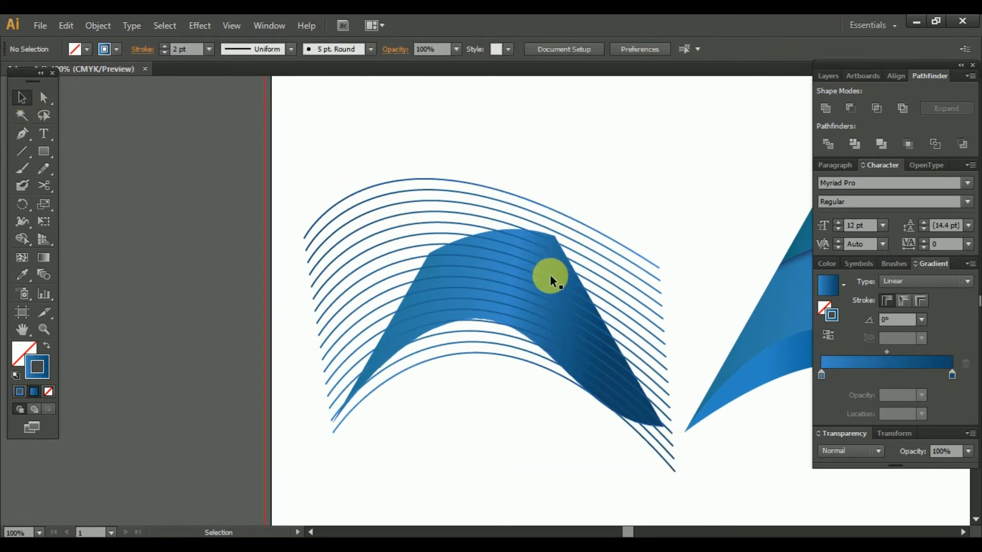
{"action": "left_click", "coordinate": [551, 277]}
{"action": "right_click", "coordinate": [551, 277]}
{"action": "mouse_move", "coordinate": [673, 465]}
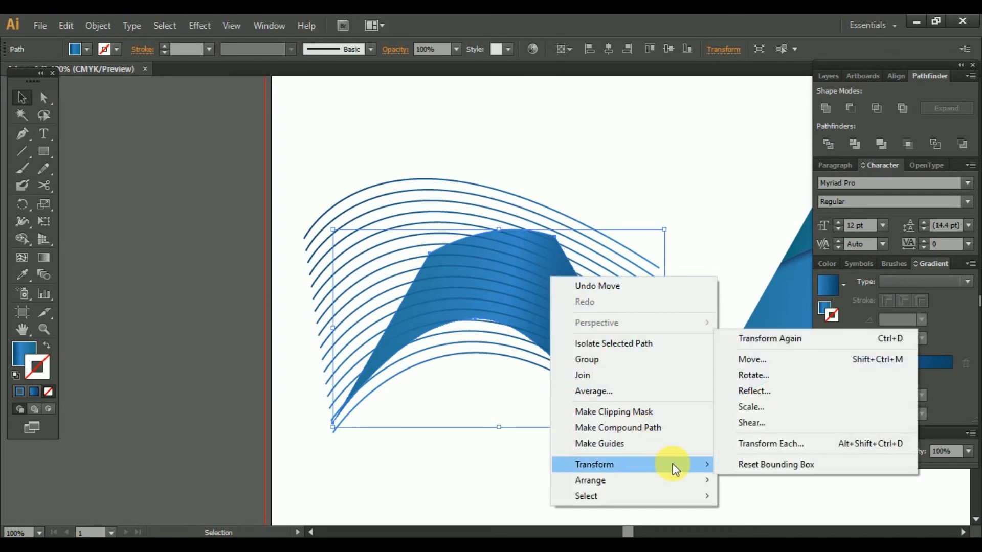
{"action": "mouse_move", "coordinate": [701, 481]}
{"action": "left_click", "coordinate": [739, 479]}
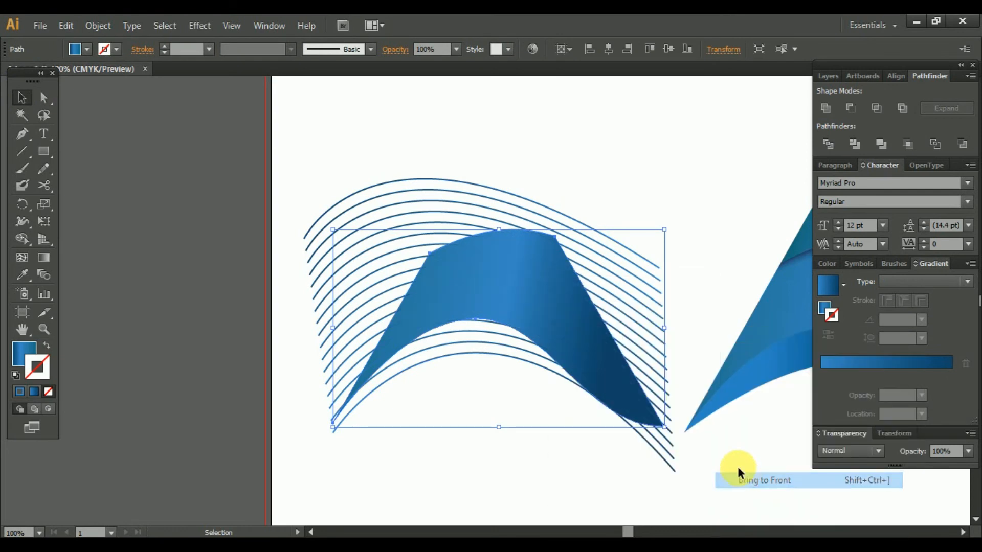
Make a clipping mask from the middle-piece copy and the blended lines
{"action": "left_click", "coordinate": [574, 366], "text": "shift"}
{"action": "right_click", "coordinate": [510, 286]}
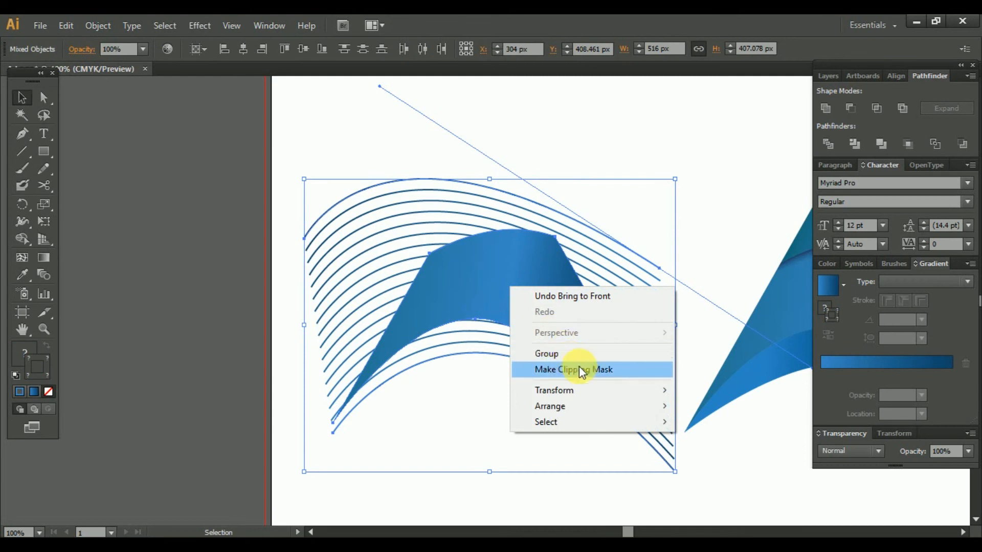
{"action": "left_click", "coordinate": [580, 370]}
{"action": "left_click", "coordinate": [623, 197]}
Move the clipped line texture onto the logo so it lines up with the middle piece
{"action": "left_click_drag", "start_coordinate": [677, 192], "coordinate": [425, 198]}
{"action": "left_click_drag", "start_coordinate": [334, 306], "coordinate": [696, 307]}
{"action": "left_click", "coordinate": [736, 260]}
{"action": "left_click_drag", "start_coordinate": [723, 195], "coordinate": [646, 222]}
{"action": "scroll", "coordinate": [579, 320], "scroll_direction": "up", "scroll_amount": 2}
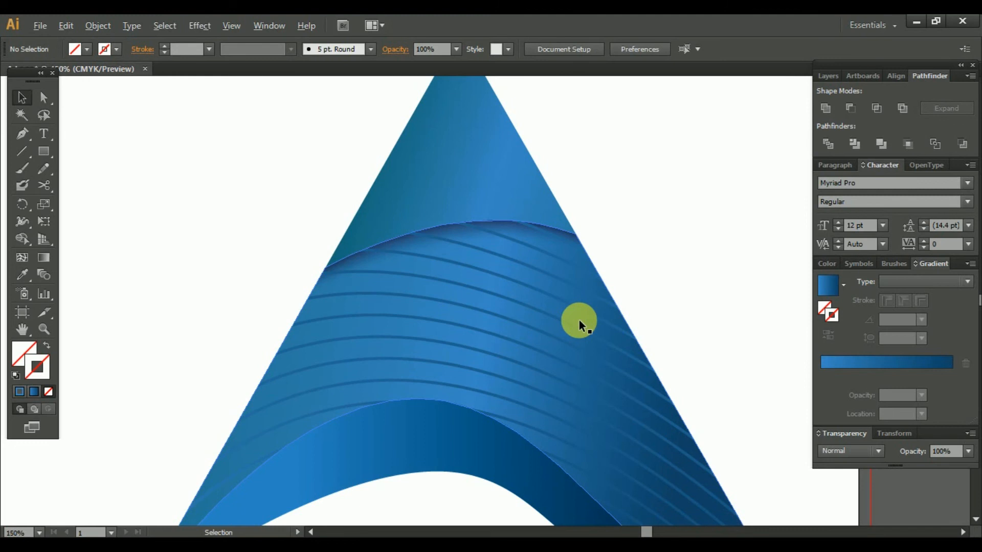
Bring the logo's top triangular piece to the front
{"action": "scroll", "coordinate": [579, 320], "scroll_direction": "down", "scroll_amount": 2}
{"action": "right_click", "coordinate": [518, 237]}
{"action": "mouse_move", "coordinate": [622, 440]}
{"action": "left_click", "coordinate": [725, 441]}
{"action": "left_click", "coordinate": [401, 169]}
Select the entire artwork and move it slightly upward on the artboard
{"action": "key", "text": "ctrl+a"}
{"action": "left_click_drag", "start_coordinate": [561, 412], "coordinate": [551, 353]}
{"action": "scroll", "coordinate": [664, 352], "scroll_direction": "down", "scroll_amount": 1}
{"action": "left_click", "coordinate": [664, 352]}
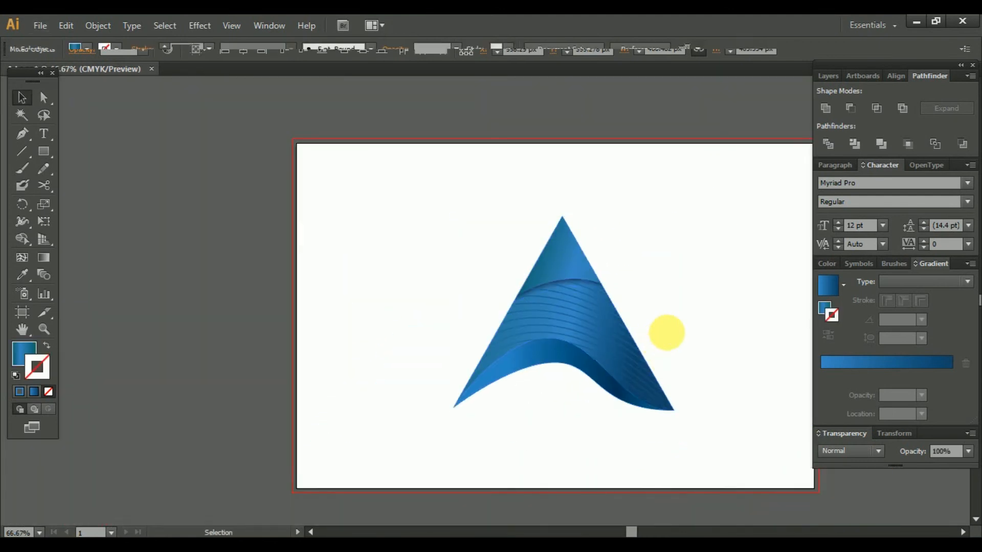
{"action": "scroll", "coordinate": [663, 329], "scroll_direction": "up", "scroll_amount": 2}
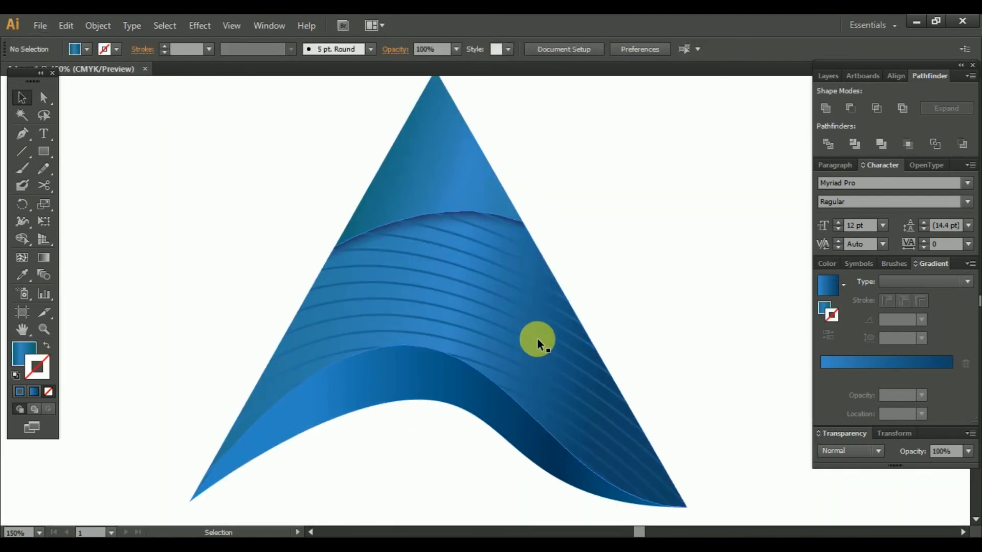
{"action": "scroll", "coordinate": [537, 338], "scroll_direction": "down", "scroll_amount": 3}
{"action": "scroll", "coordinate": [542, 370], "scroll_direction": "up", "scroll_amount": 2}
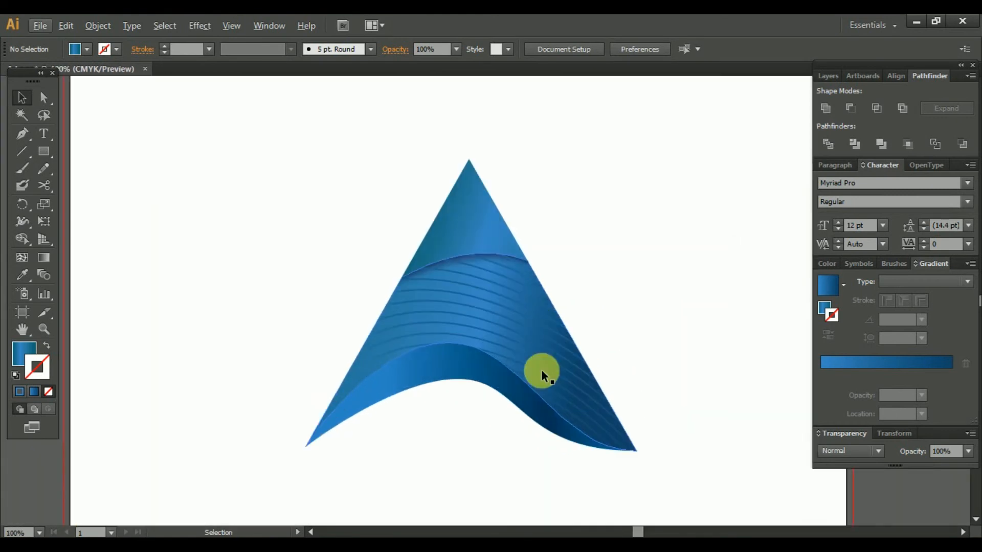
Copy the logo's lower wave piece and paste the copy in front of it
{"action": "left_click", "coordinate": [446, 331]}
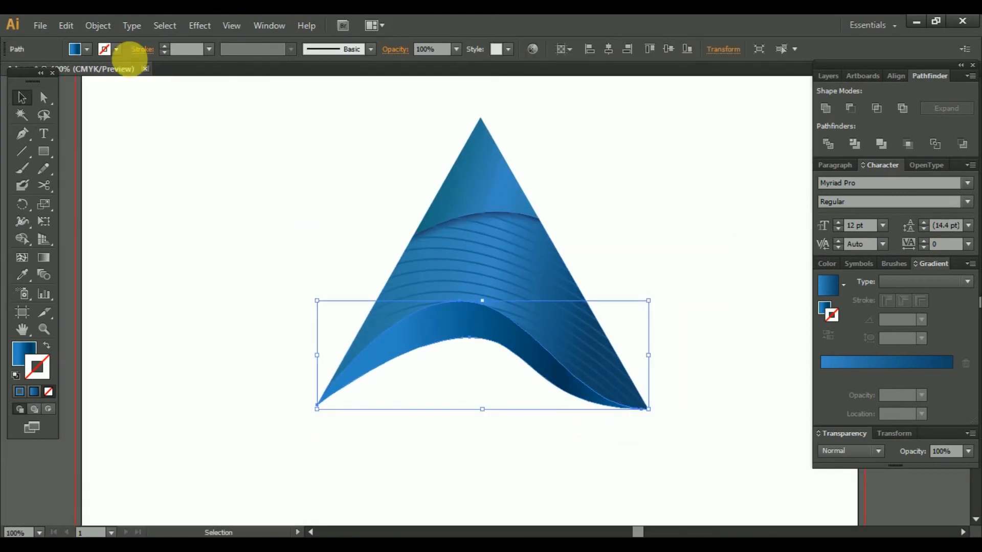
{"action": "left_click", "coordinate": [96, 25]}
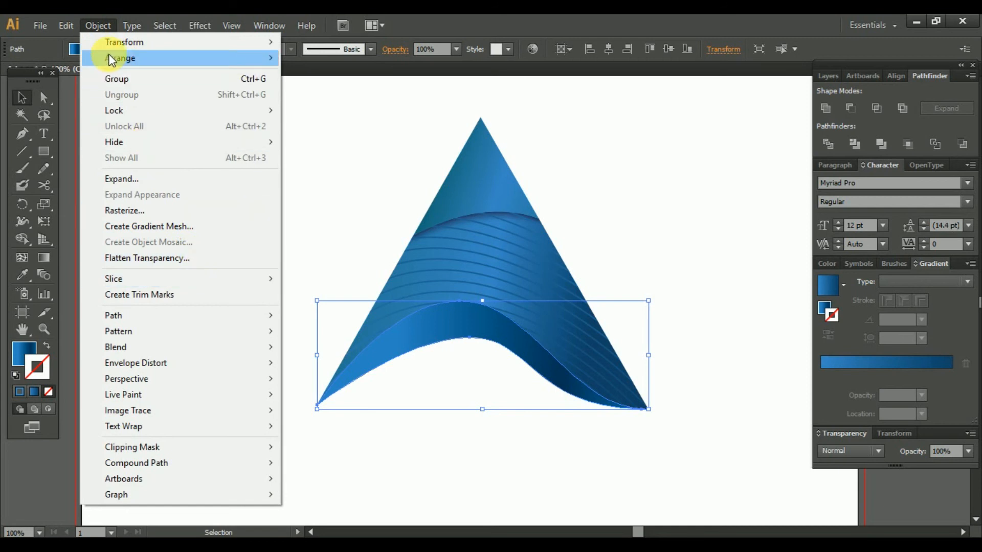
{"action": "mouse_move", "coordinate": [66, 24]}
{"action": "left_click", "coordinate": [115, 95]}
{"action": "left_click", "coordinate": [68, 25]}
{"action": "left_click", "coordinate": [148, 128]}
{"action": "left_click", "coordinate": [642, 219]}
Change all three gradient stops of the front lower wave piece to white
{"action": "left_click", "coordinate": [474, 324]}
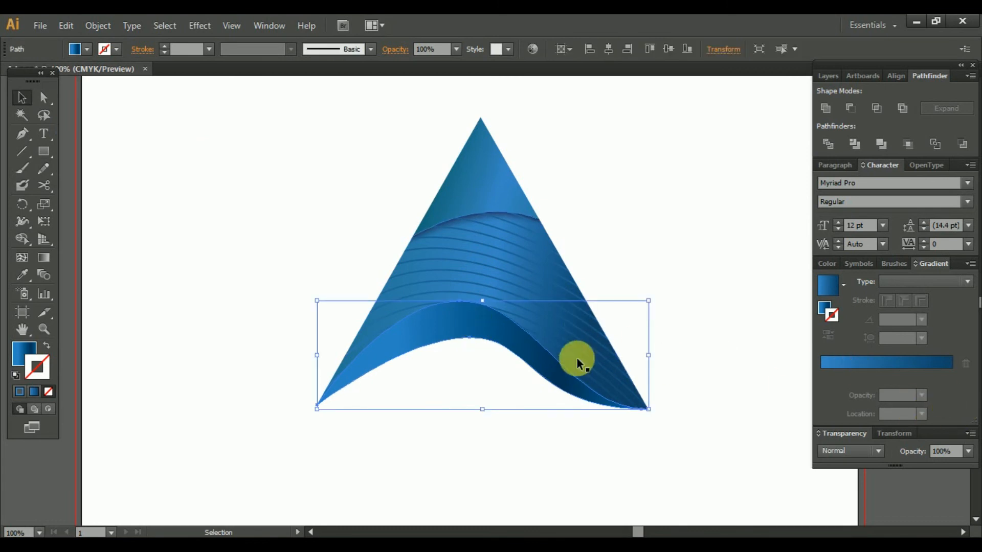
{"action": "left_click", "coordinate": [25, 355]}
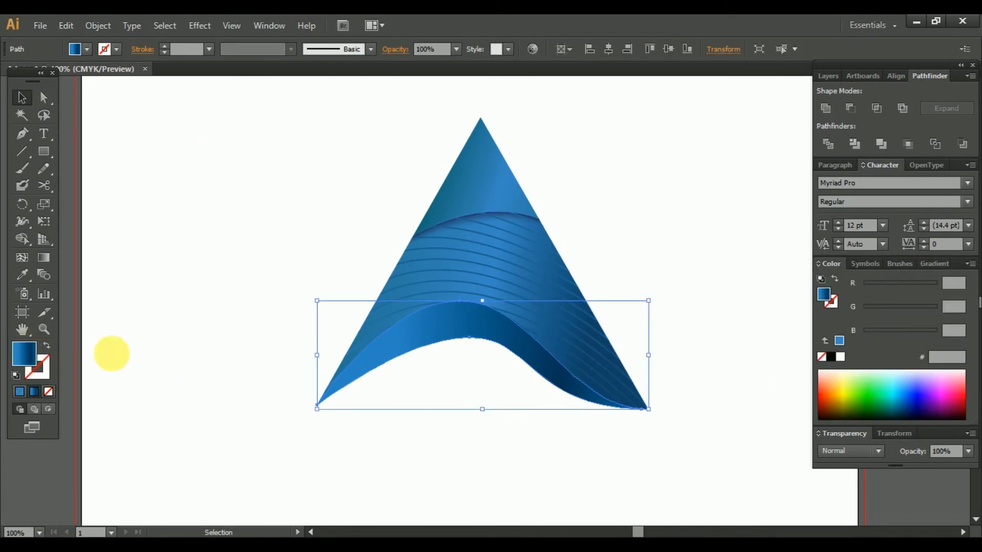
{"action": "left_click", "coordinate": [928, 266]}
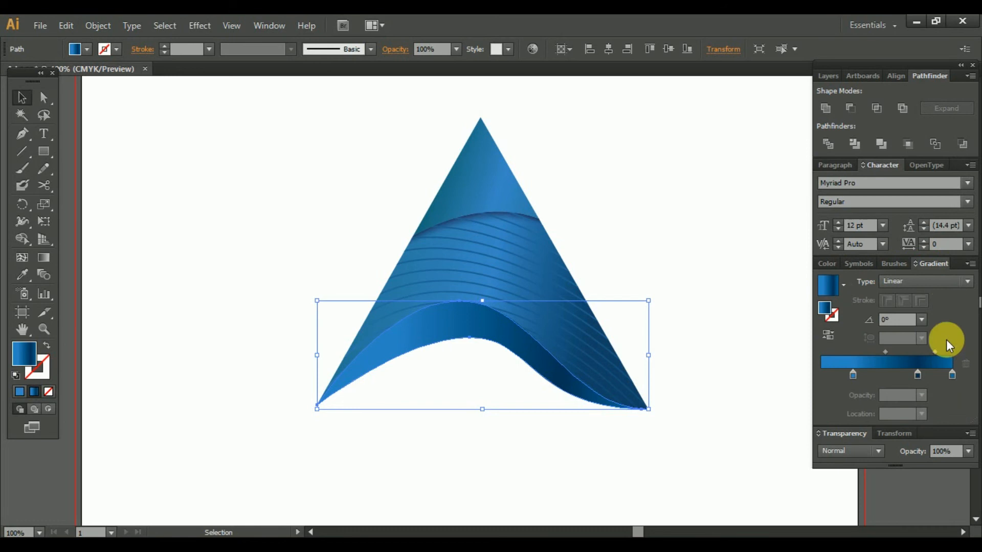
{"action": "left_click", "coordinate": [951, 377]}
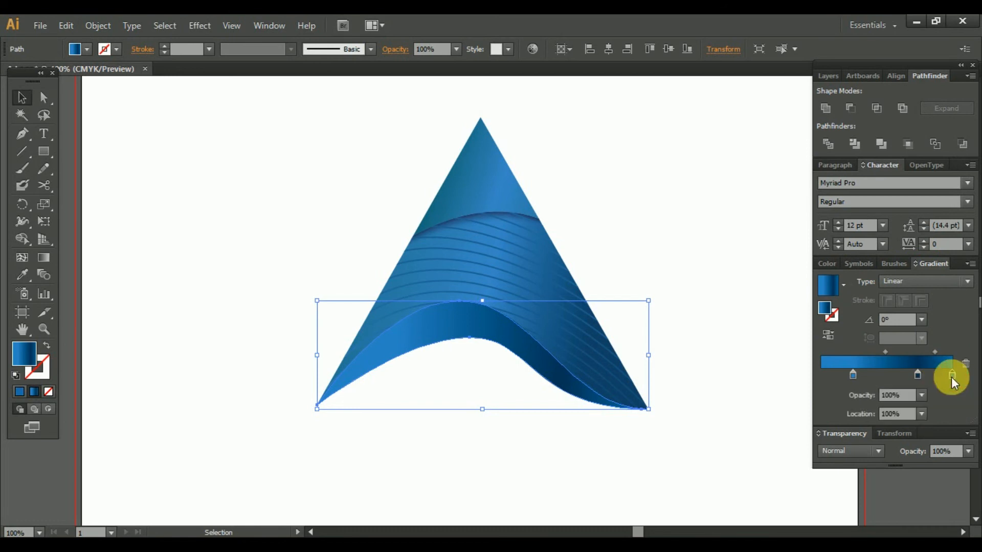
{"action": "double_click", "coordinate": [951, 376]}
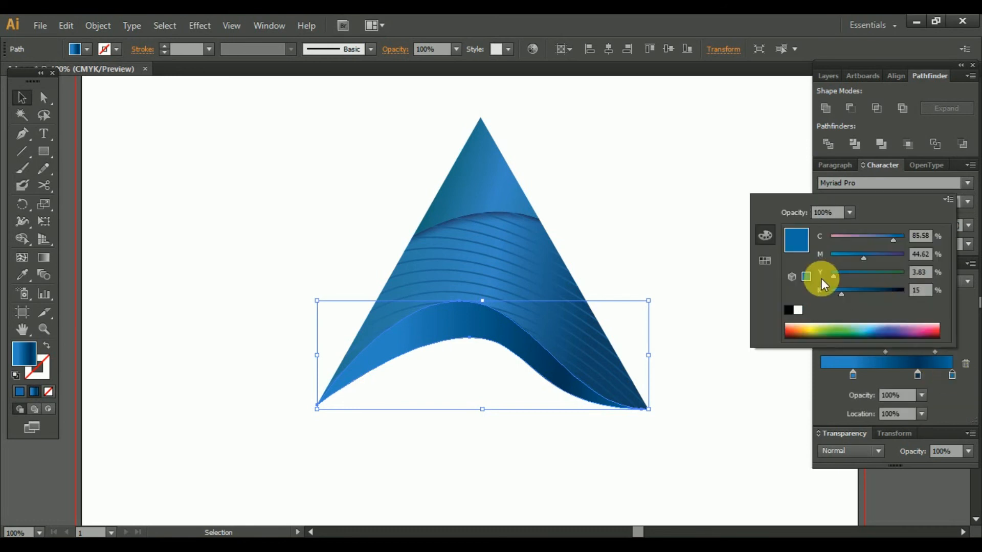
{"action": "left_click", "coordinate": [803, 312]}
{"action": "left_click", "coordinate": [915, 376]}
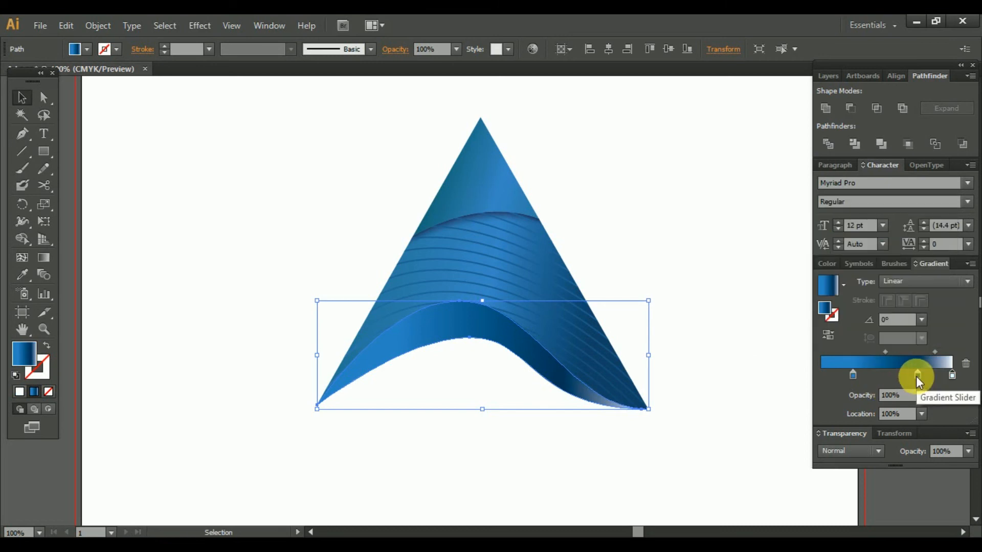
{"action": "double_click", "coordinate": [916, 376]}
{"action": "left_click", "coordinate": [797, 311]}
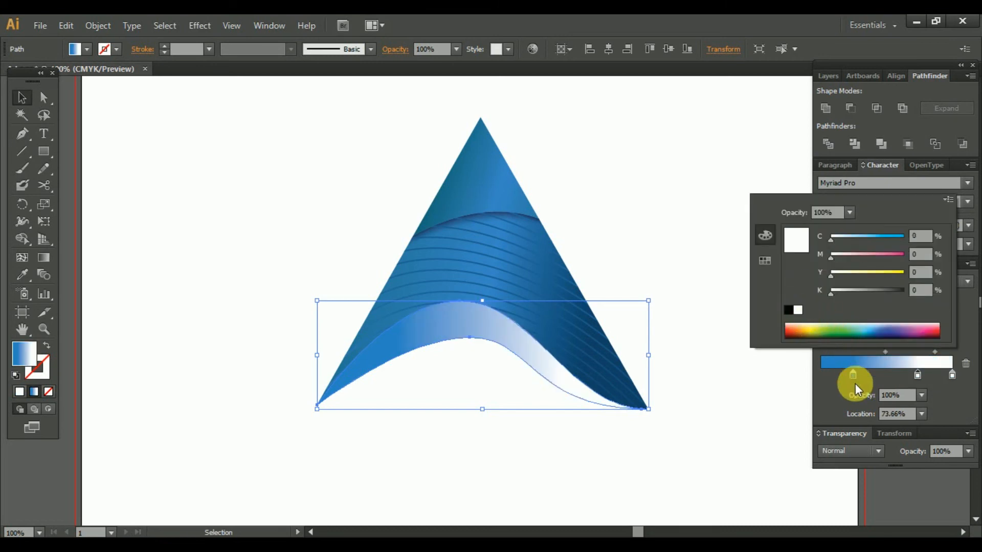
{"action": "left_click", "coordinate": [851, 371]}
{"action": "double_click", "coordinate": [852, 373]}
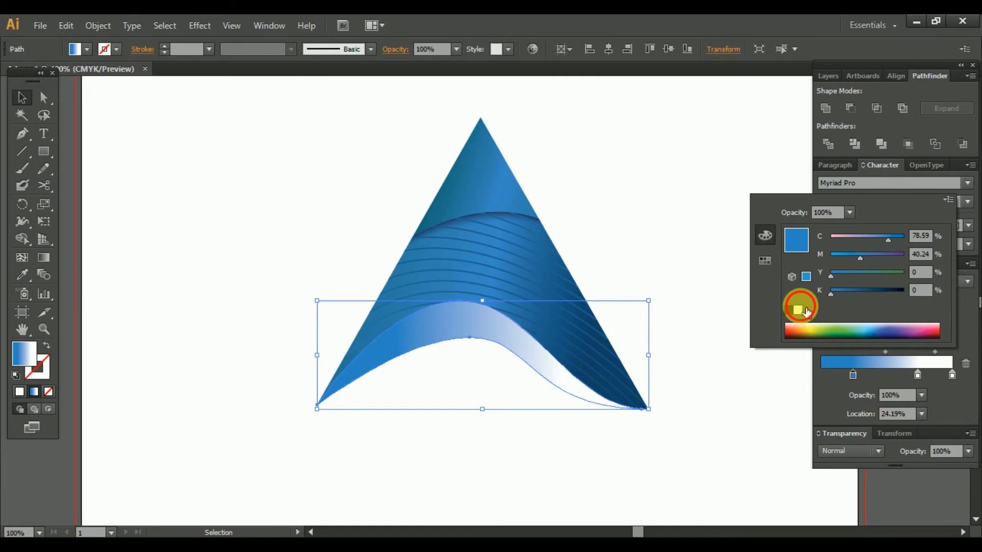
{"action": "left_click", "coordinate": [806, 311]}
{"action": "left_click", "coordinate": [939, 402]}
{"action": "left_click_drag", "start_coordinate": [852, 376], "coordinate": [815, 375]}
{"action": "left_click", "coordinate": [915, 379]}
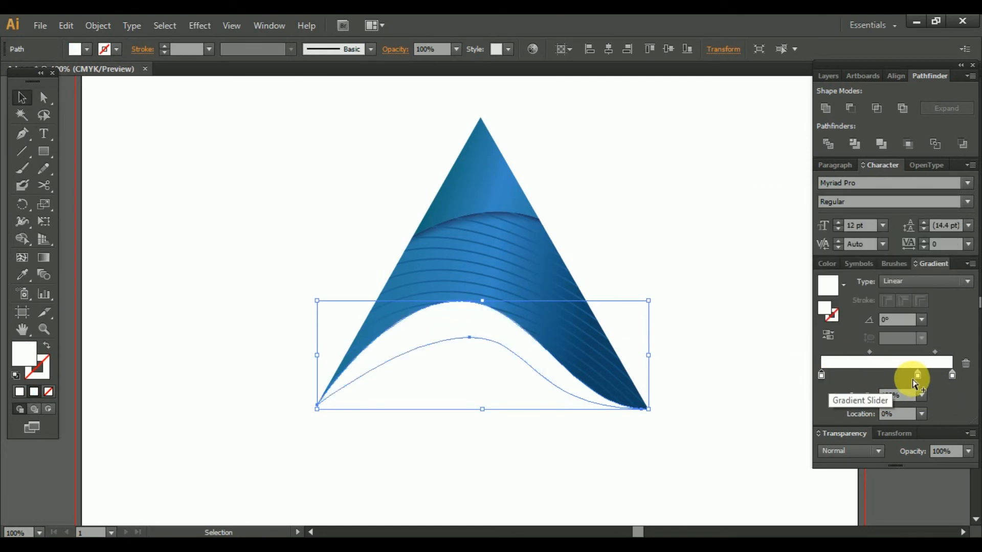
{"action": "left_click_drag", "start_coordinate": [918, 376], "coordinate": [909, 376]}
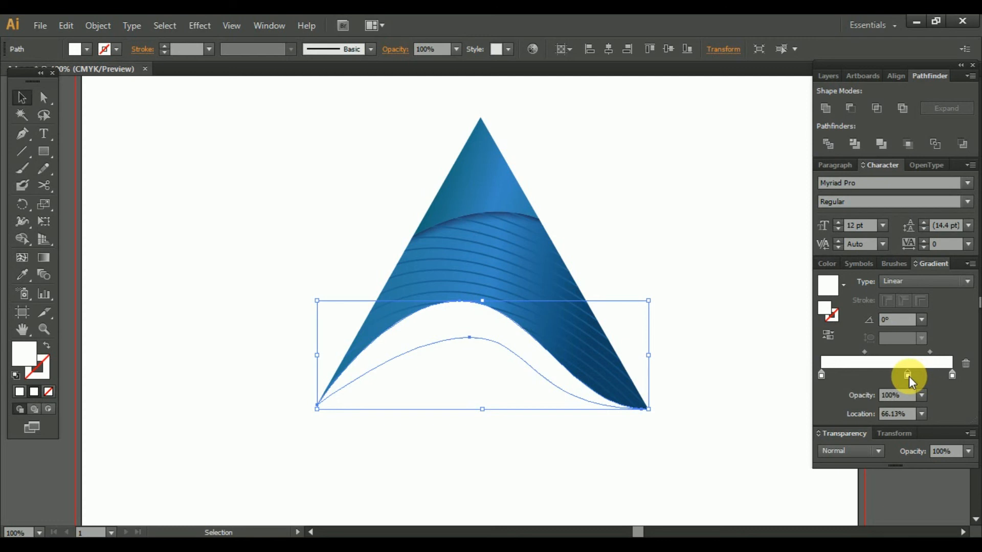
{"action": "key", "text": "ctrl+z"}
{"action": "key", "text": "ctrl+z"}
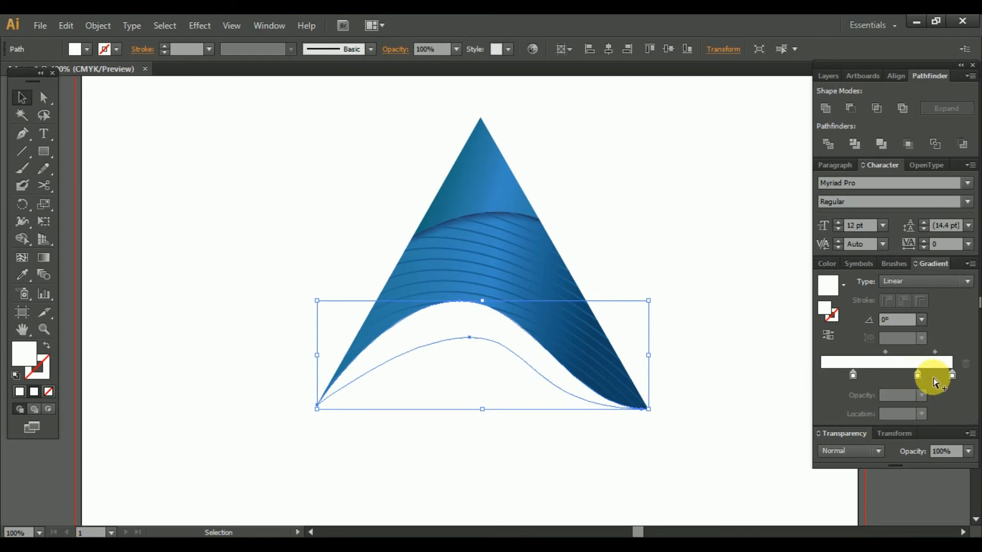
Set the opacity of the white gradient's two outer stops to 50% and its middle stop to 20%
{"action": "left_click", "coordinate": [852, 376]}
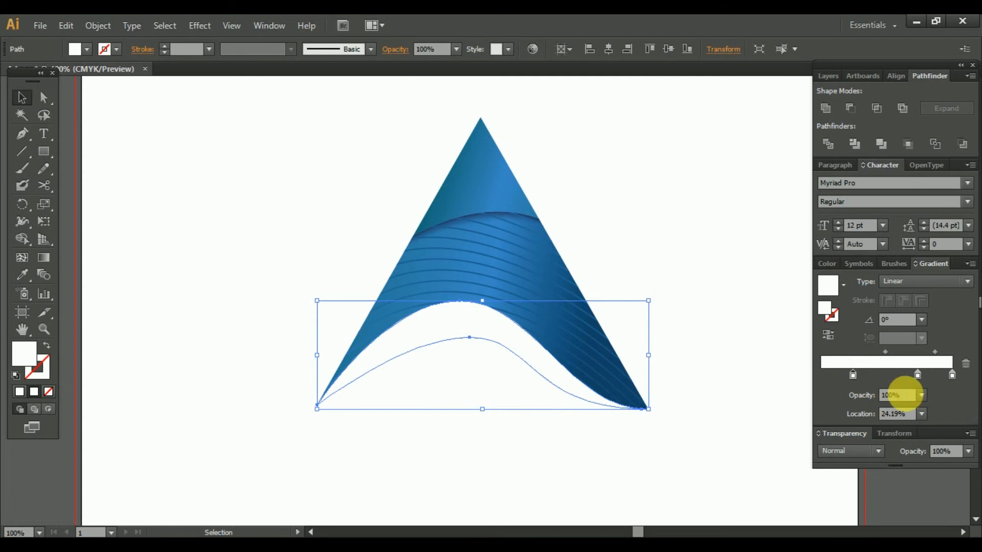
{"action": "left_click", "coordinate": [921, 395]}
{"action": "left_click", "coordinate": [937, 303]}
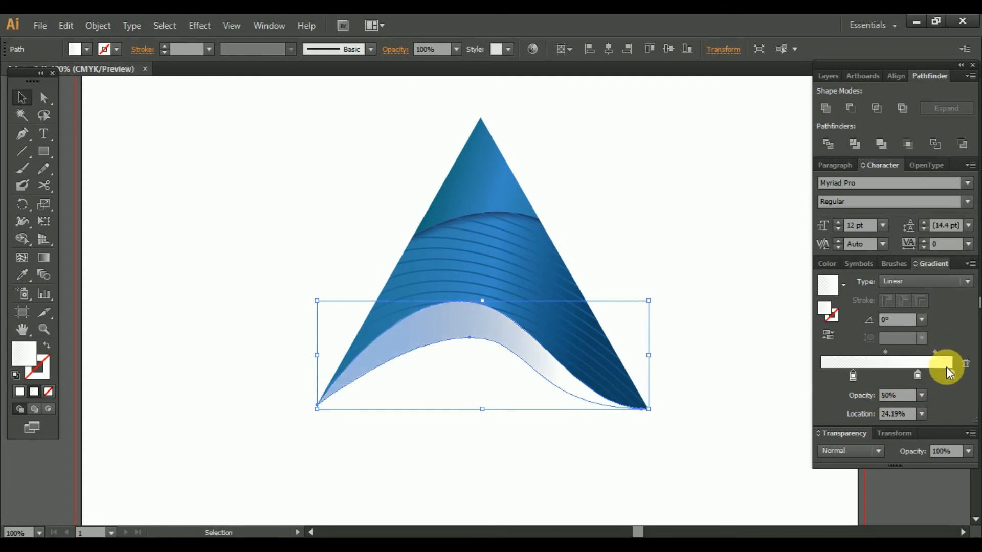
{"action": "left_click", "coordinate": [951, 376]}
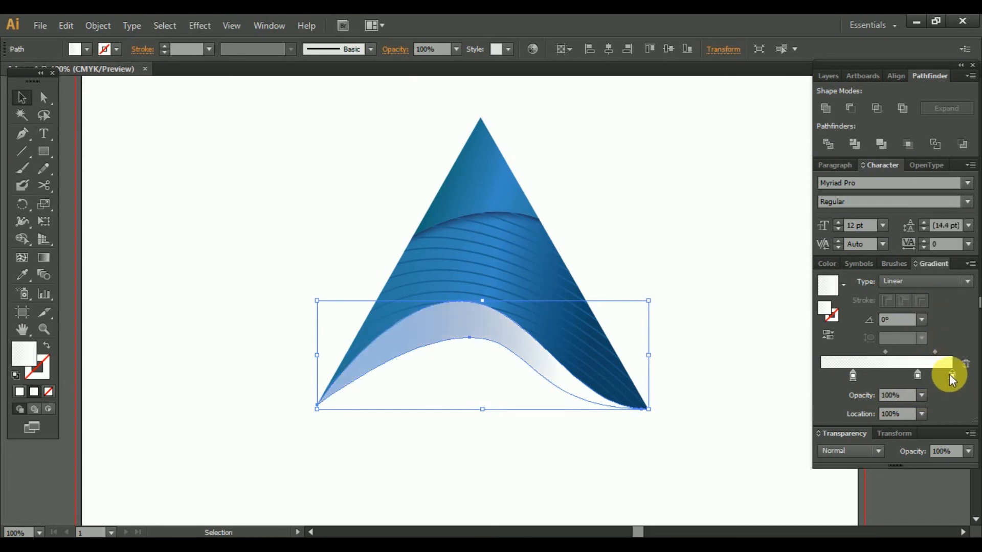
{"action": "left_click", "coordinate": [920, 395]}
{"action": "left_click", "coordinate": [938, 302]}
{"action": "left_click", "coordinate": [915, 375]}
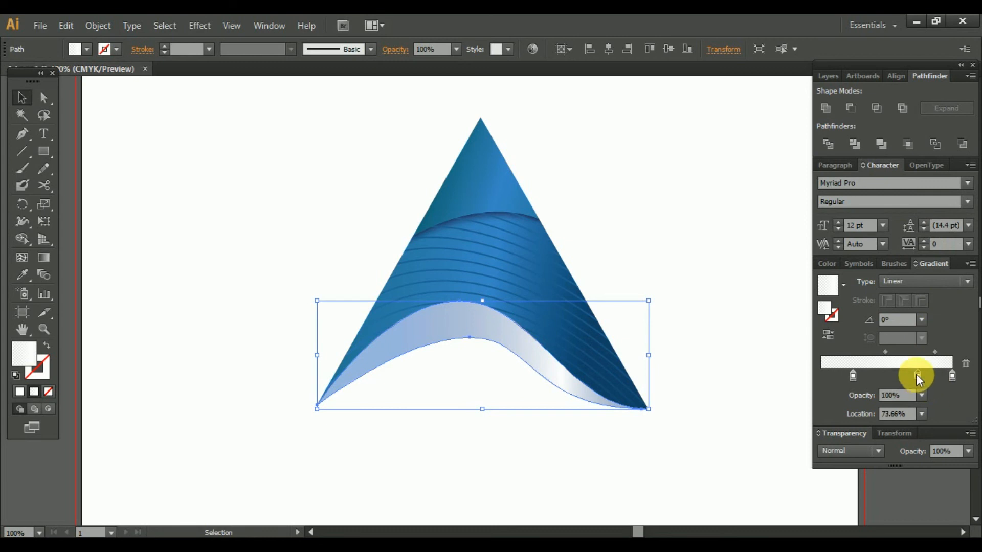
{"action": "left_click", "coordinate": [922, 396]}
{"action": "left_click", "coordinate": [938, 254]}
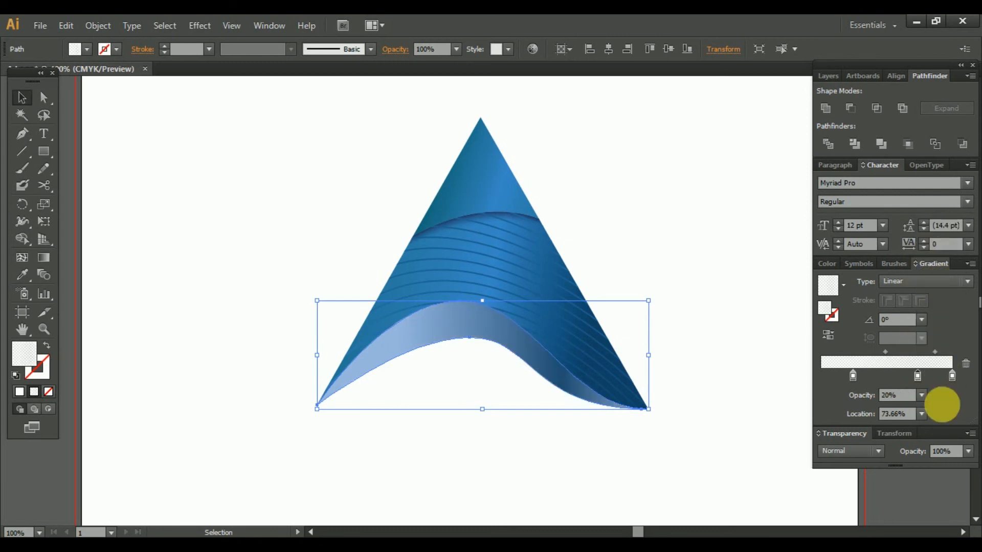
Set the lower white overlay's overall transparency opacity to 50%
{"action": "left_click", "coordinate": [967, 451]}
{"action": "left_click", "coordinate": [946, 309]}
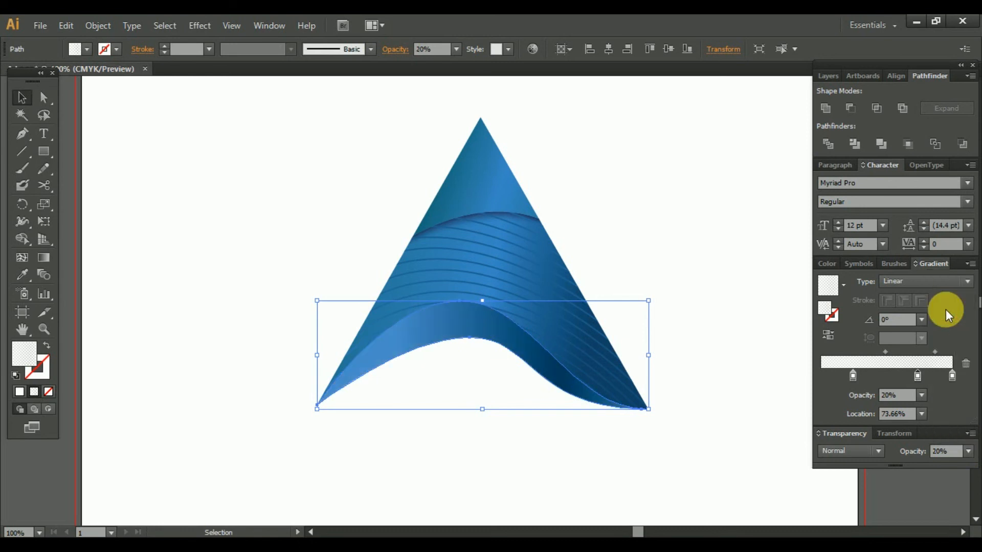
{"action": "left_click", "coordinate": [968, 451]}
{"action": "left_click", "coordinate": [949, 358]}
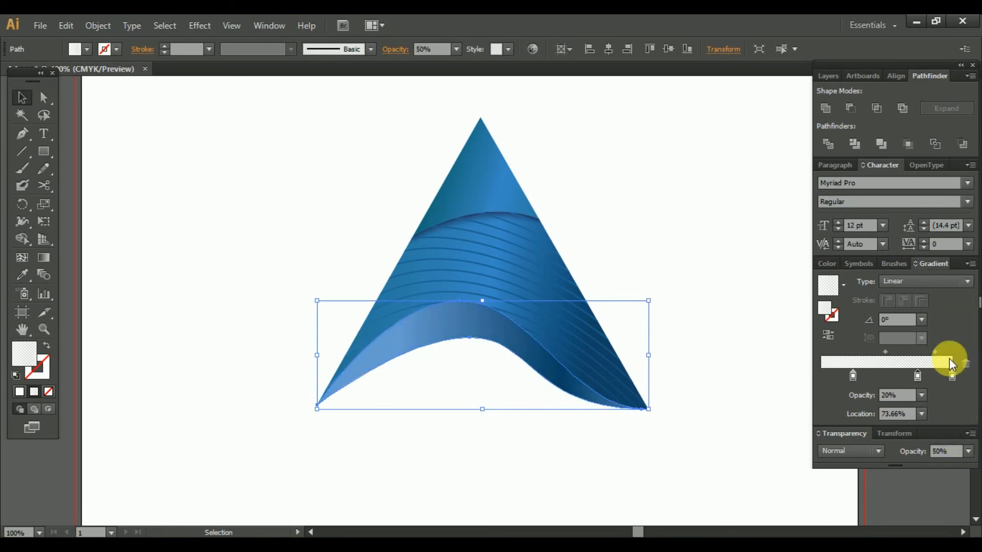
{"action": "left_click", "coordinate": [758, 343]}
{"action": "scroll", "coordinate": [665, 328], "scroll_direction": "up", "scroll_amount": 2}
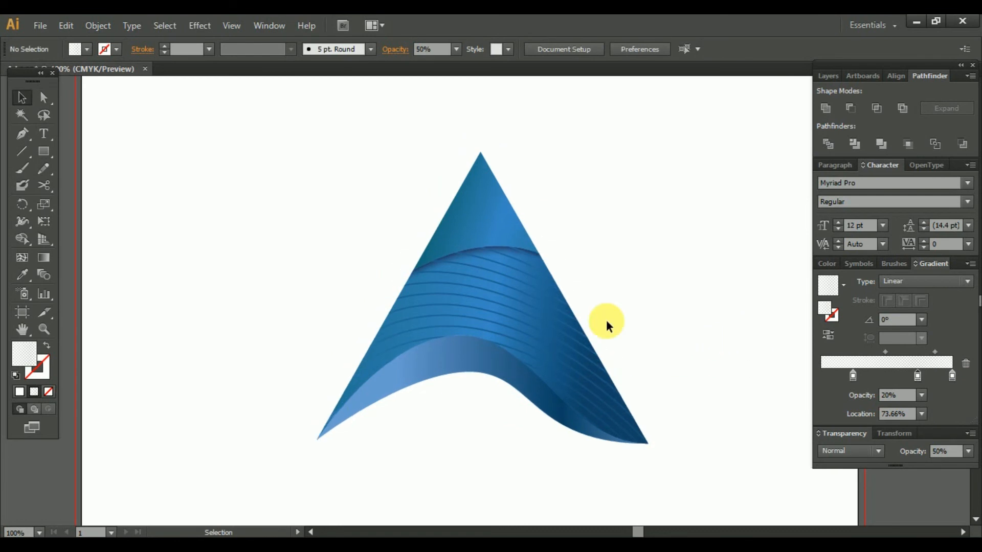
{"action": "scroll", "coordinate": [569, 326], "scroll_direction": "up", "scroll_amount": 2}
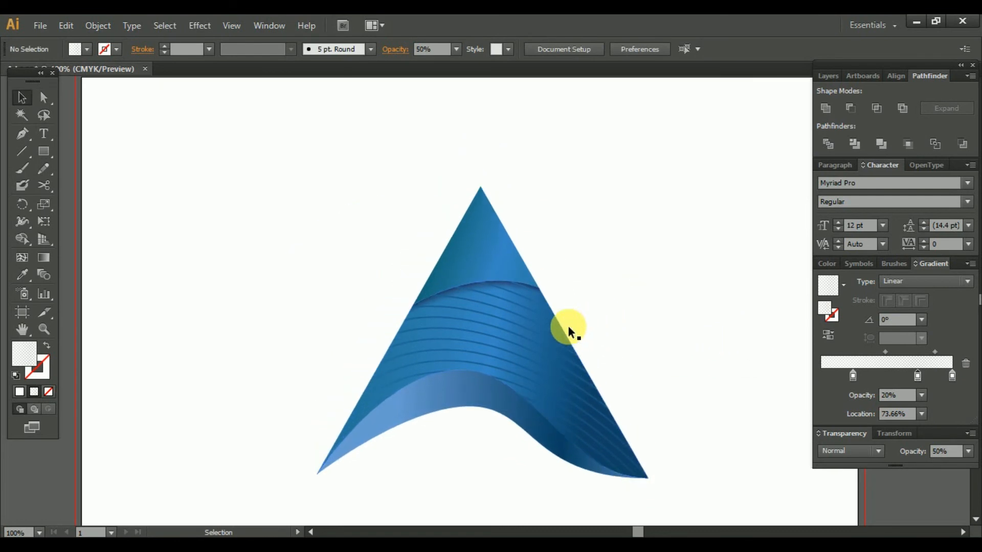
Copy the logo's top triangular piece and paste the copy in front of it
{"action": "left_click", "coordinate": [486, 255]}
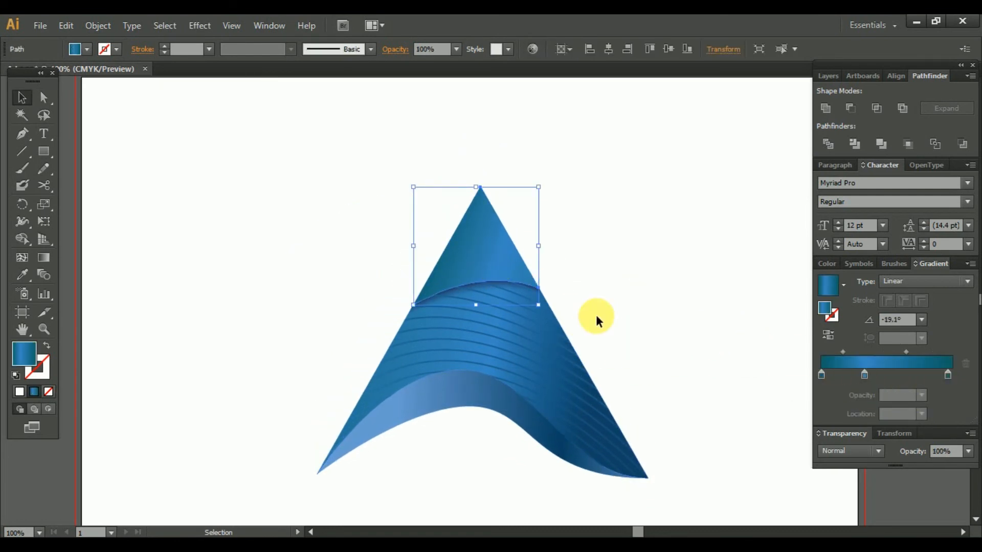
{"action": "left_click", "coordinate": [73, 22]}
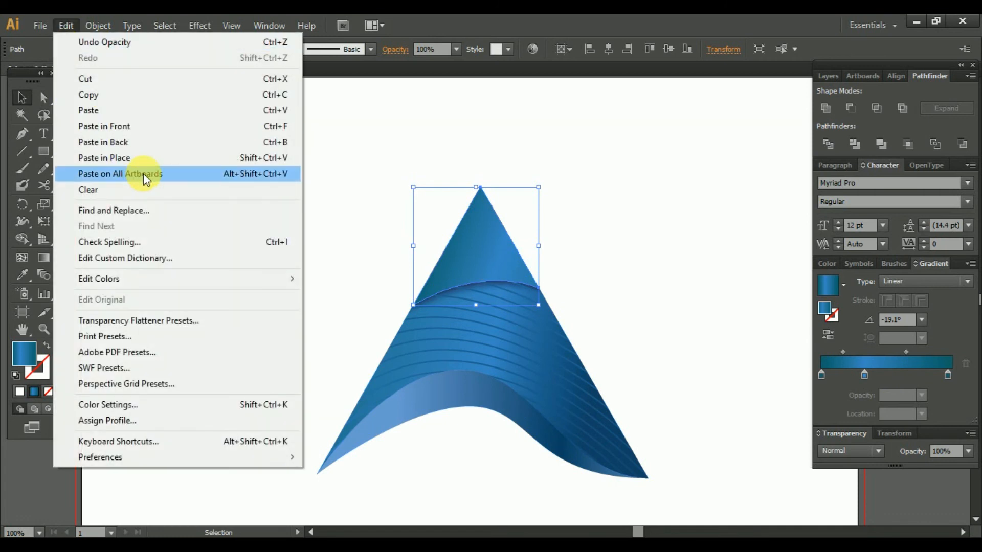
{"action": "left_click", "coordinate": [112, 97]}
{"action": "left_click", "coordinate": [68, 27]}
{"action": "left_click", "coordinate": [106, 126]}
{"action": "left_click", "coordinate": [535, 204]}
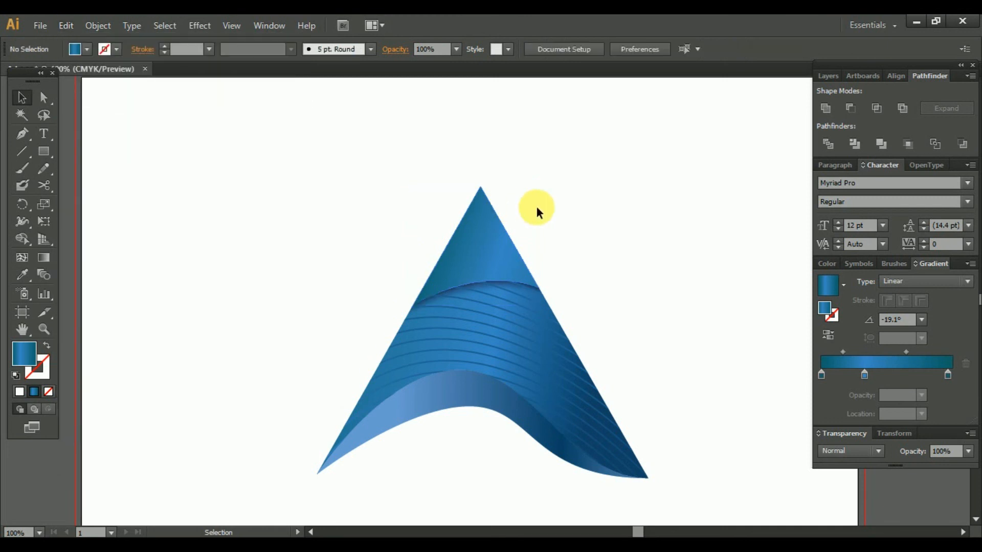
Apply the lower overlay's translucent white gradient to the front top piece with the Eyedropper tool
{"action": "left_click", "coordinate": [443, 258]}
{"action": "left_click", "coordinate": [21, 274]}
{"action": "left_click", "coordinate": [416, 390]}
{"action": "left_click", "coordinate": [22, 99]}
{"action": "left_click", "coordinate": [600, 263]}
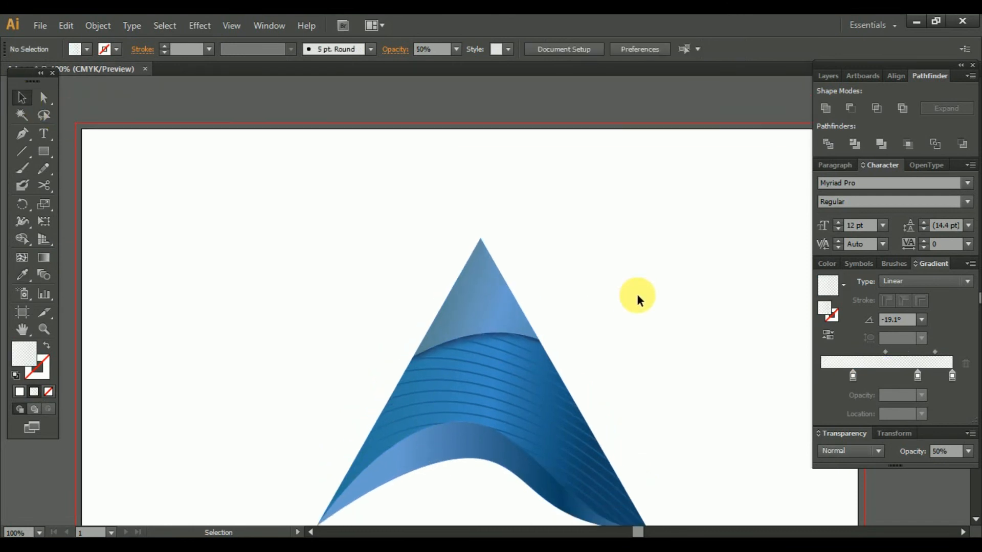
Set the top white overlay's overall opacity to 20%
{"action": "left_click", "coordinate": [455, 253]}
{"action": "left_click_drag", "start_coordinate": [965, 451], "coordinate": [947, 307]}
{"action": "left_click", "coordinate": [634, 284]}
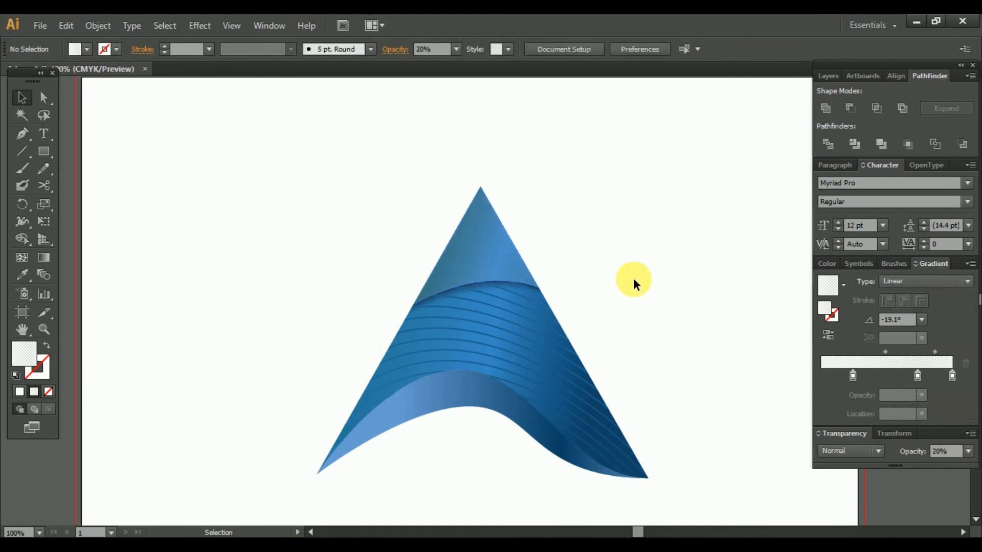
Set the lower white overlay's overall transparency opacity to 40%
{"action": "left_click", "coordinate": [478, 395]}
{"action": "left_click", "coordinate": [967, 451]}
{"action": "left_click", "coordinate": [950, 340]}
{"action": "left_click", "coordinate": [715, 314]}
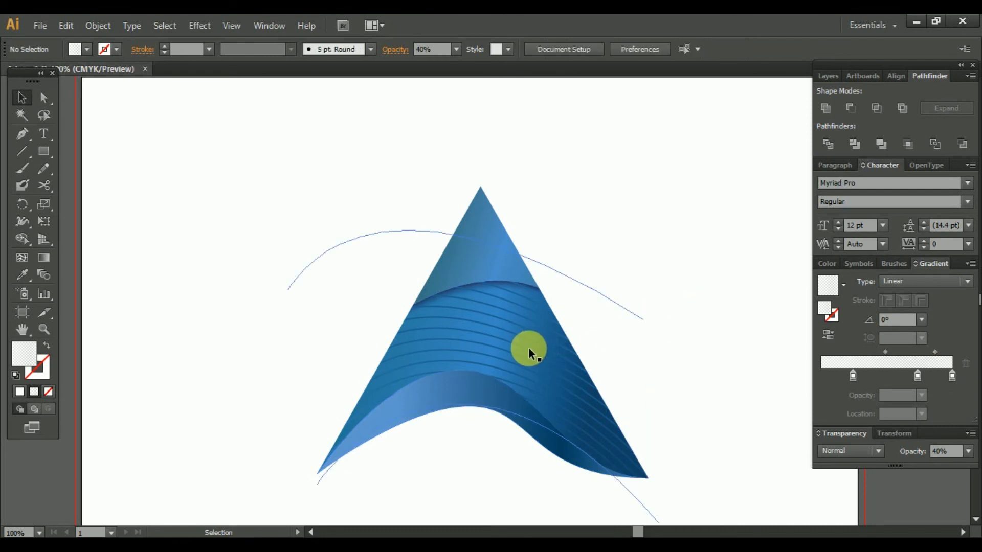
{"action": "left_click", "coordinate": [528, 352]}
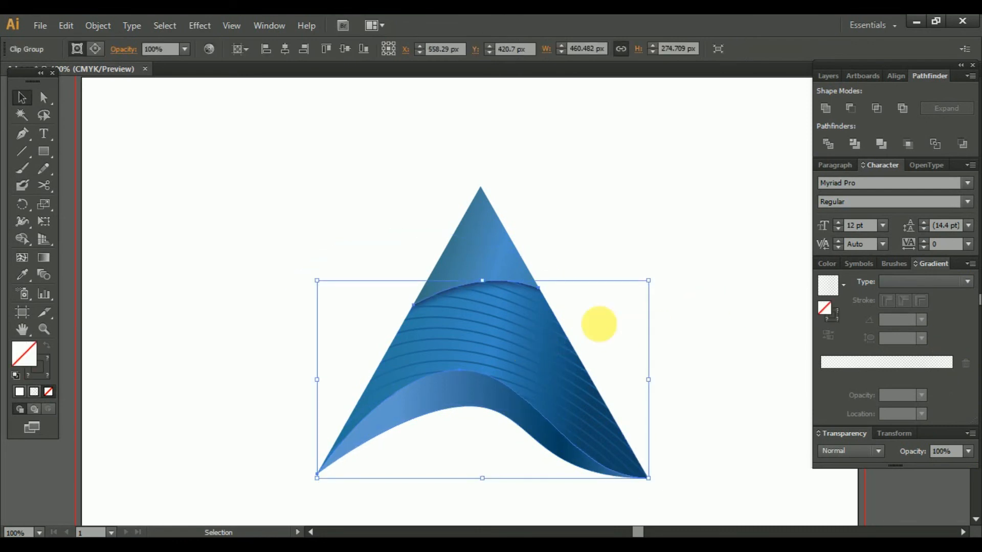
{"action": "left_click", "coordinate": [670, 301]}
Select all pieces of the triangular logo and group them
{"action": "scroll", "coordinate": [669, 296], "scroll_direction": "down", "scroll_amount": 3}
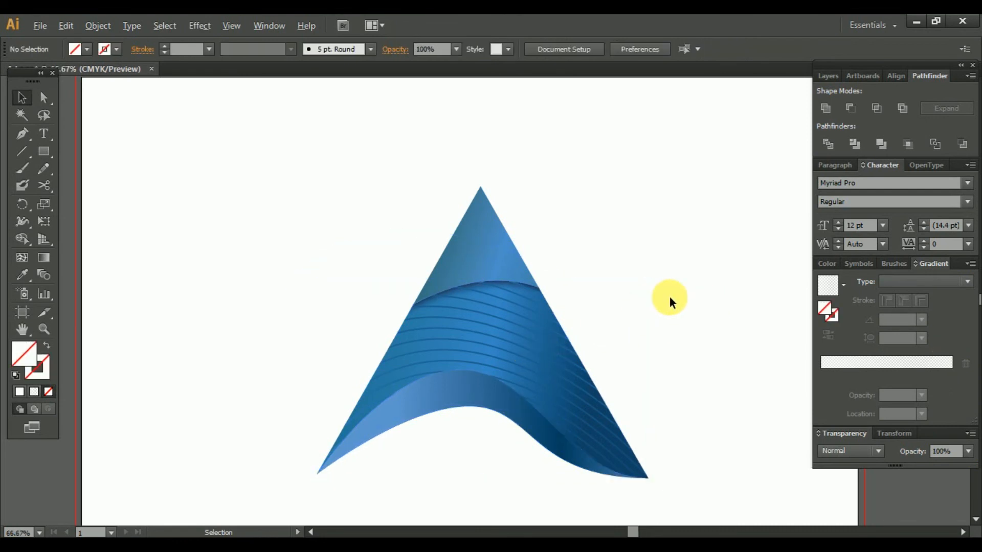
{"action": "left_click_drag", "start_coordinate": [681, 292], "coordinate": [647, 355]}
{"action": "scroll", "coordinate": [629, 362], "scroll_direction": "up", "scroll_amount": 2}
{"action": "key", "text": "v"}
{"action": "left_click_drag", "start_coordinate": [429, 343], "coordinate": [633, 461]}
{"action": "right_click", "coordinate": [438, 366]}
{"action": "left_click", "coordinate": [494, 435]}
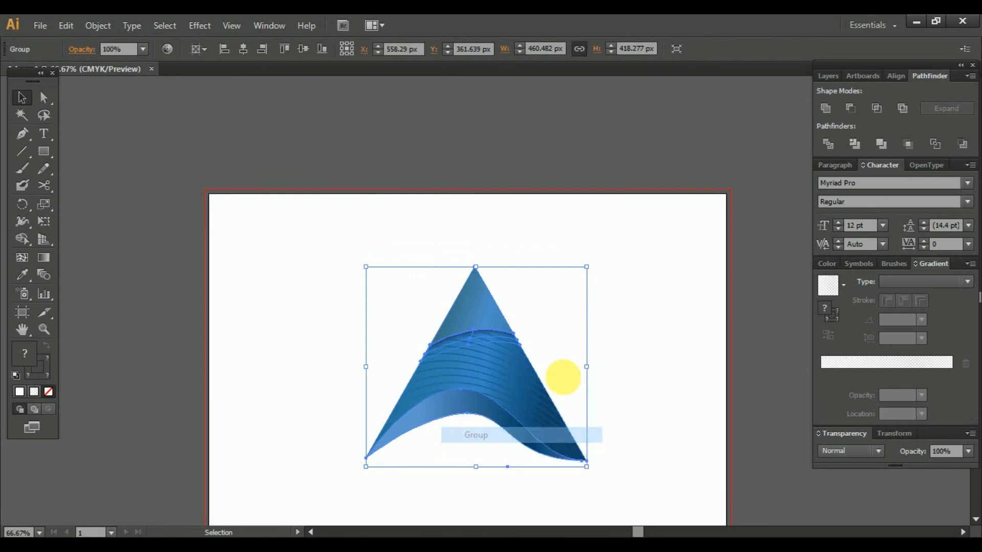
{"action": "left_click_drag", "start_coordinate": [600, 368], "coordinate": [623, 352]}
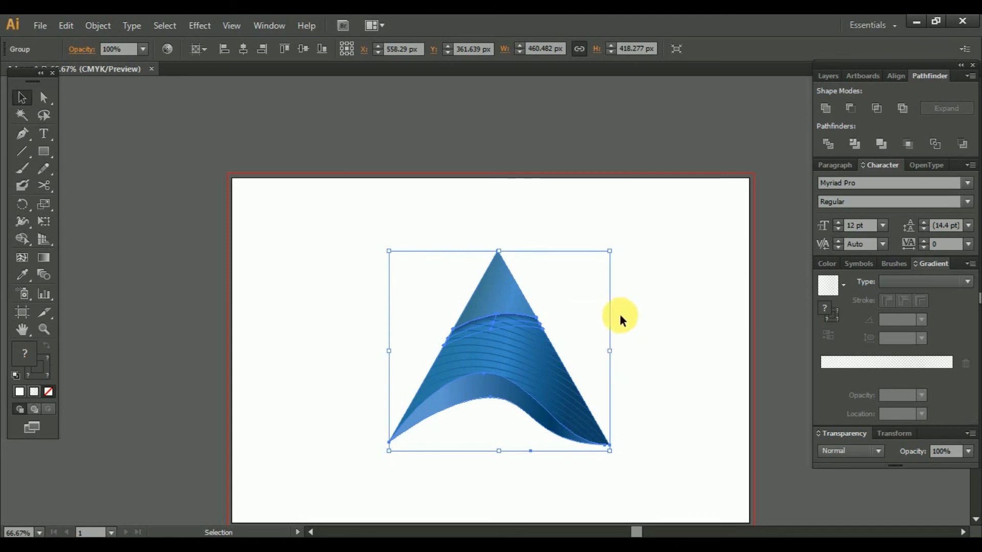
{"action": "left_click_drag", "start_coordinate": [641, 332], "coordinate": [629, 304]}
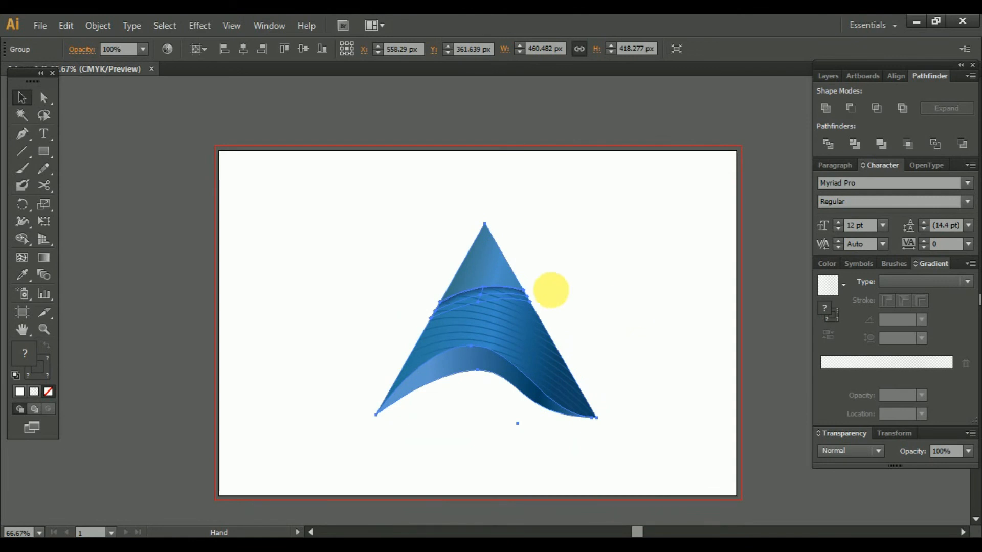
{"action": "left_click_drag", "start_coordinate": [330, 214], "coordinate": [616, 453]}
{"action": "left_click", "coordinate": [654, 406]}
{"action": "left_click_drag", "start_coordinate": [655, 397], "coordinate": [675, 394]}
{"action": "left_click_drag", "start_coordinate": [345, 218], "coordinate": [675, 440]}
{"action": "left_click_drag", "start_coordinate": [663, 387], "coordinate": [645, 386]}
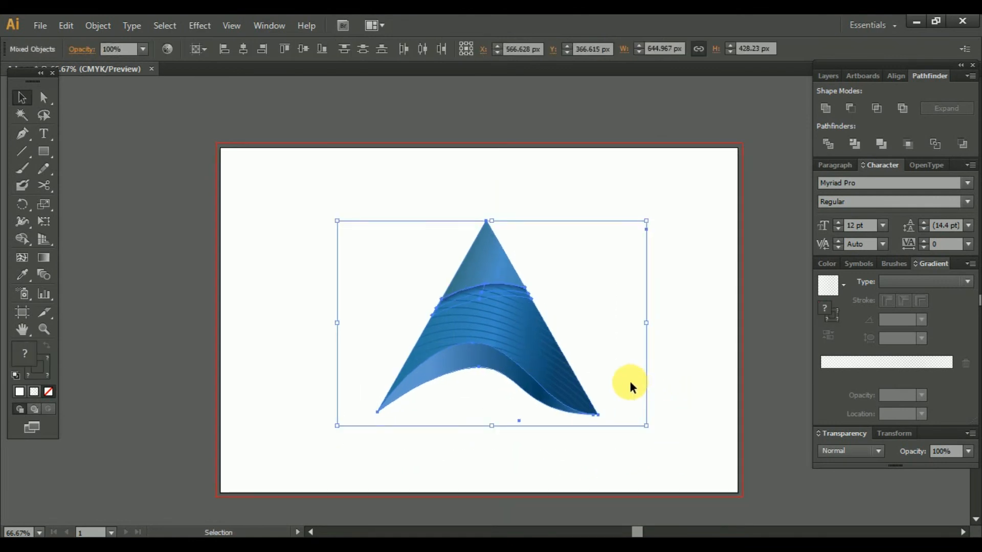
{"action": "left_click", "coordinate": [280, 206]}
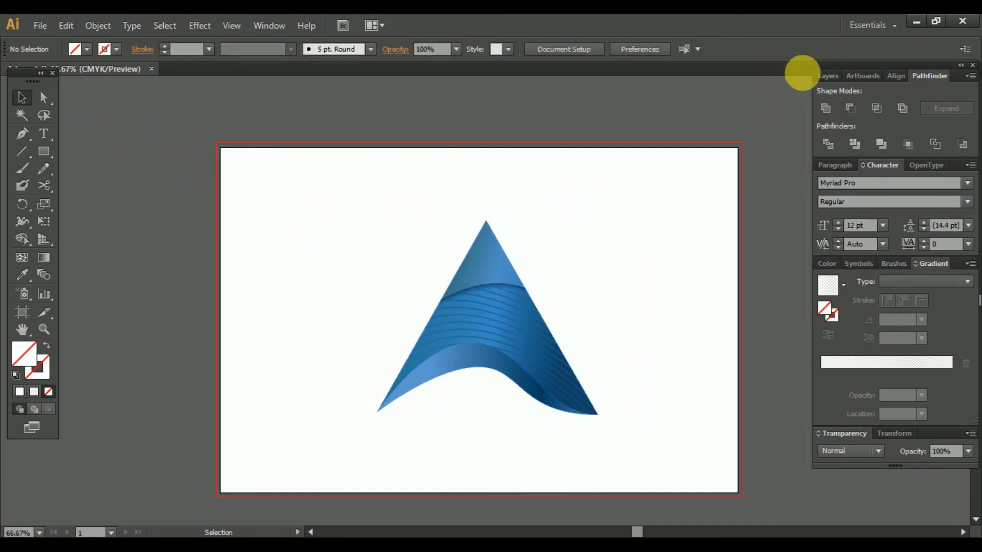
Add a new layer and create a 1080 × 720 px rectangle on it
{"action": "left_click", "coordinate": [829, 76]}
{"action": "left_click", "coordinate": [934, 196]}
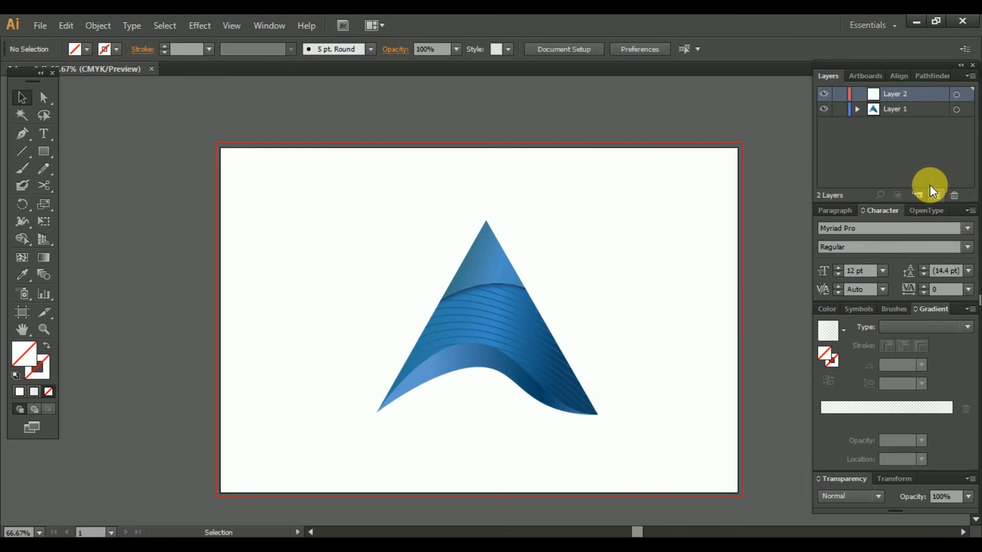
{"action": "left_click", "coordinate": [43, 150]}
{"action": "left_click_drag", "start_coordinate": [338, 246], "coordinate": [292, 219]}
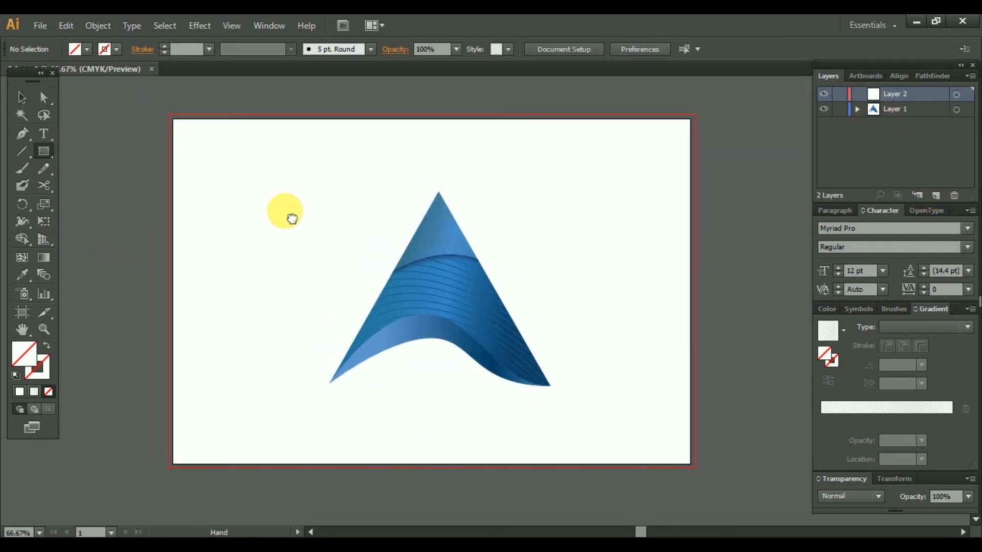
{"action": "left_click", "coordinate": [291, 217]}
{"action": "type", "text": "1080"}
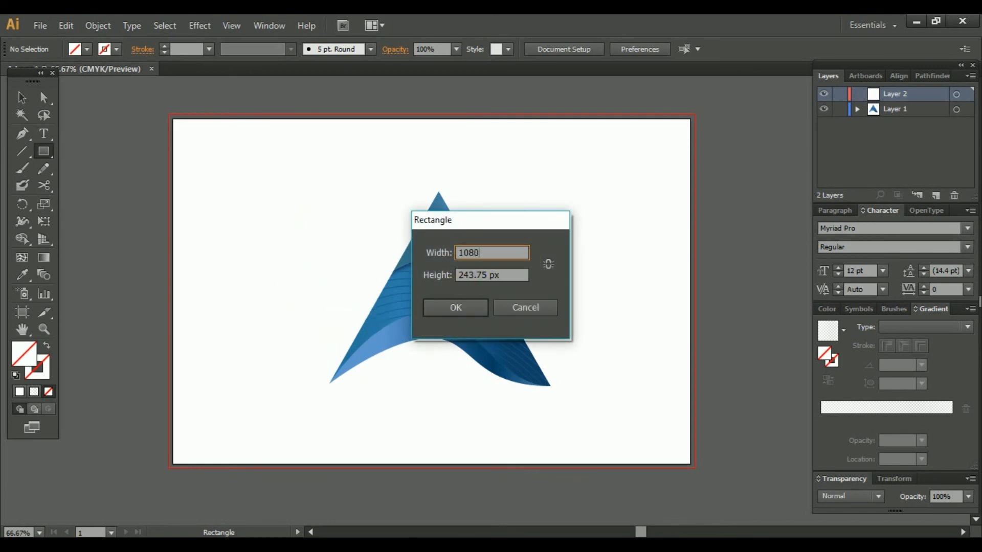
{"action": "key", "text": "Tab"}
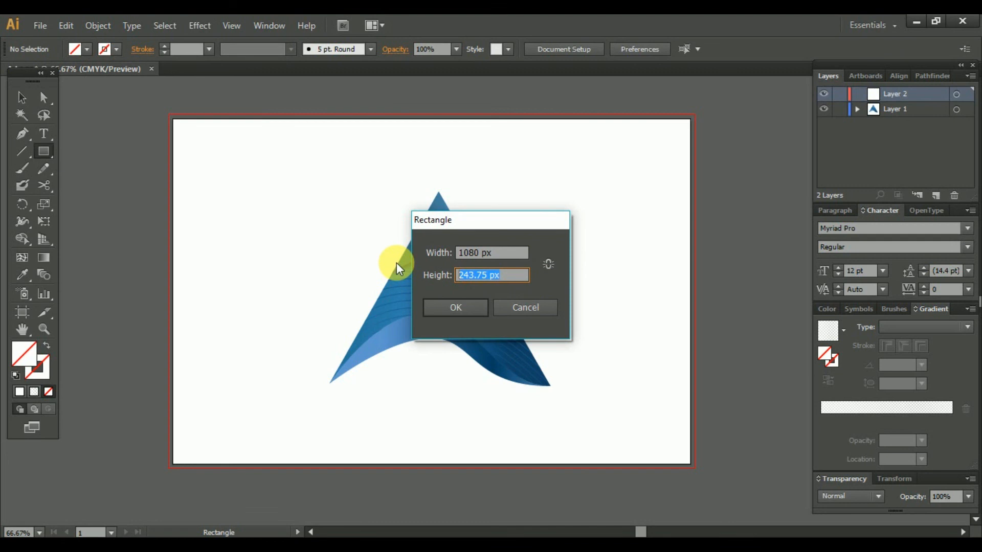
{"action": "type", "text": "720"}
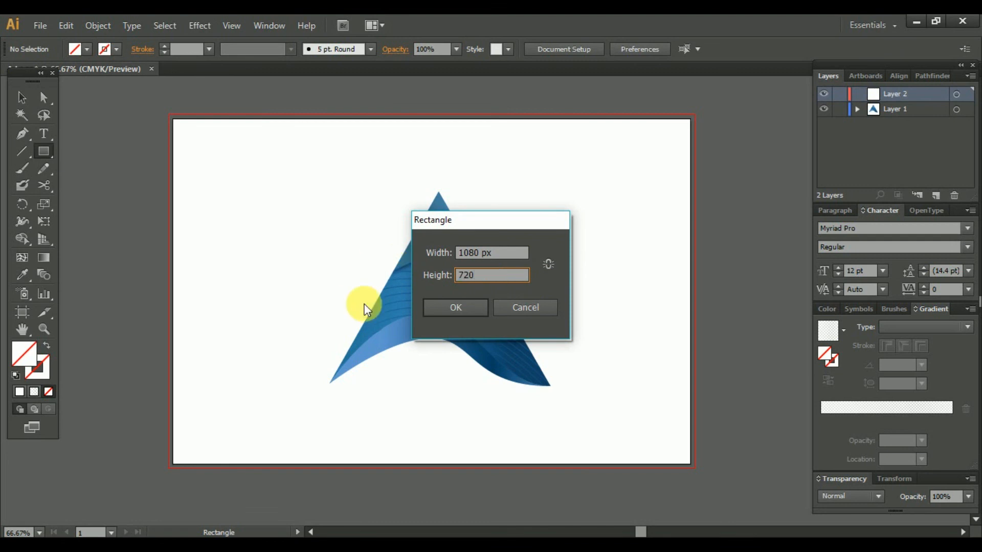
{"action": "left_click", "coordinate": [454, 307]}
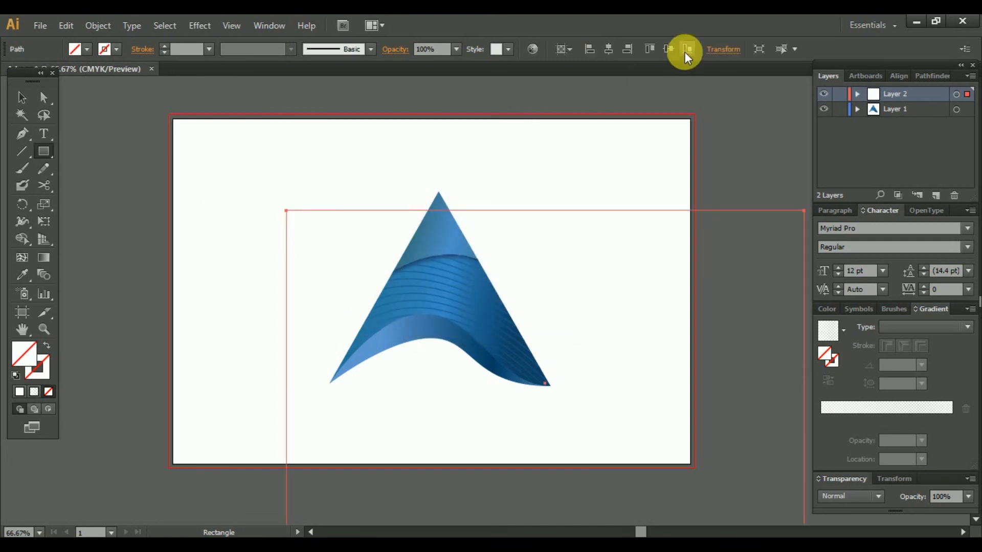
Center the rectangle horizontally and vertically on the artboard and fill it with yellow (EEFF38)
{"action": "left_click", "coordinate": [609, 49]}
{"action": "left_click", "coordinate": [669, 49]}
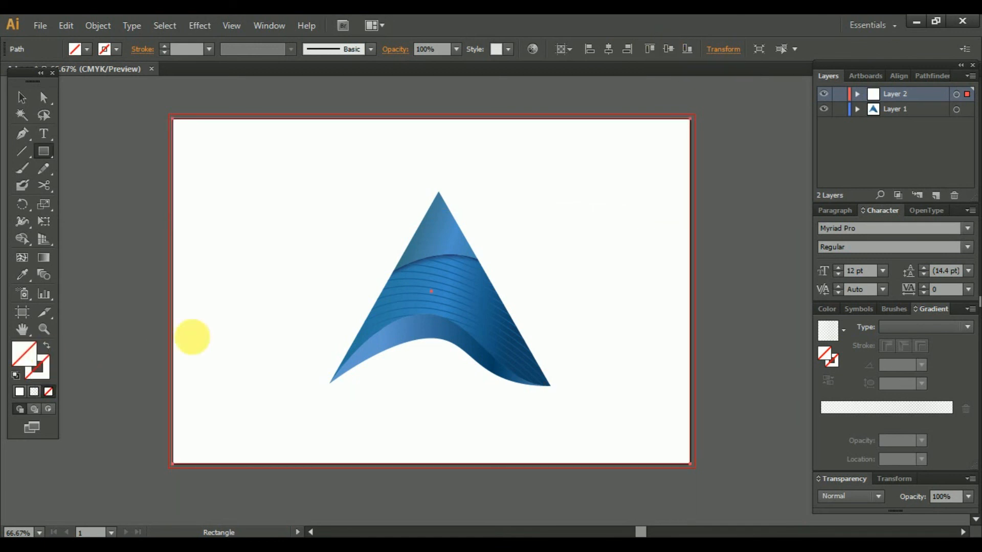
{"action": "left_click", "coordinate": [833, 310]}
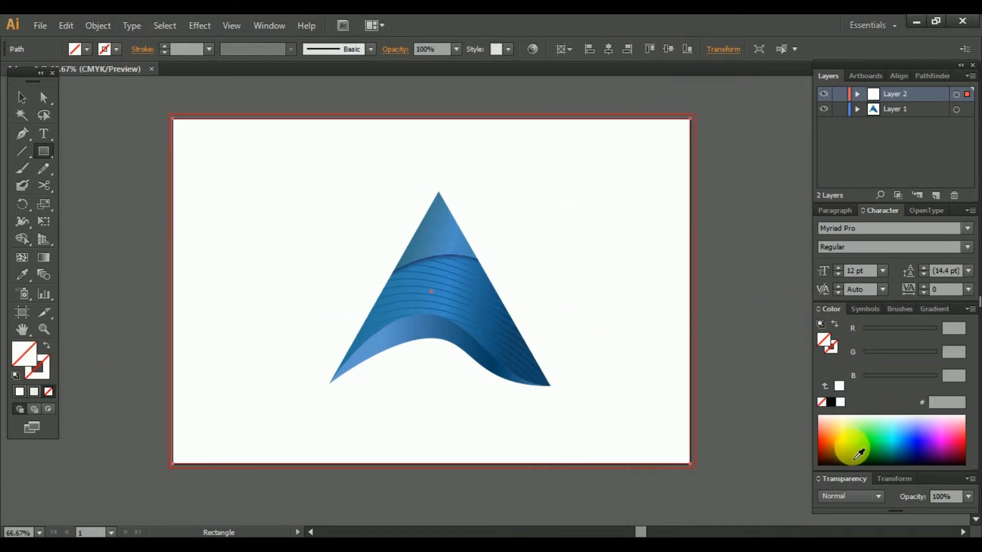
{"action": "left_click", "coordinate": [843, 437]}
Move Layer 1 with the logo into Layer 2, above the yellow background rectangle
{"action": "left_click", "coordinate": [20, 96]}
{"action": "mouse_move", "coordinate": [905, 116]}
{"action": "left_mouse_down"}
{"action": "mouse_move", "coordinate": [912, 98]}
{"action": "mouse_move", "coordinate": [902, 97]}
{"action": "left_mouse_up"}
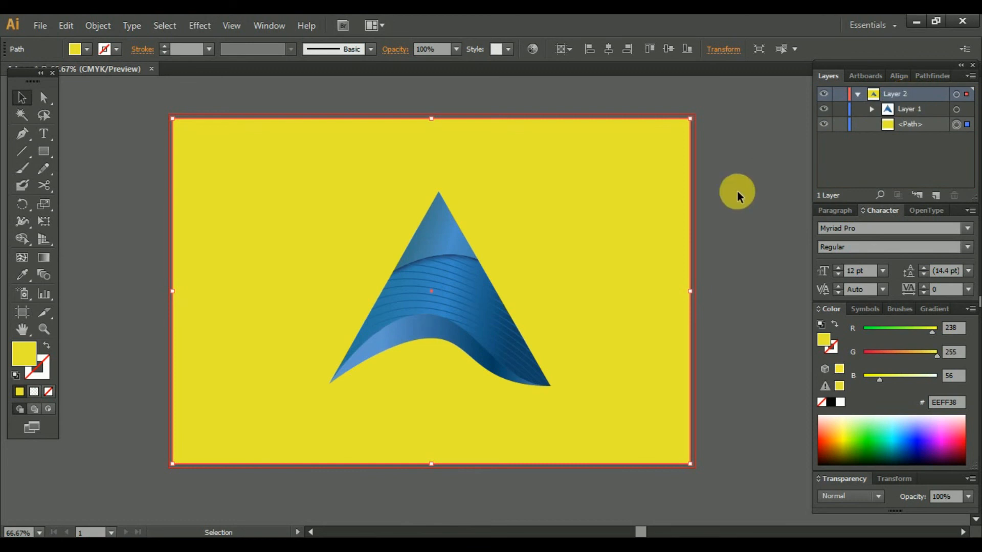
{"action": "left_click", "coordinate": [766, 224]}
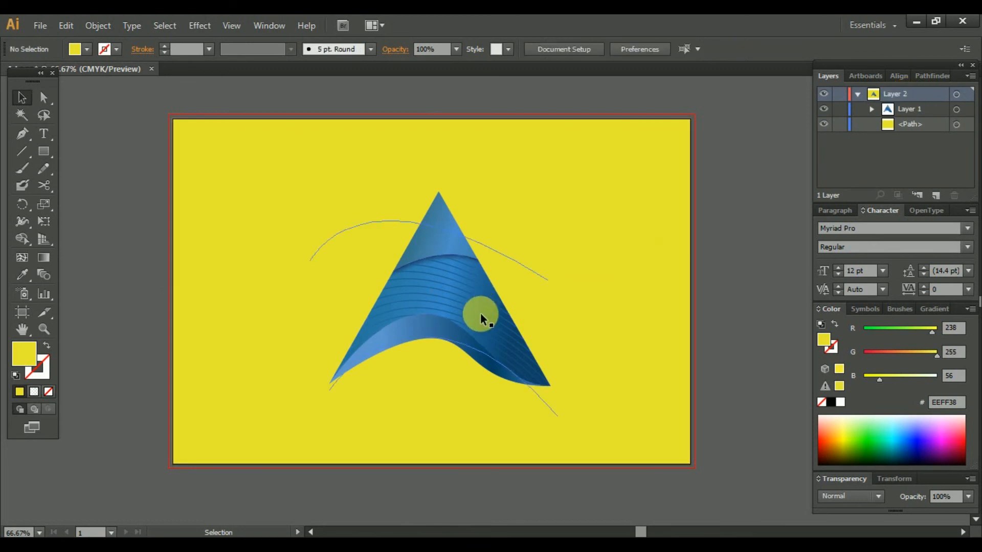
{"action": "left_click", "coordinate": [583, 199]}
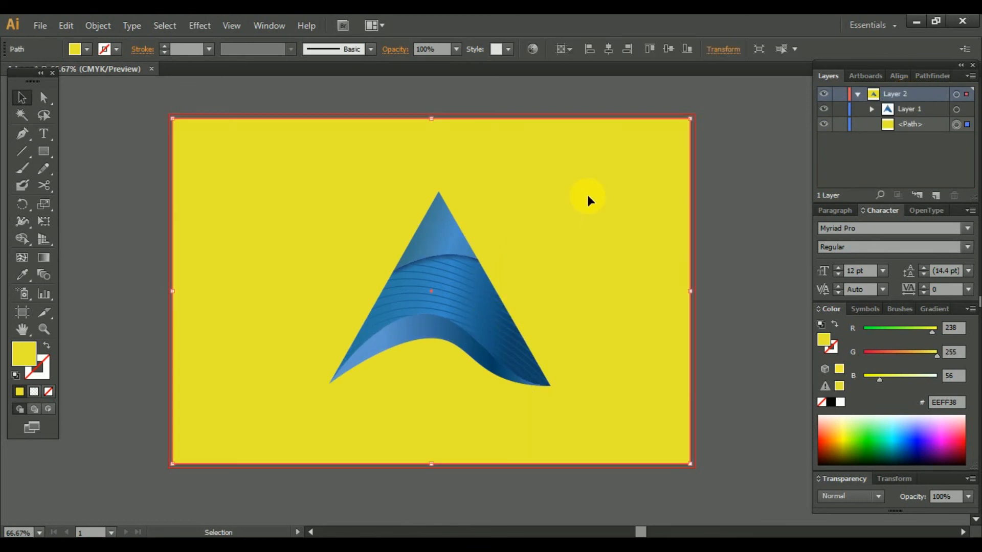
{"action": "left_click_drag", "start_coordinate": [550, 224], "coordinate": [562, 249]}
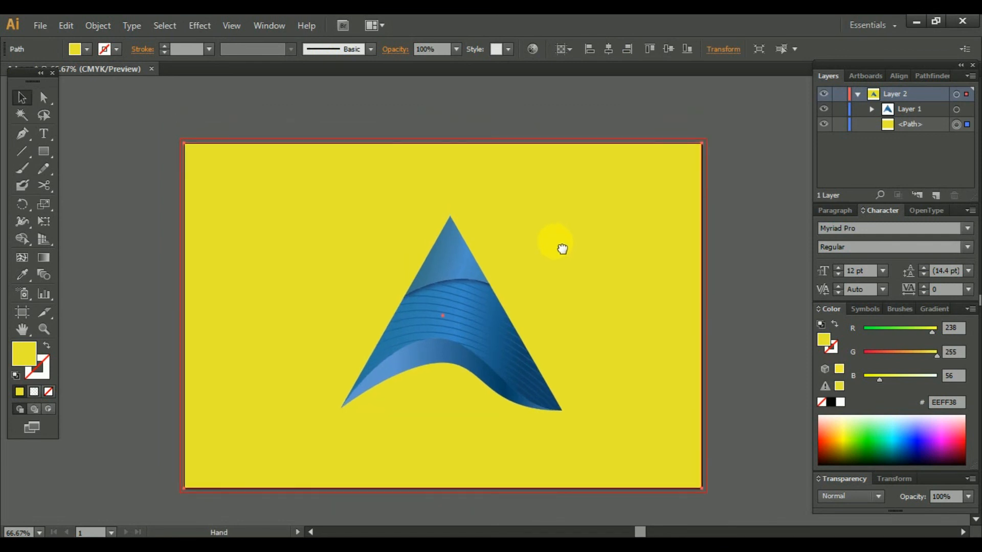
{"action": "left_click", "coordinate": [759, 247]}
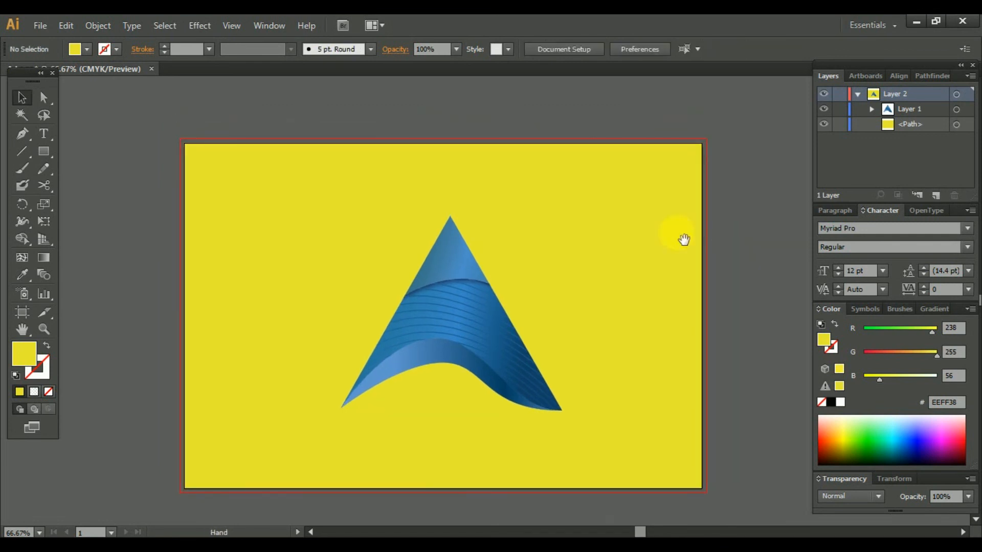
{"action": "left_click", "coordinate": [472, 195]}
Scale the logo group down to about 347 × 315 px and place it slightly above the artboard's center
{"action": "left_click", "coordinate": [486, 315]}
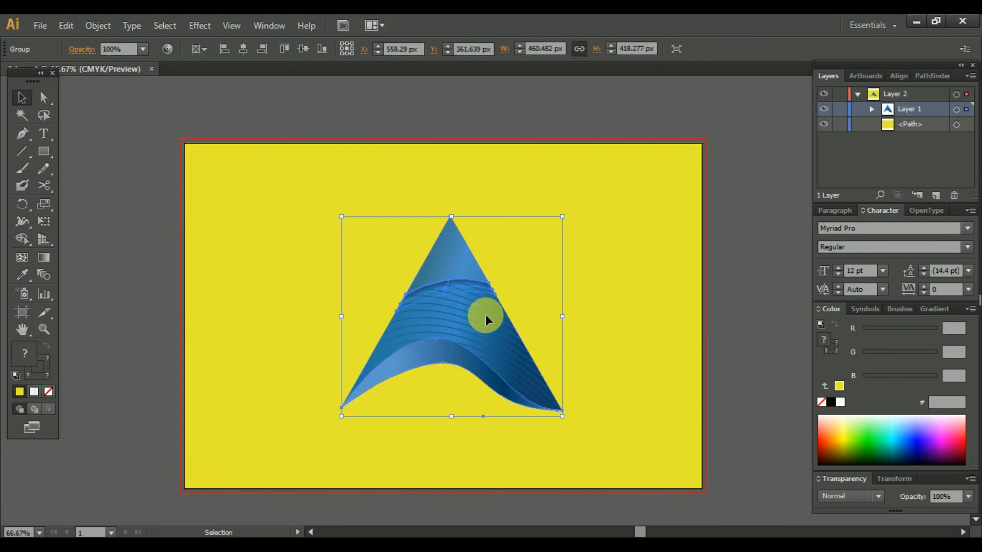
{"action": "left_click_drag", "start_coordinate": [474, 310], "coordinate": [546, 309]}
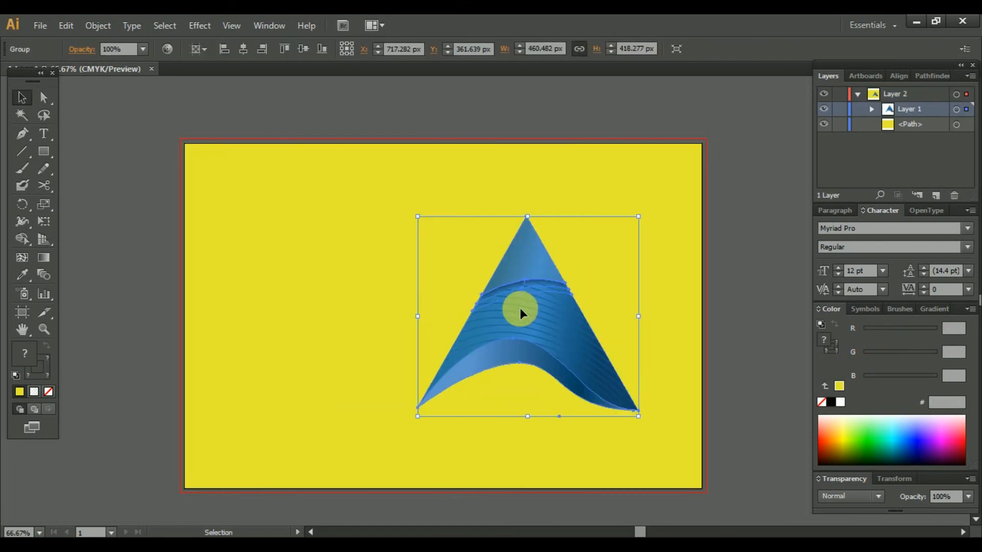
{"action": "left_click_drag", "start_coordinate": [419, 422], "coordinate": [444, 407]}
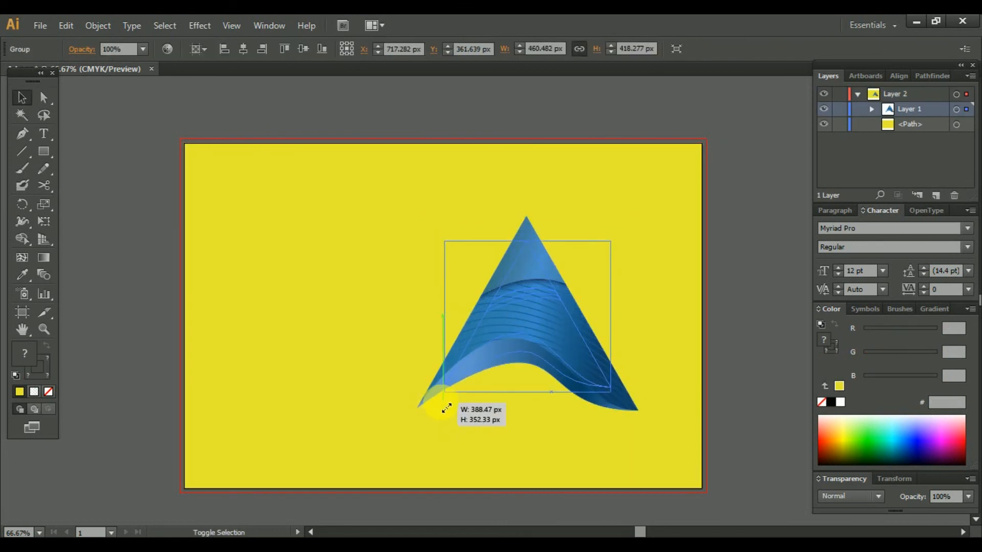
{"action": "left_click_drag", "start_coordinate": [736, 346], "coordinate": [702, 362]}
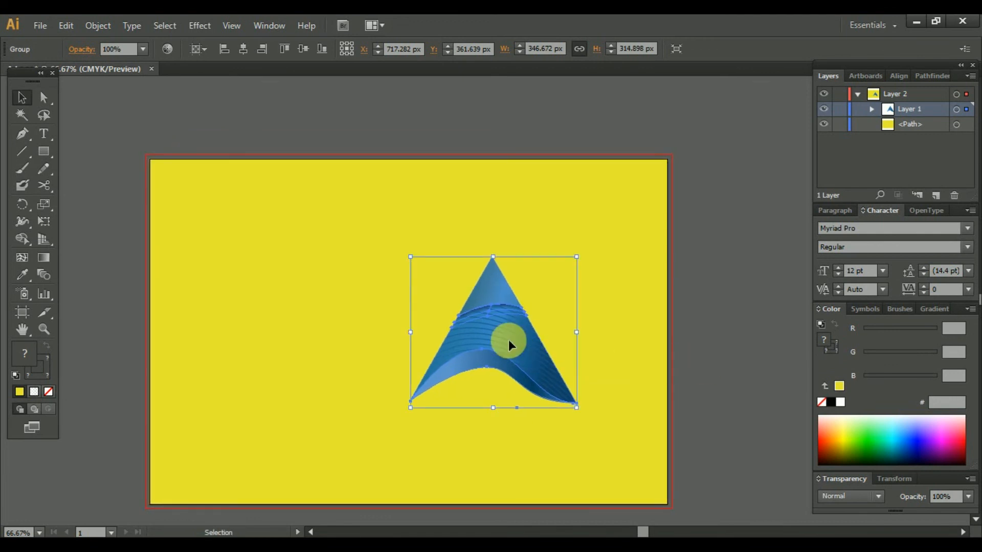
{"action": "scroll", "coordinate": [506, 345], "scroll_direction": "up", "scroll_amount": 1}
{"action": "left_click_drag", "start_coordinate": [505, 345], "coordinate": [473, 242]}
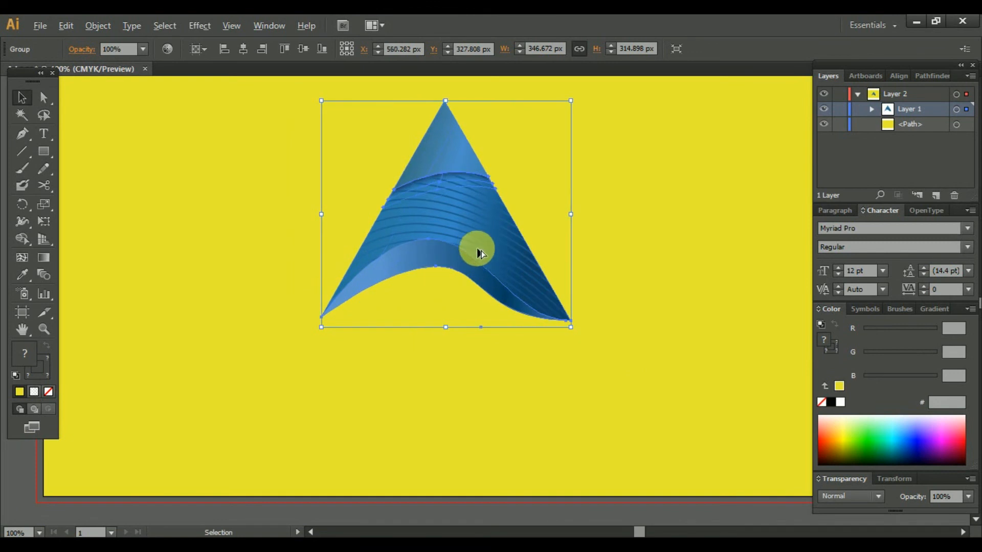
{"action": "scroll", "coordinate": [478, 250], "scroll_direction": "down", "scroll_amount": 1}
{"action": "left_click_drag", "start_coordinate": [562, 254], "coordinate": [565, 282]}
{"action": "left_click", "coordinate": [586, 272]}
{"action": "left_click", "coordinate": [467, 268]}
Lock the yellow background rectangle
{"action": "left_click", "coordinate": [44, 133]}
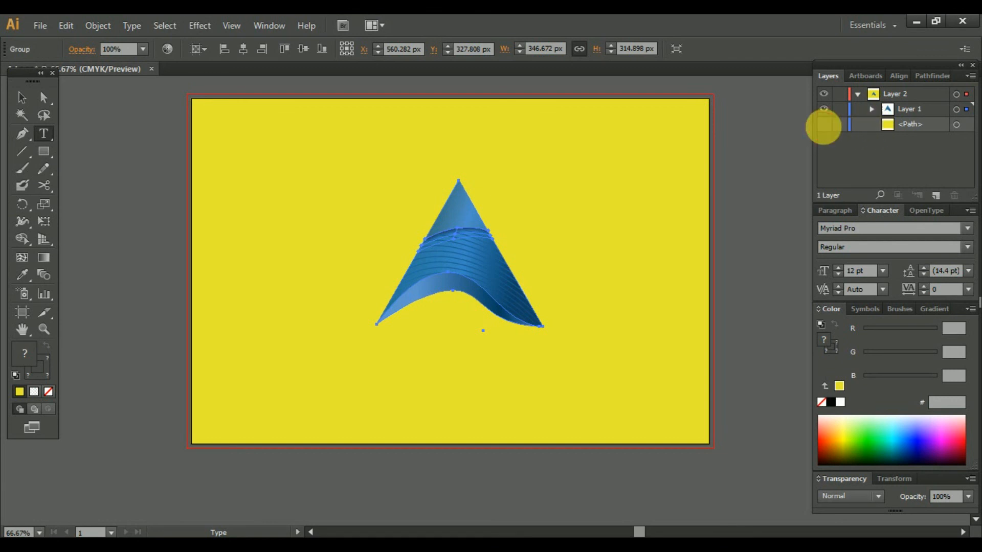
{"action": "key", "text": "ctrl+z"}
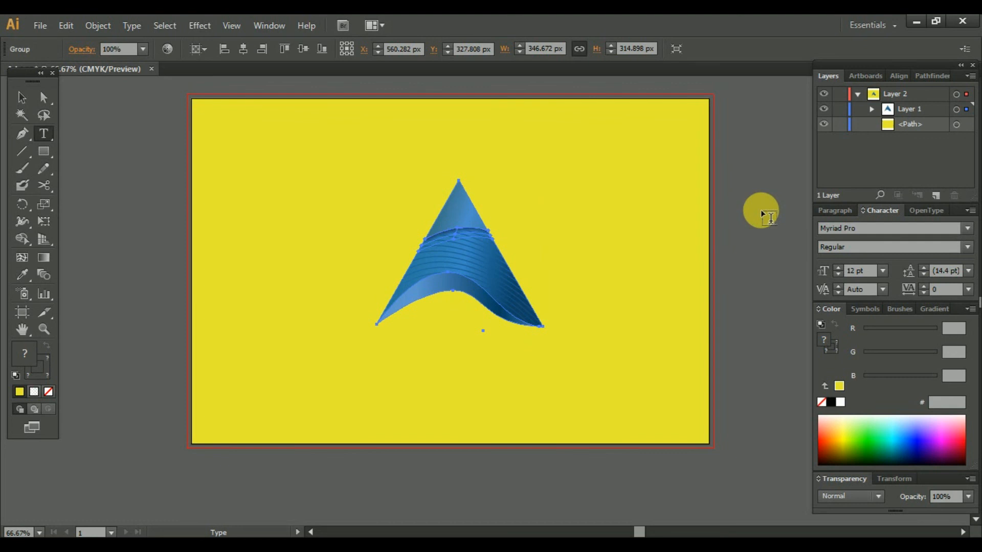
{"action": "left_click", "coordinate": [21, 98]}
{"action": "left_click", "coordinate": [149, 153]}
{"action": "left_click", "coordinate": [657, 309]}
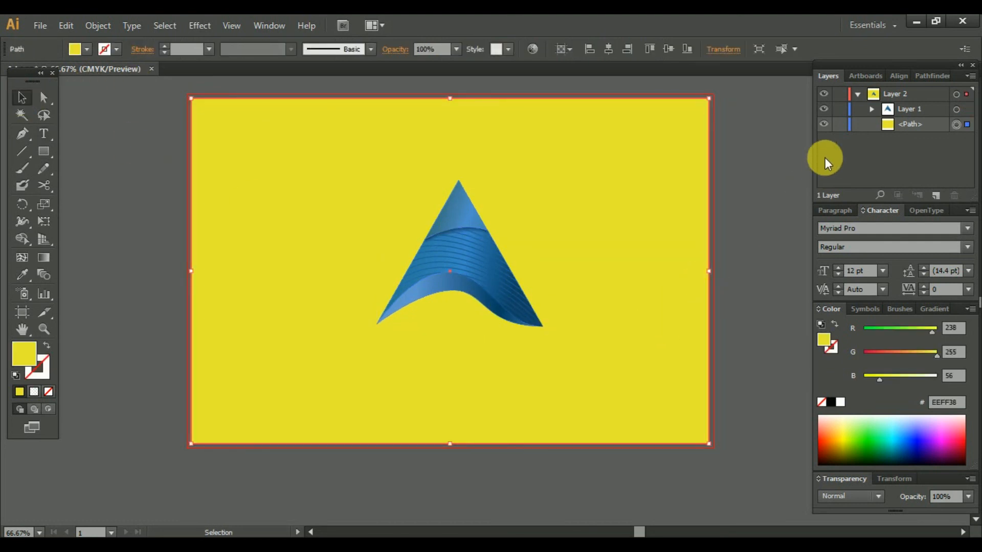
{"action": "left_click", "coordinate": [839, 124]}
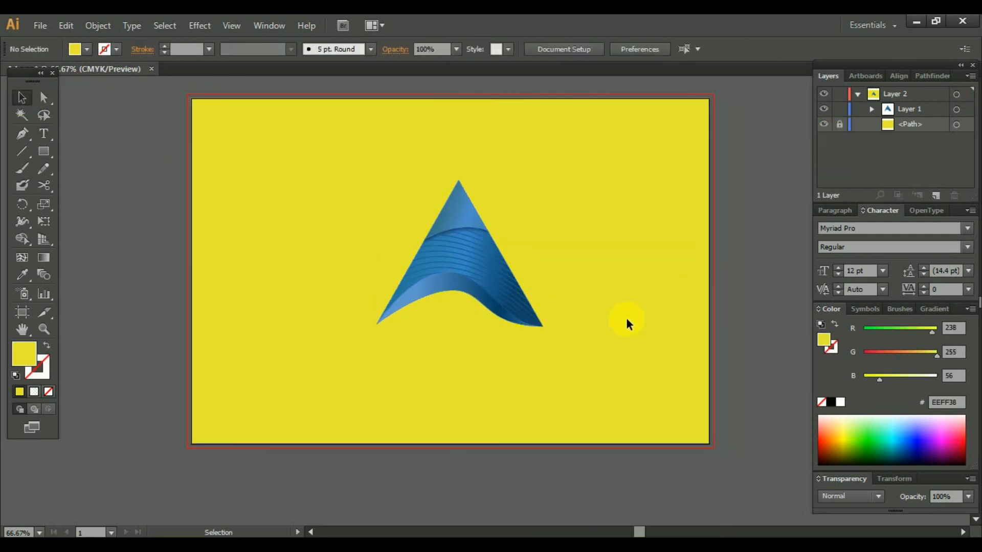
Add the text ABLINOLIFE below the logo in 93 pt Myriad Pro Regular
{"action": "left_click", "coordinate": [43, 133]}
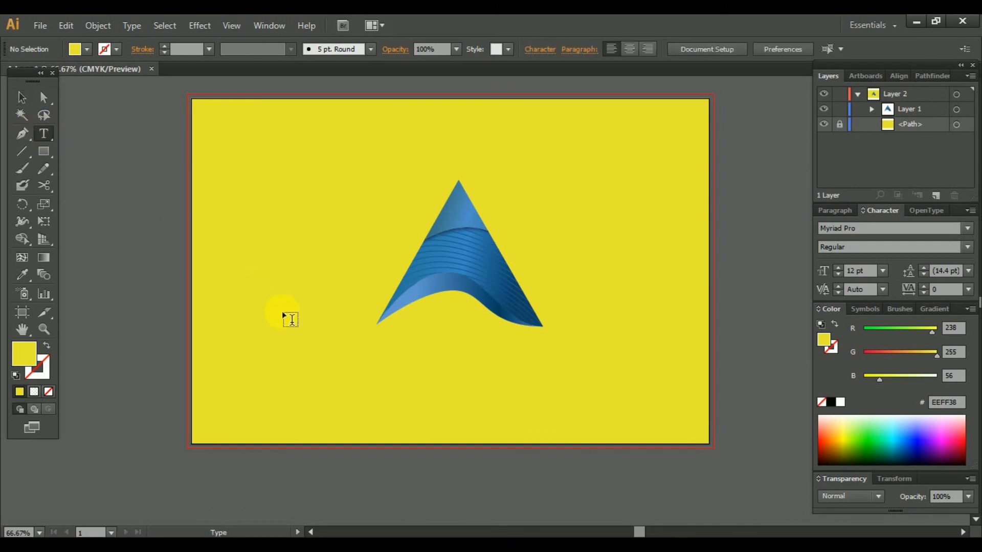
{"action": "left_click", "coordinate": [339, 384]}
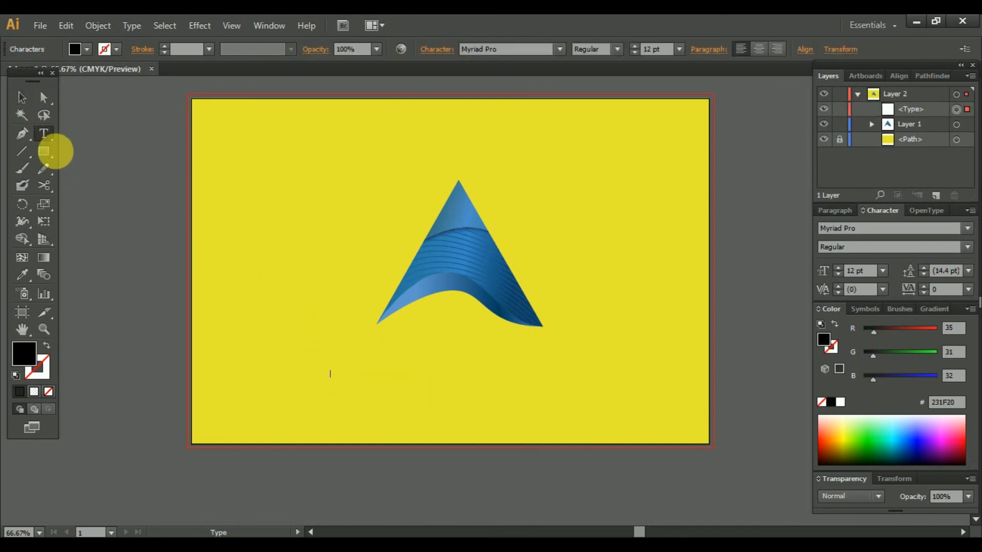
{"action": "left_click", "coordinate": [22, 96]}
{"action": "left_click_drag", "start_coordinate": [339, 386], "coordinate": [394, 428]}
{"action": "left_click", "coordinate": [43, 115]}
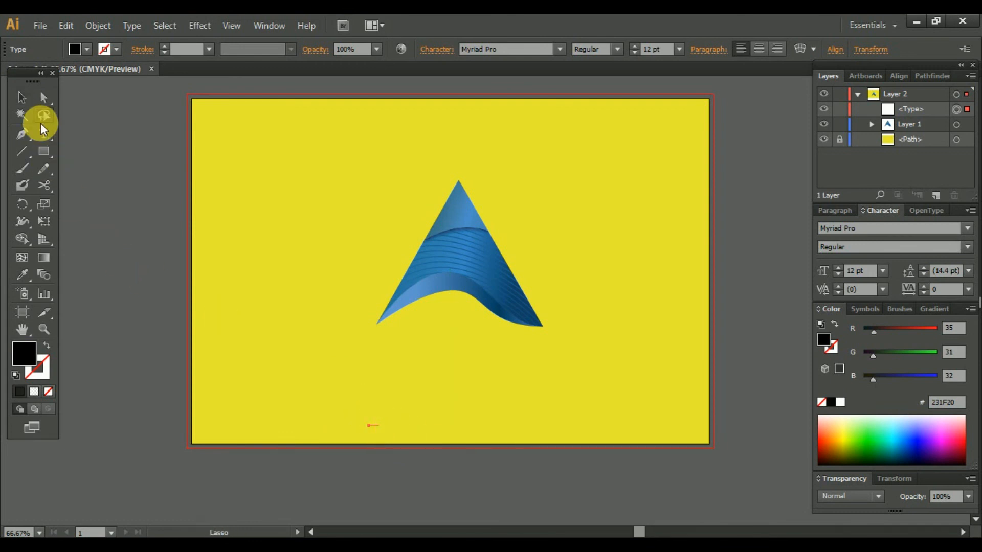
{"action": "left_click", "coordinate": [44, 133]}
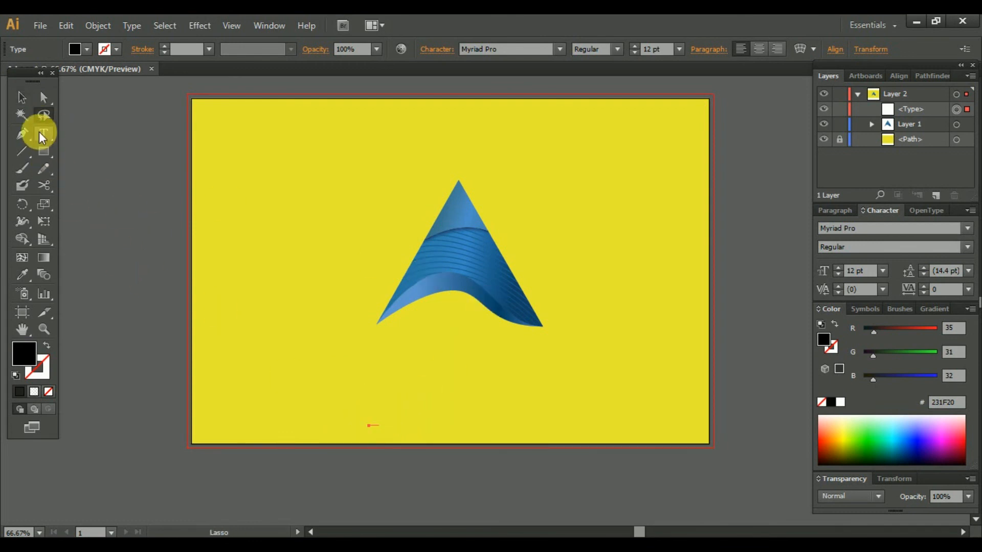
{"action": "left_click", "coordinate": [370, 429]}
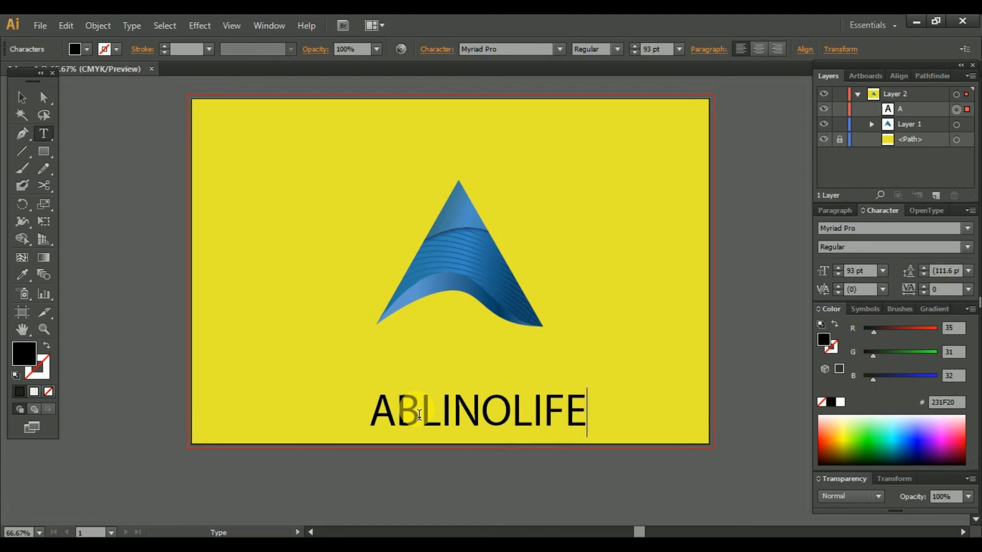
Move the ABLINOLIFE text up so it sits centered just below the triangular logo
{"action": "left_click", "coordinate": [21, 97]}
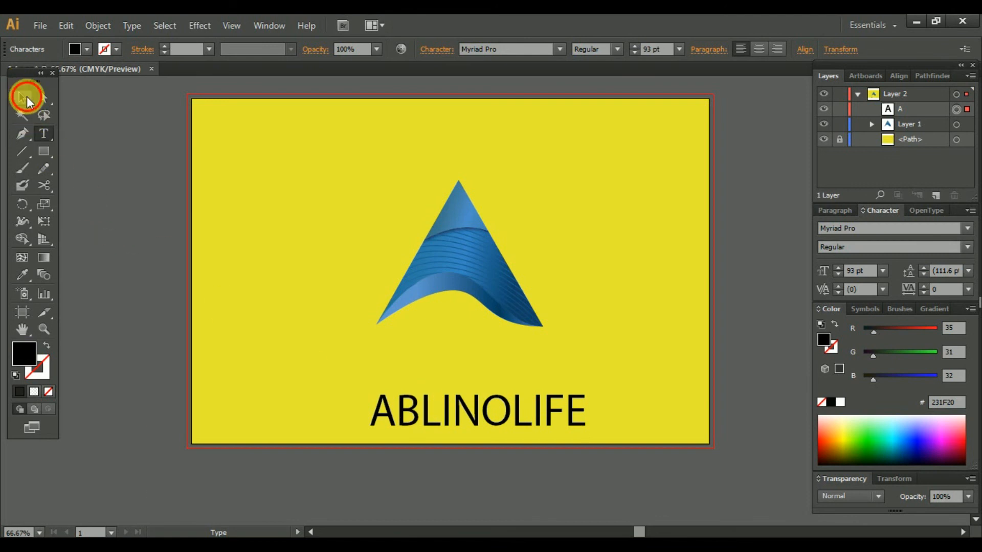
{"action": "left_click_drag", "start_coordinate": [439, 409], "coordinate": [438, 369]}
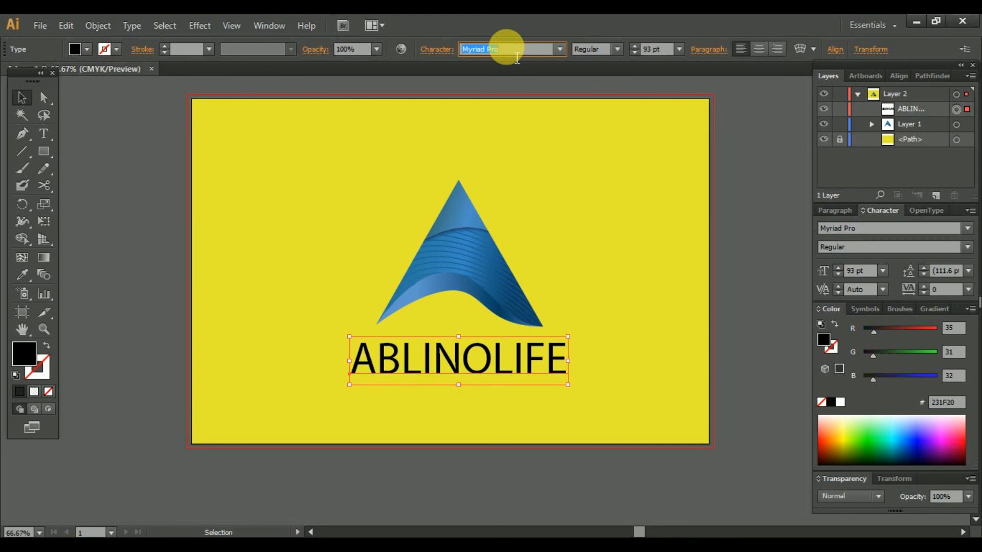
Try alternative fonts such as Nirmala UI and Open Sans on the ABLINOLIFE text
{"action": "key", "text": "Down"}
{"action": "key", "text": "Down"}
{"action": "key", "text": "Down"}
{"action": "key", "text": "Down"}
{"action": "key", "text": "Down"}
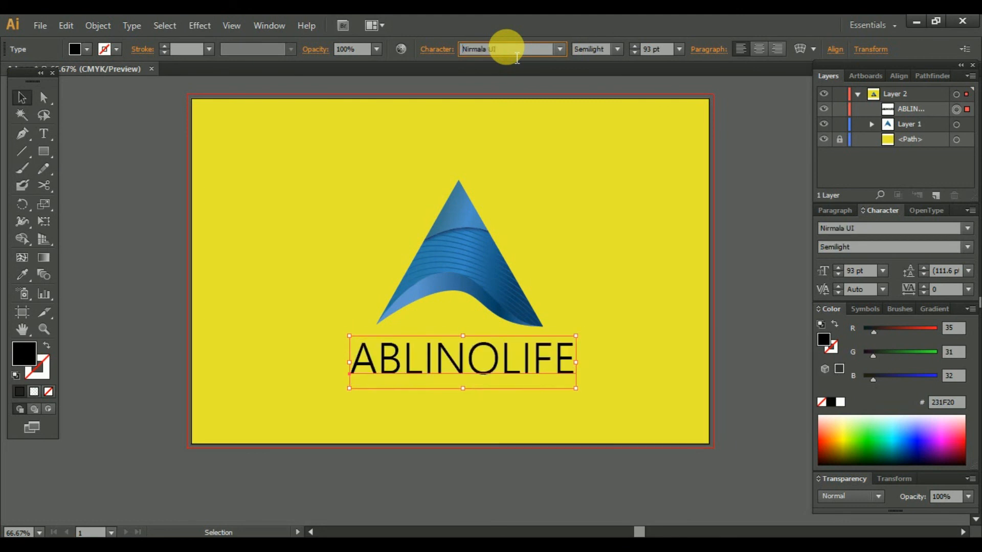
{"action": "key", "text": "Down"}
{"action": "key", "text": "Down"}
{"action": "key", "text": "Down"}
{"action": "key", "text": "Down"}
{"action": "key", "text": "Down"}
{"action": "key", "text": "Down"}
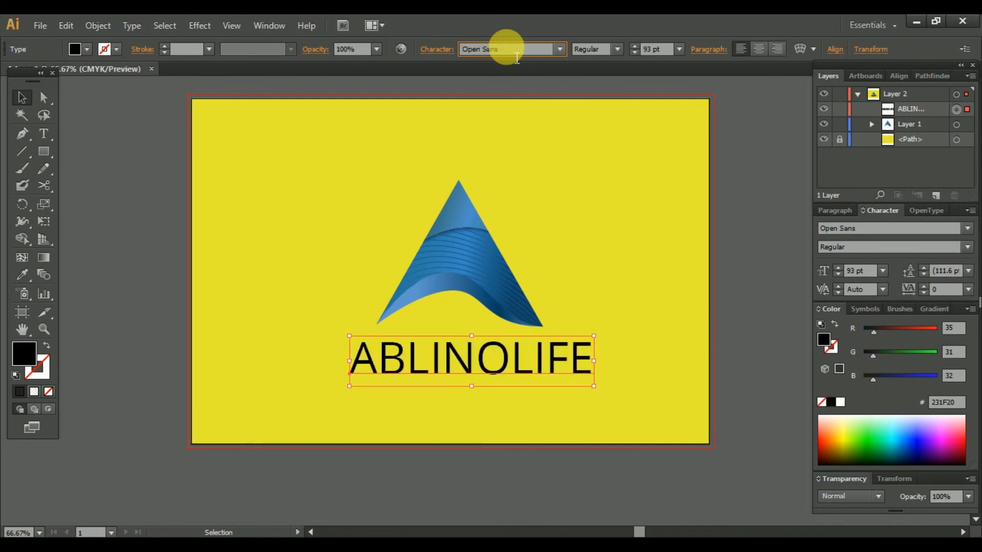
Set the ABLINOLIFE text in Calibri Bold and move it up tight against the logo's lower edge
{"action": "left_click", "coordinate": [461, 57]}
{"action": "type", "text": "Calibri"}
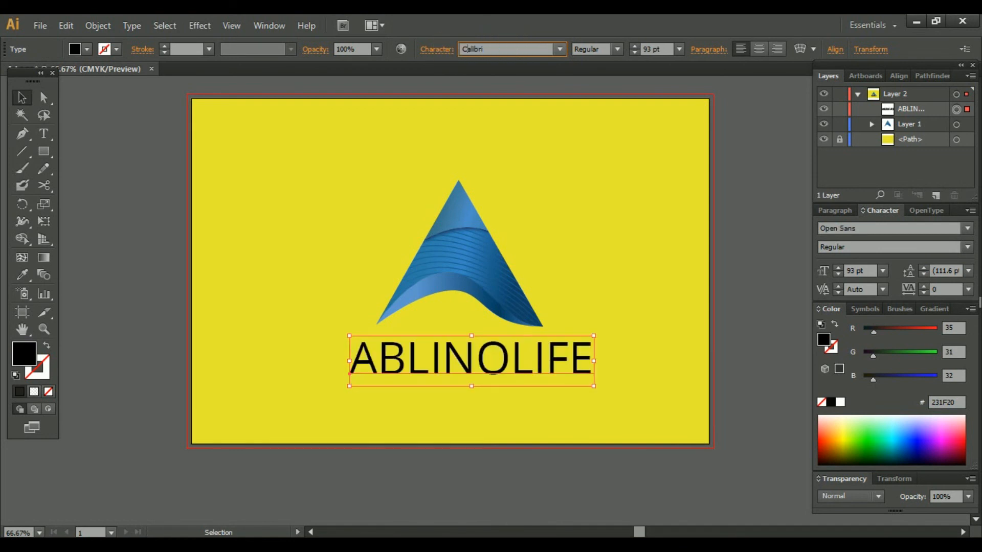
{"action": "key", "text": "Return"}
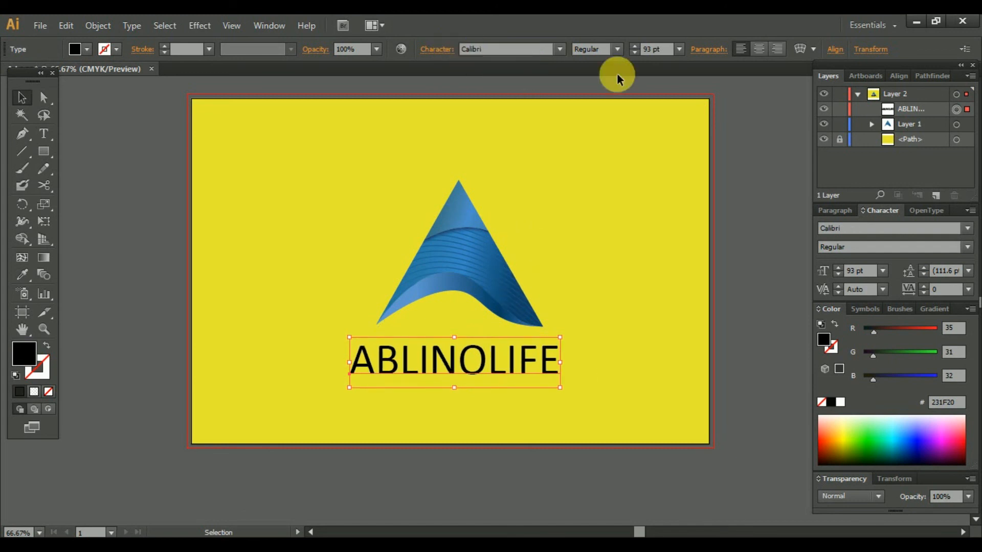
{"action": "left_click", "coordinate": [616, 49]}
{"action": "left_click", "coordinate": [606, 125]}
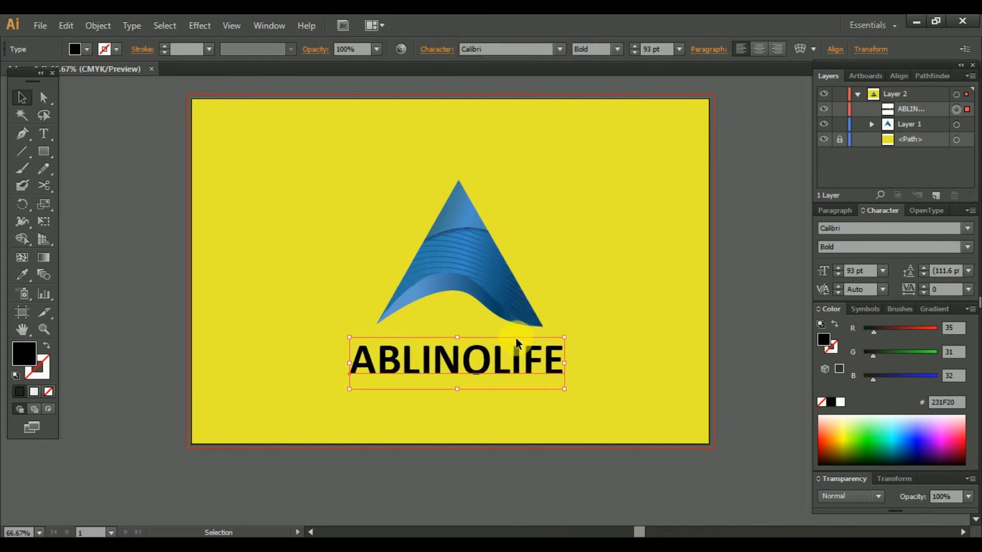
{"action": "key", "text": "ctrl+1"}
{"action": "left_click_drag", "start_coordinate": [473, 387], "coordinate": [473, 368]}
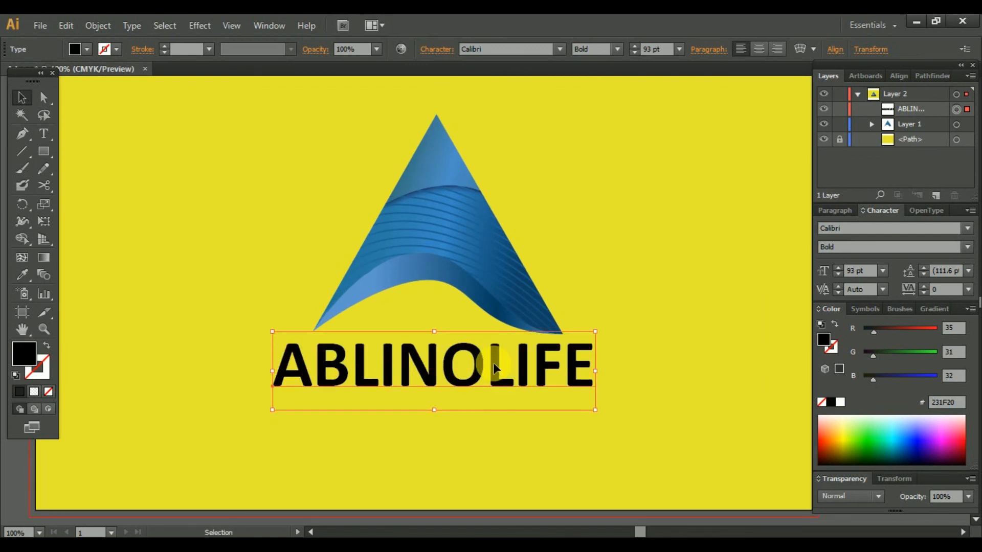
Recolor the letters ABLINO in the text to a medium blue from the color spectrum
{"action": "left_click", "coordinate": [44, 134]}
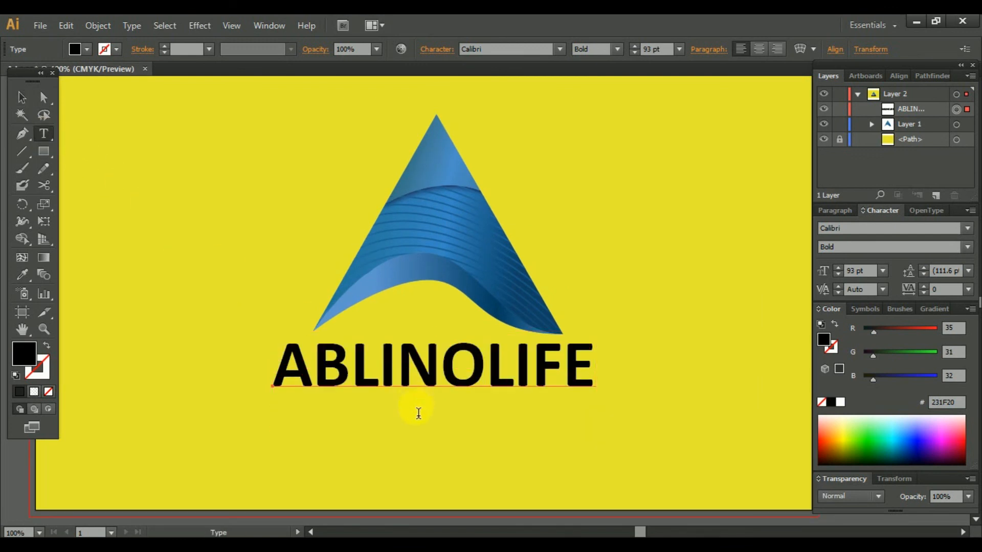
{"action": "left_click_drag", "start_coordinate": [485, 387], "coordinate": [206, 362]}
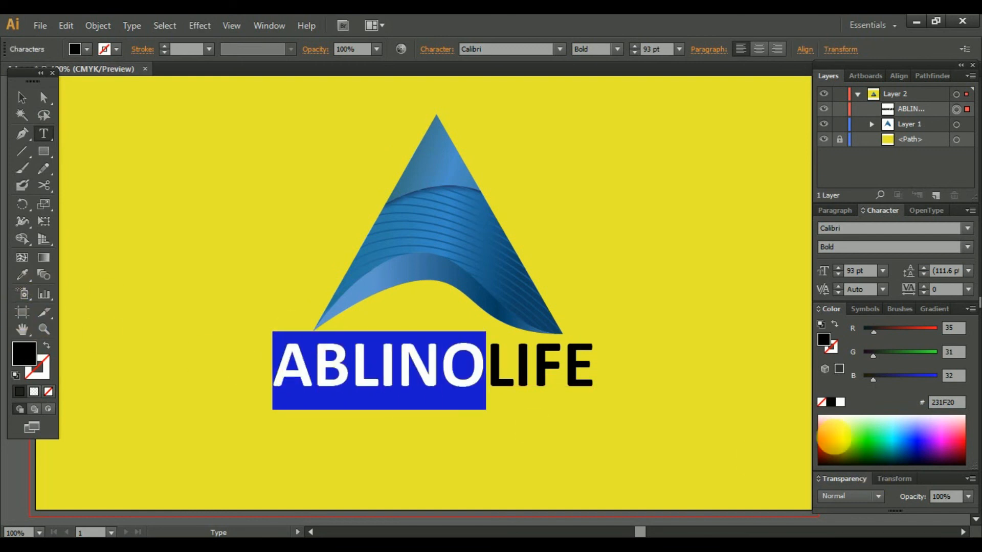
{"action": "left_click", "coordinate": [20, 276]}
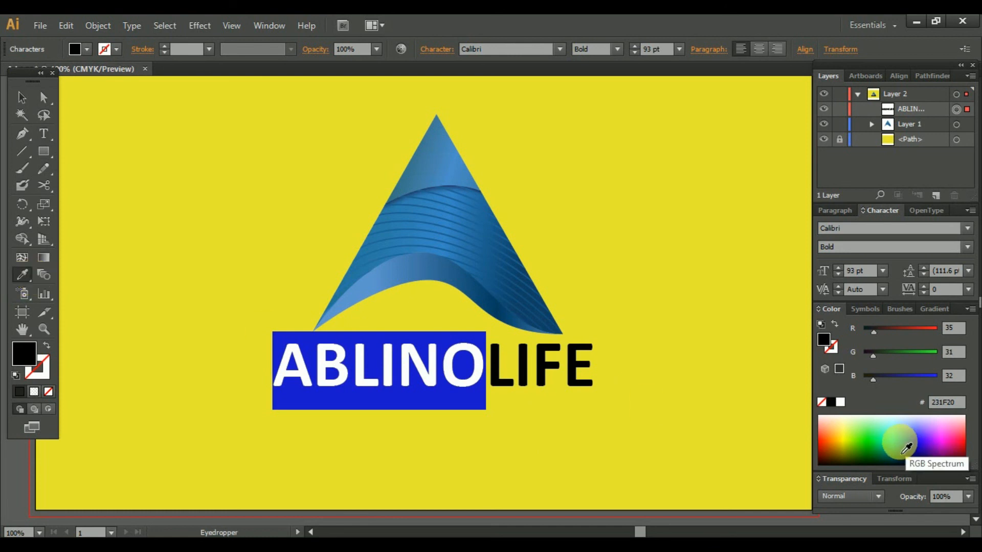
{"action": "left_click", "coordinate": [902, 452]}
{"action": "left_click", "coordinate": [22, 97]}
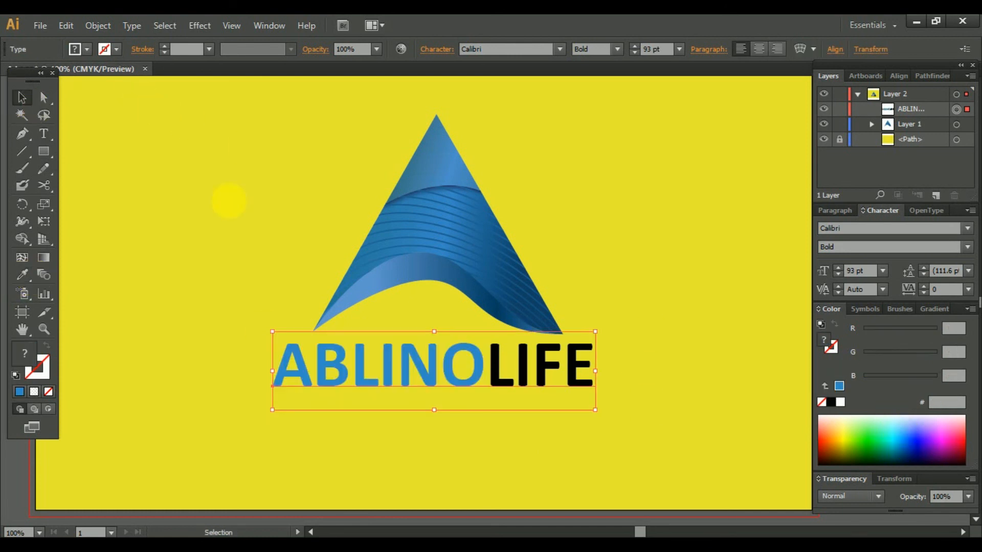
Recolor the letters LIFE in the text to a light sky blue from the color spectrum and deselect the text
{"action": "left_click", "coordinate": [43, 134]}
{"action": "left_click_drag", "start_coordinate": [487, 372], "coordinate": [675, 400]}
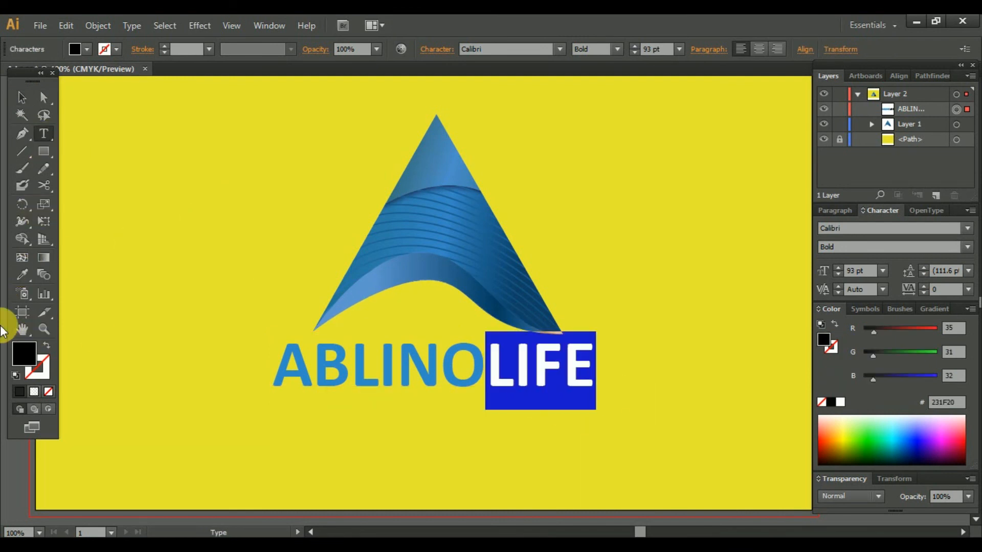
{"action": "left_click", "coordinate": [26, 279]}
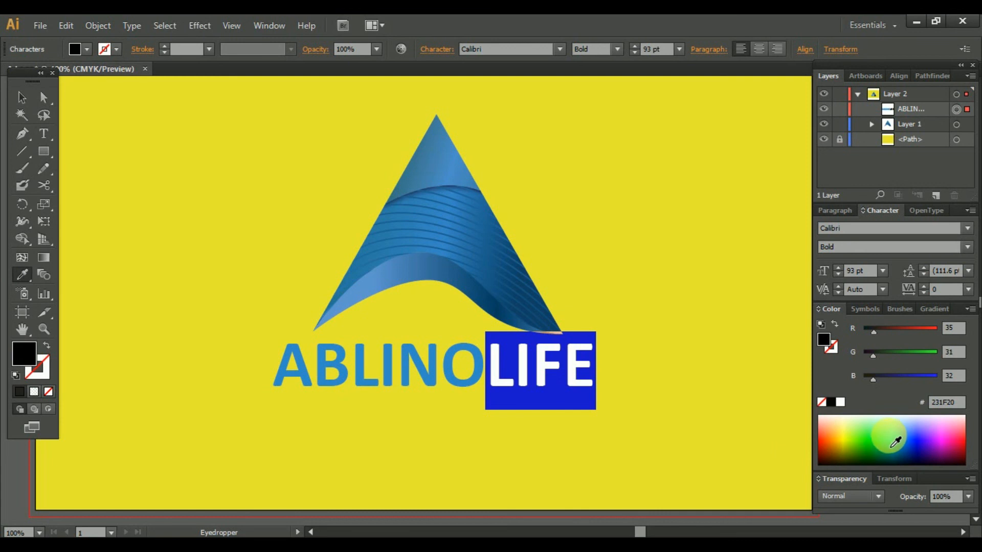
{"action": "left_click", "coordinate": [901, 440]}
{"action": "left_click", "coordinate": [22, 97]}
{"action": "left_click", "coordinate": [213, 221]}
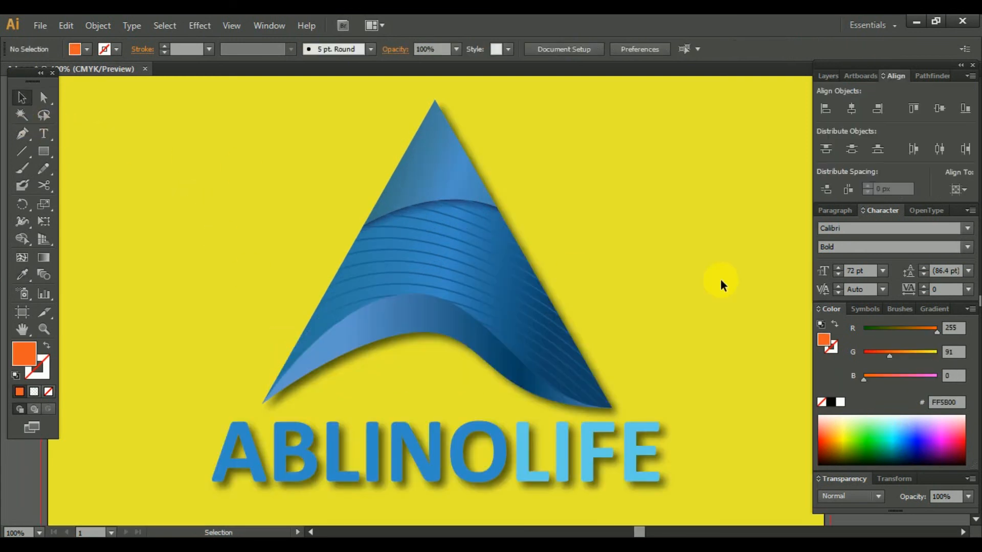